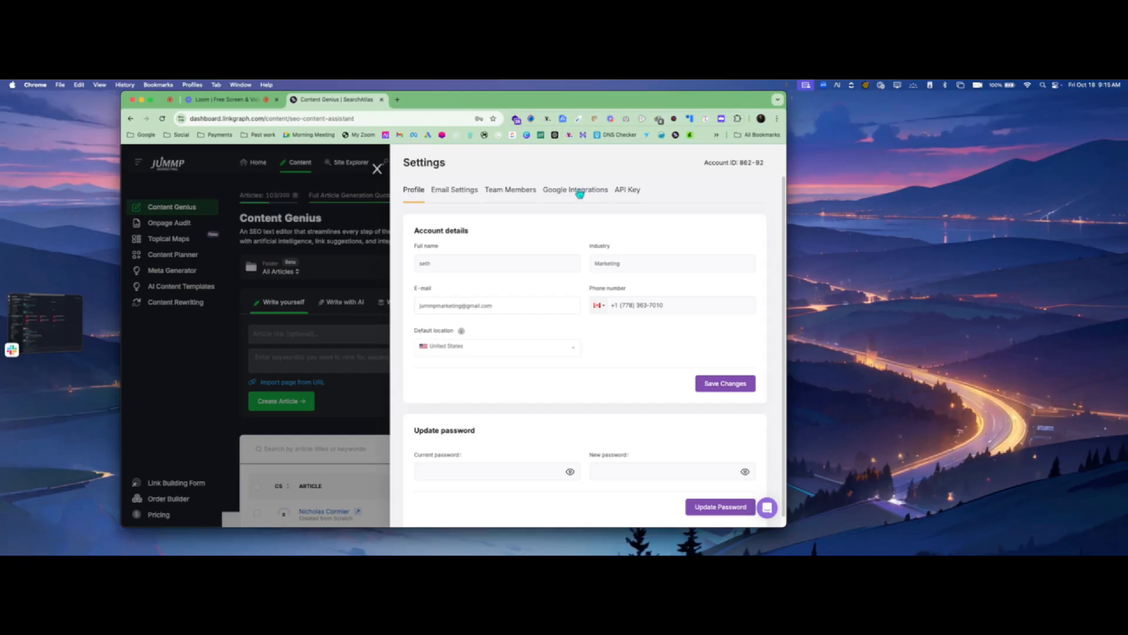
View the SearchAtlas API key in the account settings and close the settings
{"action": "left_click", "coordinate": [628, 191]}
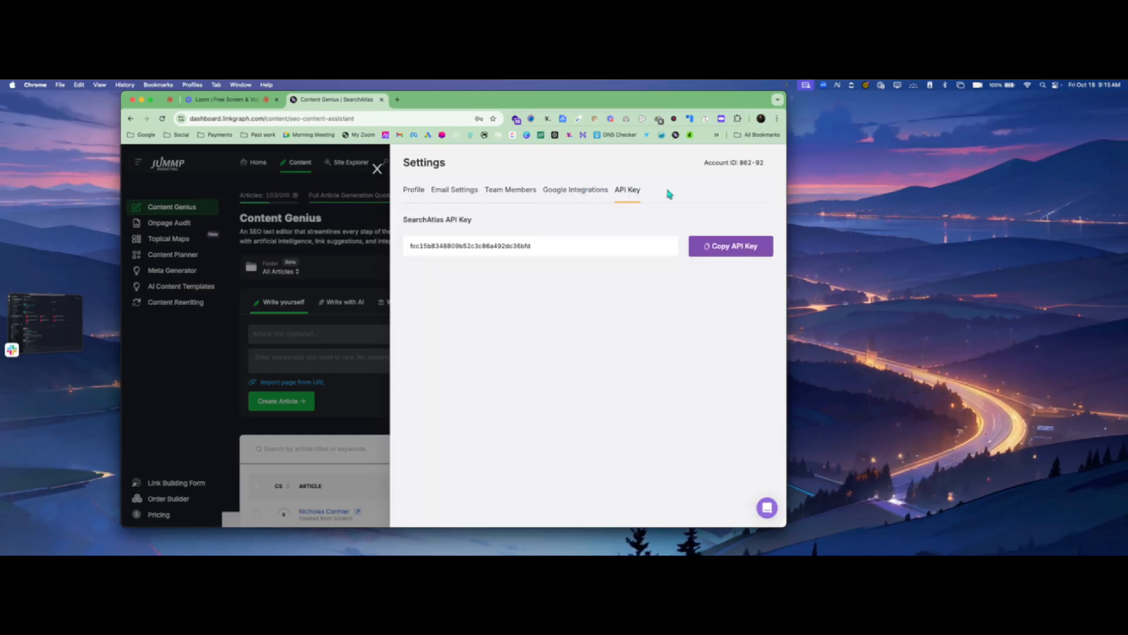
{"action": "left_click", "coordinate": [377, 169]}
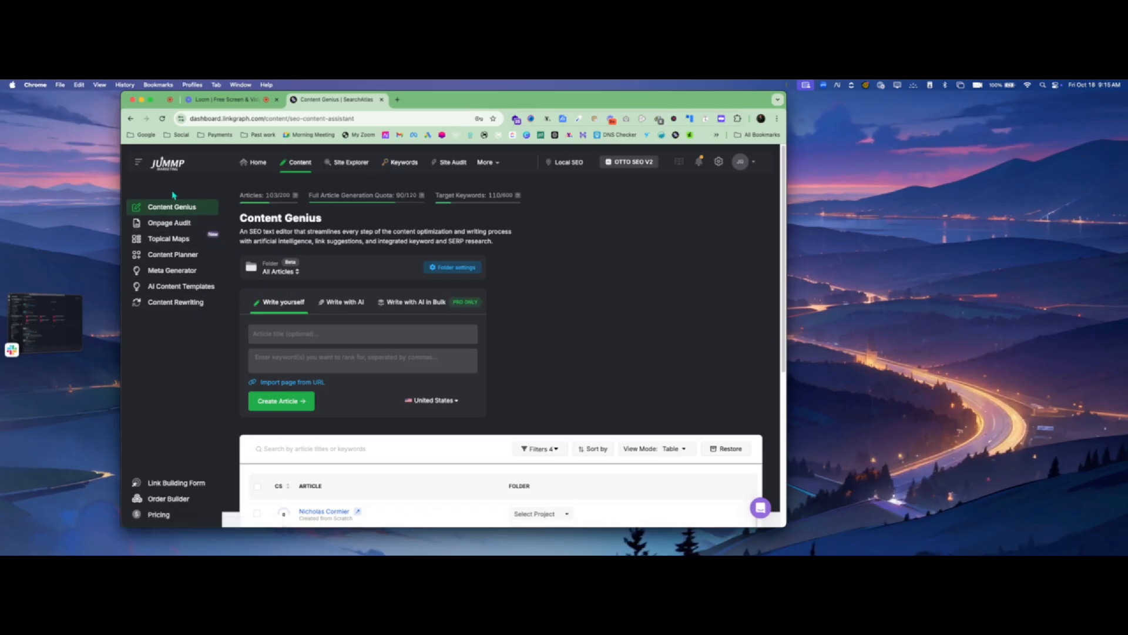
Open Topical Maps and top up the Full Article Generation Quota with 10 points for $10
{"action": "left_click", "coordinate": [172, 240]}
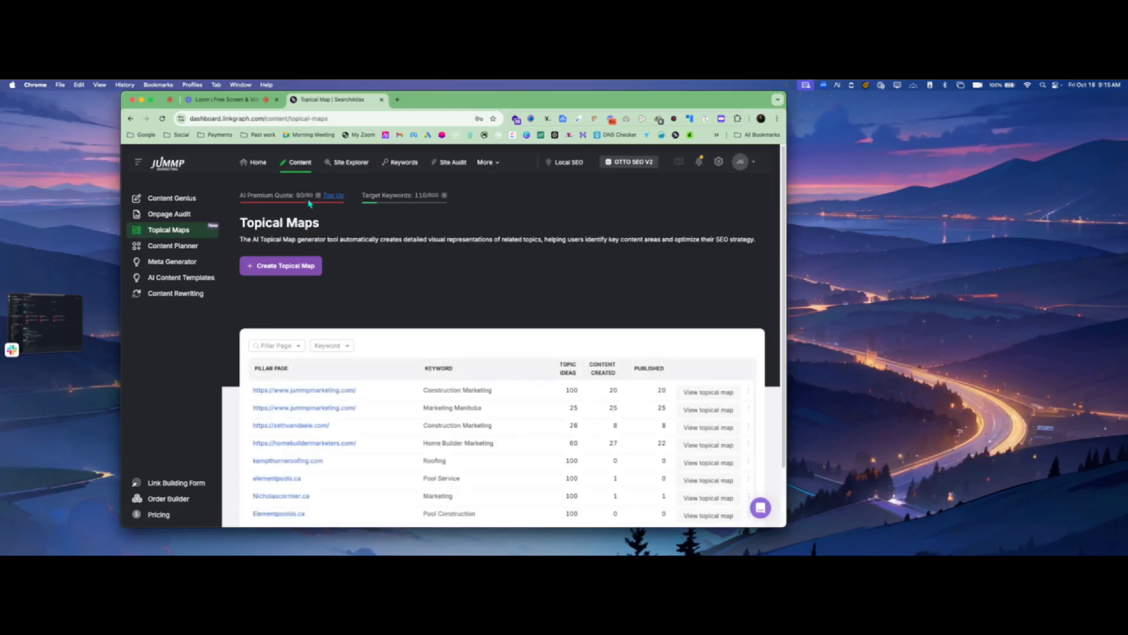
{"action": "left_click", "coordinate": [334, 196]}
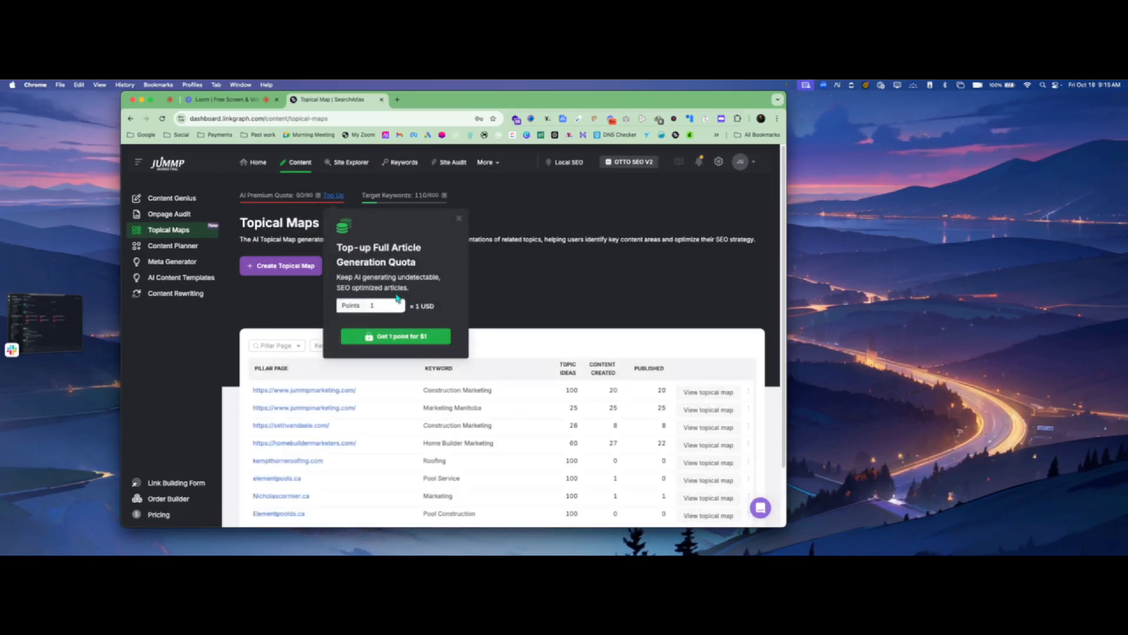
{"action": "left_click", "coordinate": [397, 303]}
{"action": "left_click", "coordinate": [398, 303]}
{"action": "left_click", "coordinate": [398, 304]}
{"action": "left_click", "coordinate": [397, 303]}
{"action": "left_click", "coordinate": [398, 304]}
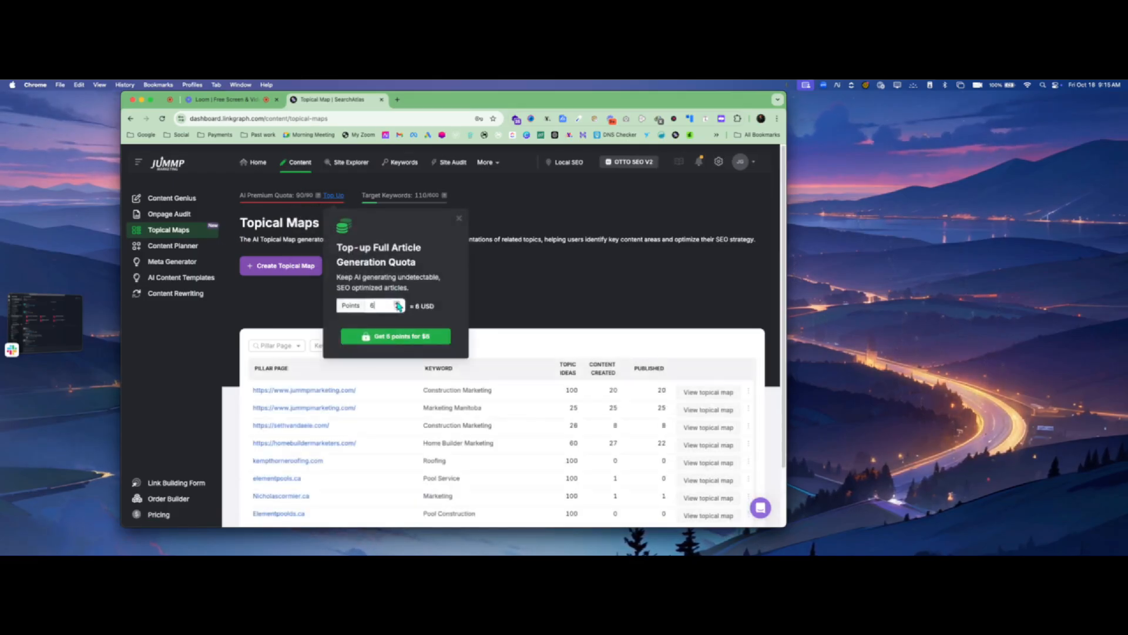
{"action": "left_click", "coordinate": [397, 303]}
{"action": "left_click", "coordinate": [397, 304]}
{"action": "left_click", "coordinate": [397, 303]}
{"action": "left_click", "coordinate": [397, 303]}
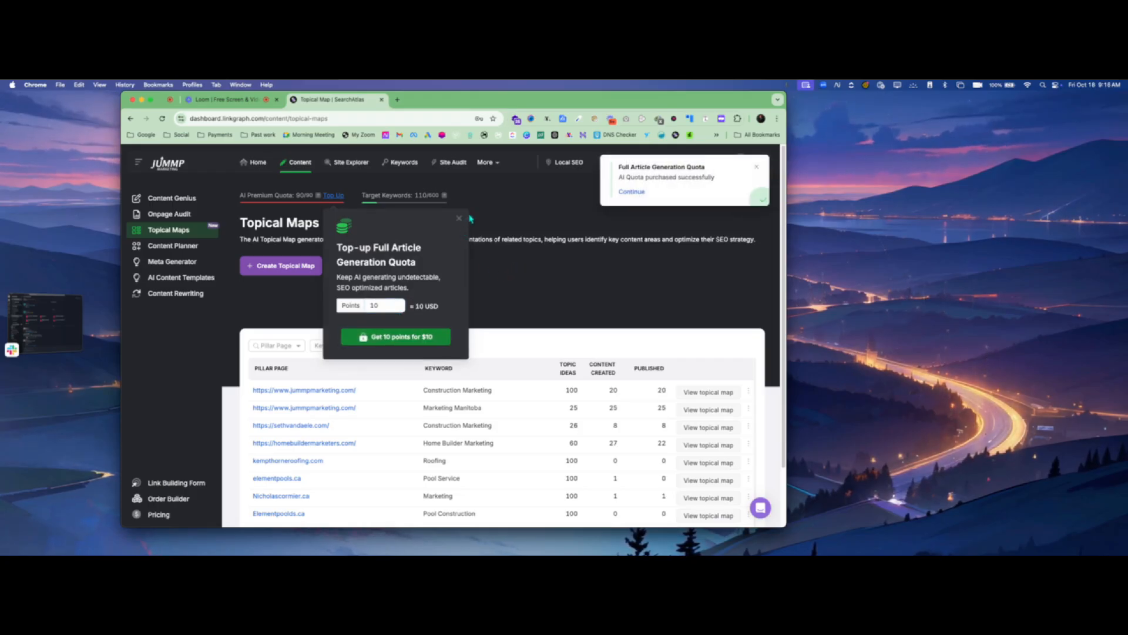
Start a new topical map and choose to create a new folder for it
{"action": "scroll", "coordinate": [447, 319], "scroll_direction": "down", "scroll_amount": 2}
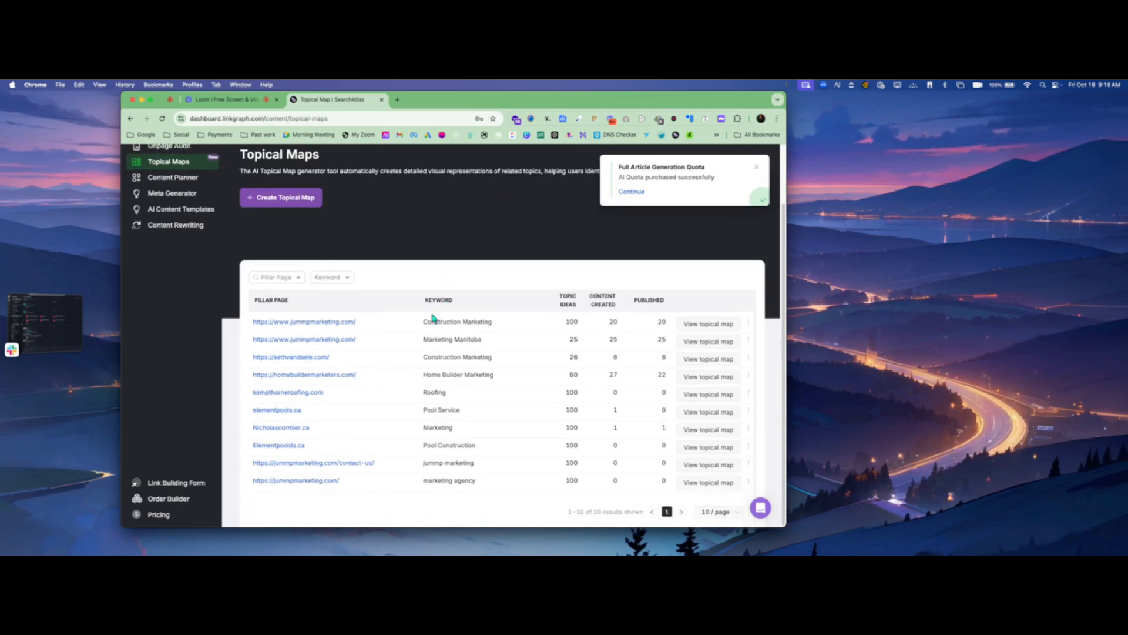
{"action": "scroll", "coordinate": [353, 282], "scroll_direction": "up", "scroll_amount": 2}
{"action": "left_click", "coordinate": [281, 265]}
{"action": "left_click", "coordinate": [430, 233]}
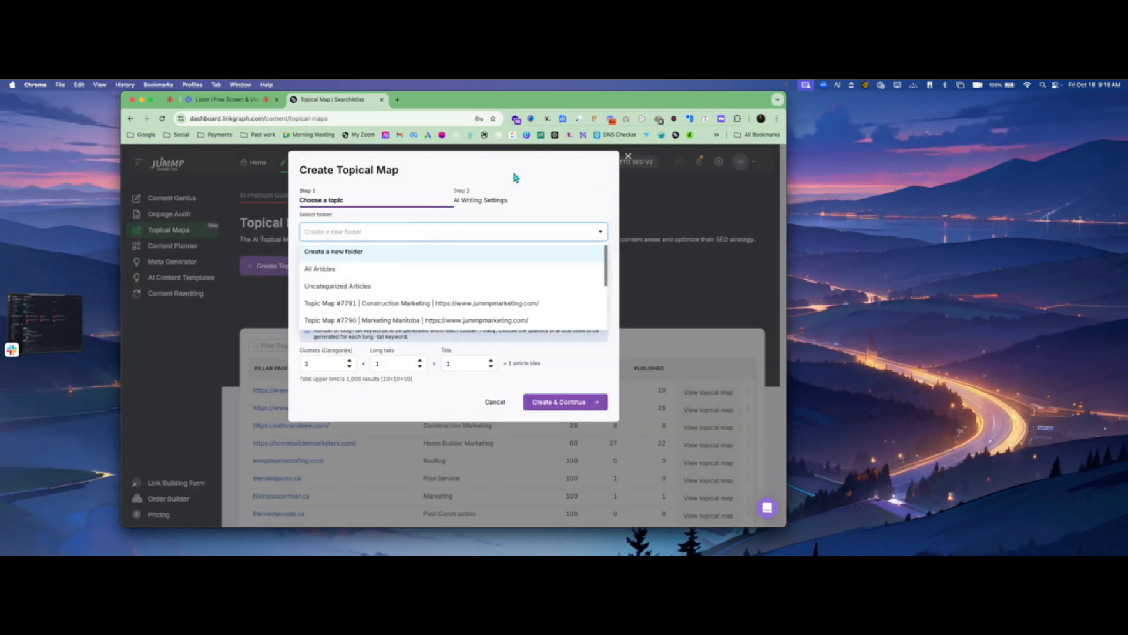
{"action": "left_click", "coordinate": [341, 251]}
{"action": "left_click", "coordinate": [344, 268]}
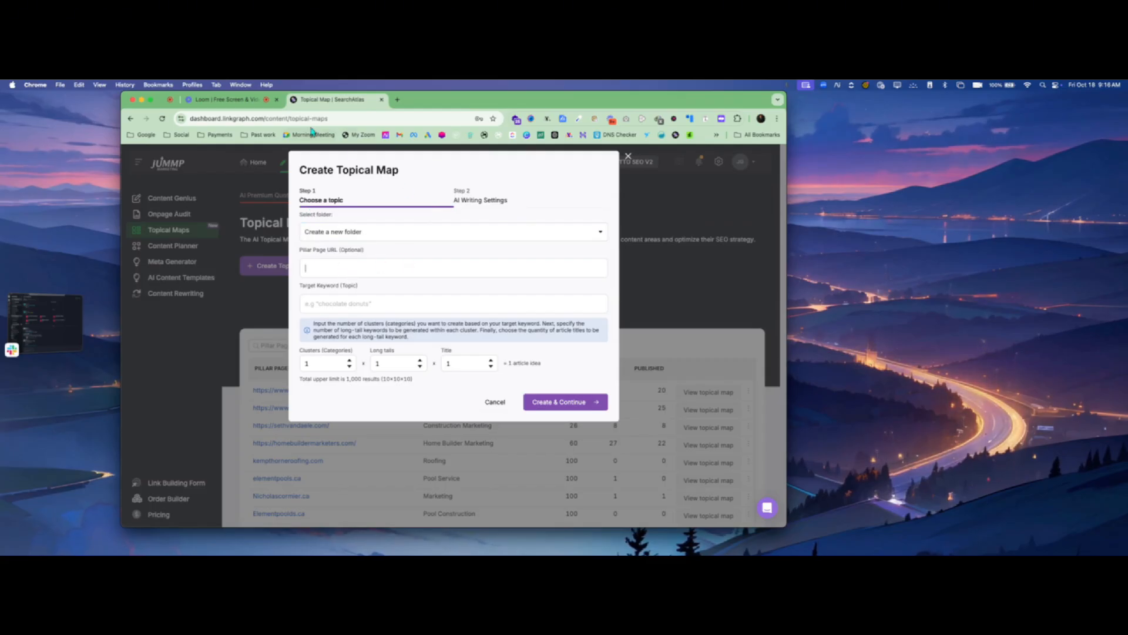
{"action": "left_click", "coordinate": [398, 100]}
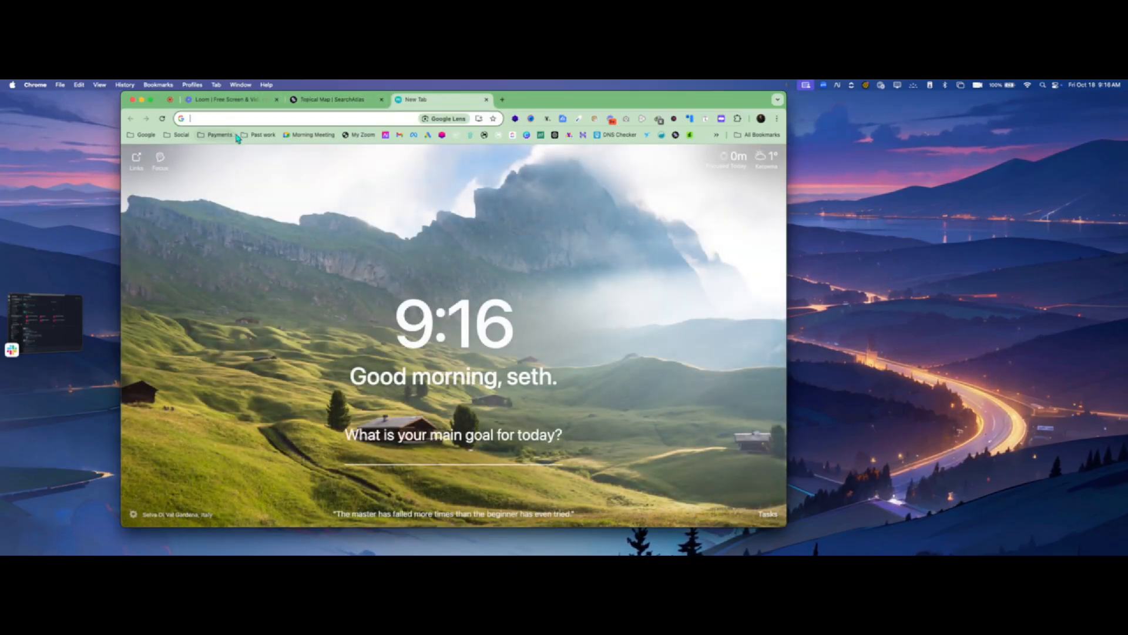
{"action": "left_click", "coordinate": [259, 134]}
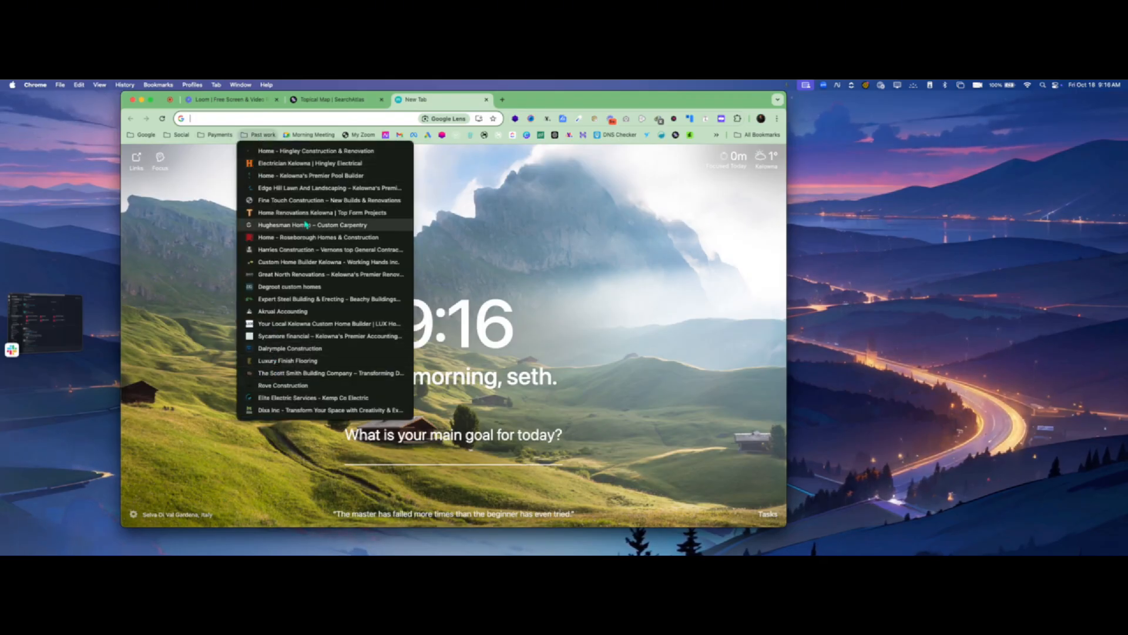
{"action": "right_click", "coordinate": [292, 264]}
{"action": "left_click", "coordinate": [320, 351]}
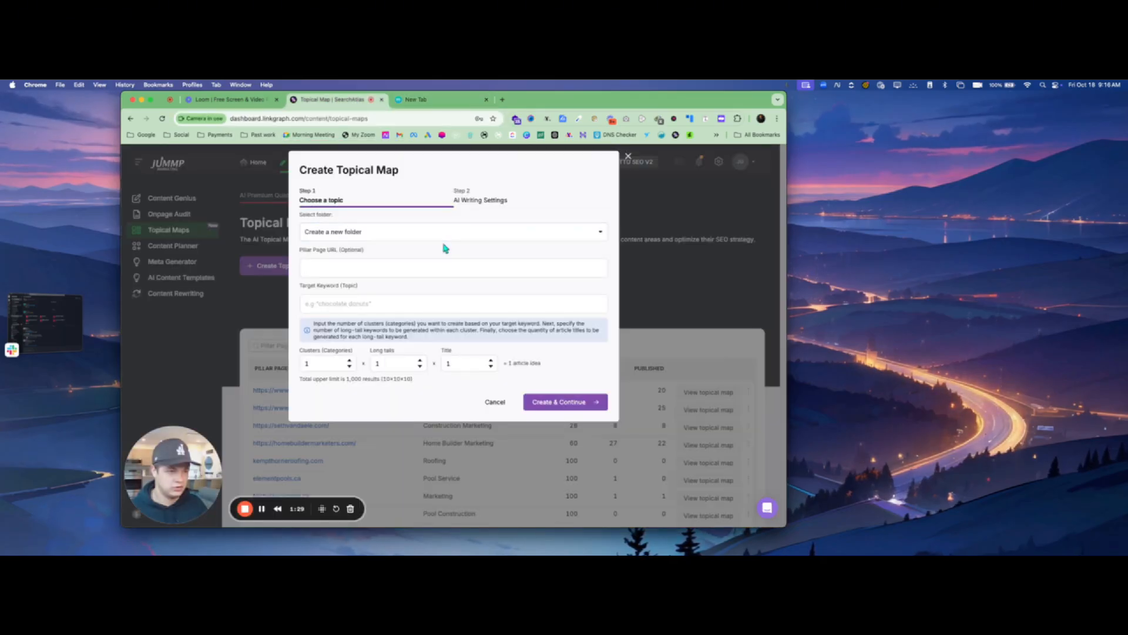
{"action": "left_click", "coordinate": [411, 266]}
{"action": "type", "text": "https://workinghandsinc.ca/"}
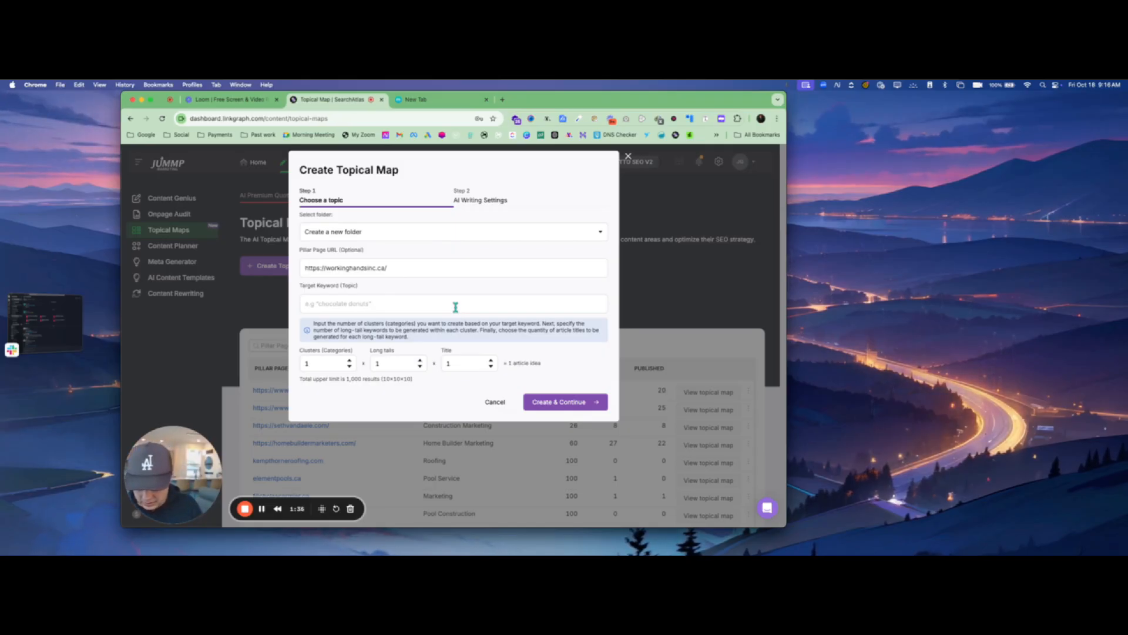
Set the target keyword to Custom Homes Kelowna with 3 clusters and 2 long tails, and create the topical map
{"action": "type", "text": "Custom Hom"}
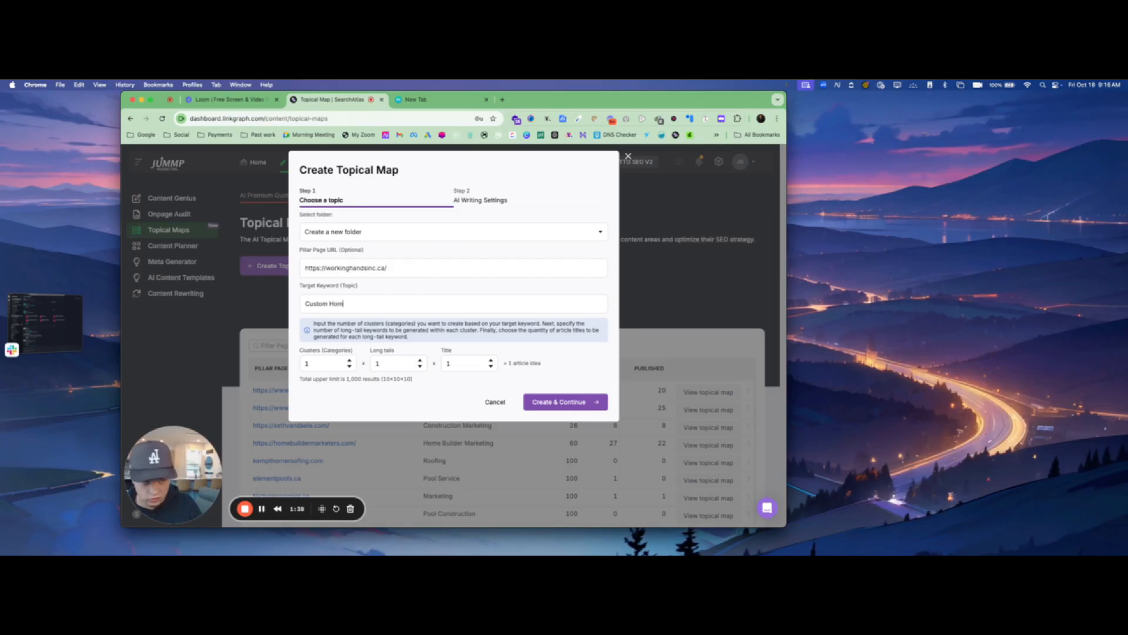
{"action": "type", "text": "es Kelowna"}
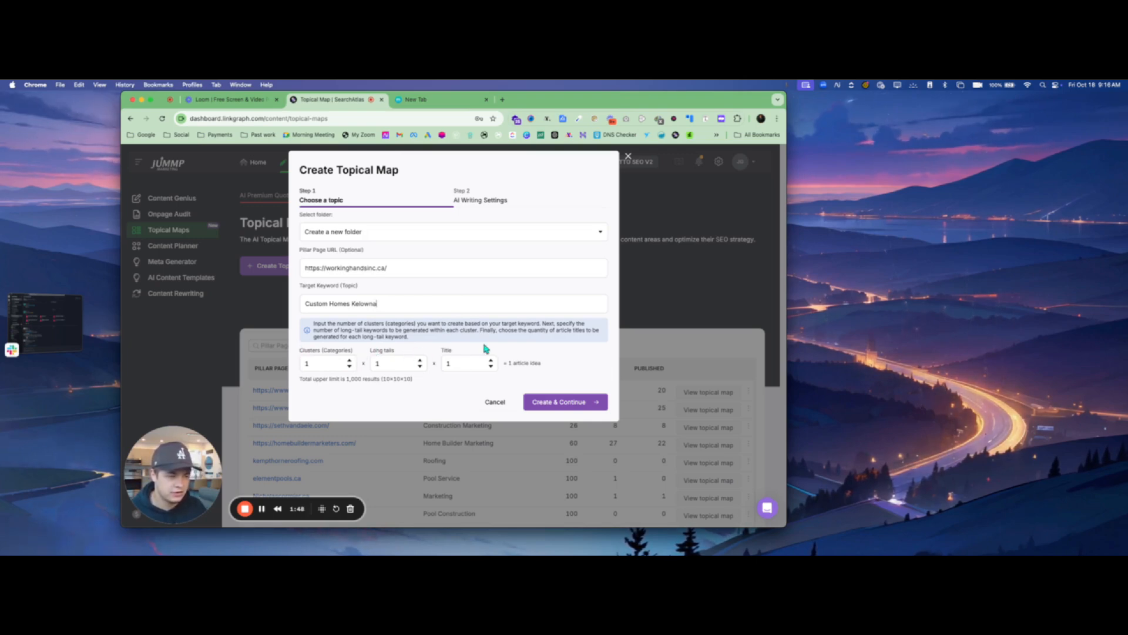
{"action": "left_click", "coordinate": [350, 360]}
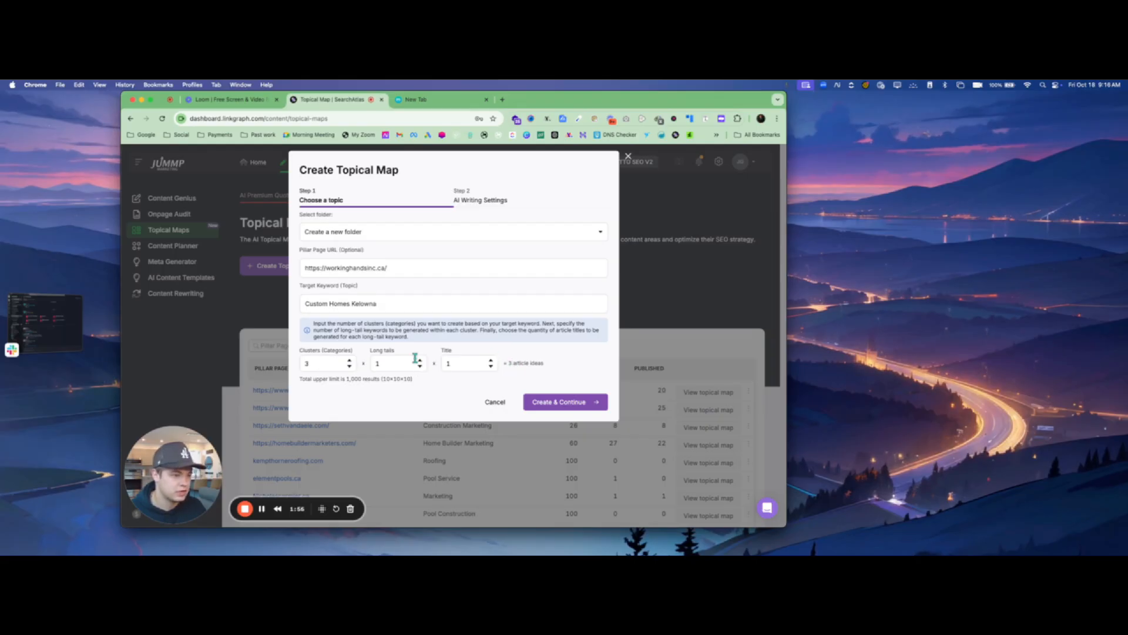
{"action": "left_click", "coordinate": [350, 360]}
{"action": "left_click", "coordinate": [350, 360]}
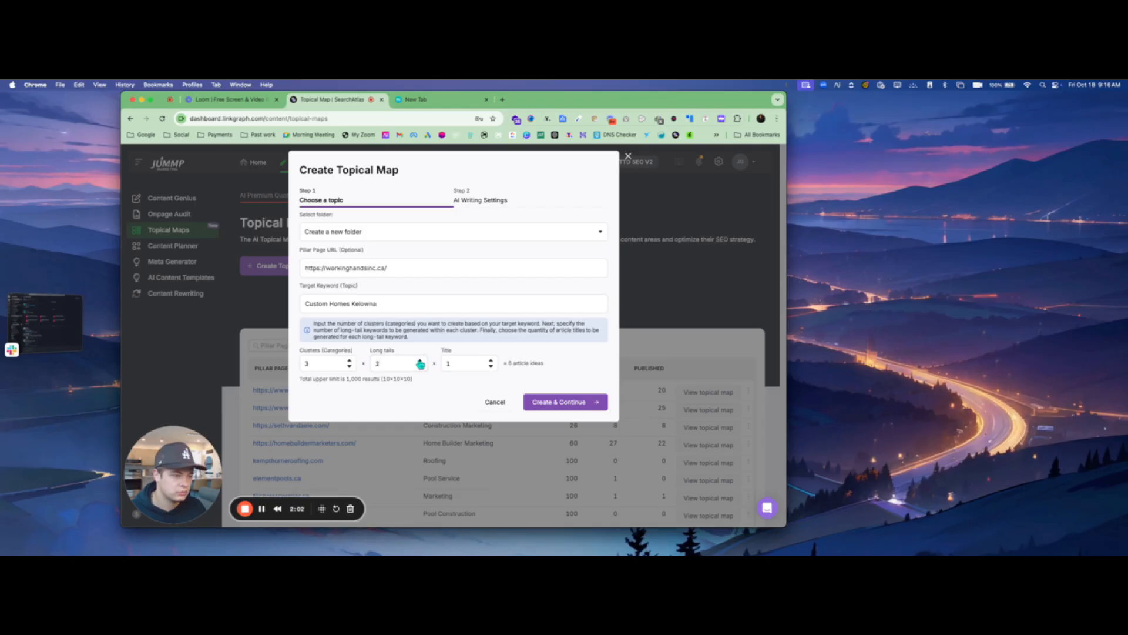
{"action": "left_click", "coordinate": [562, 403]}
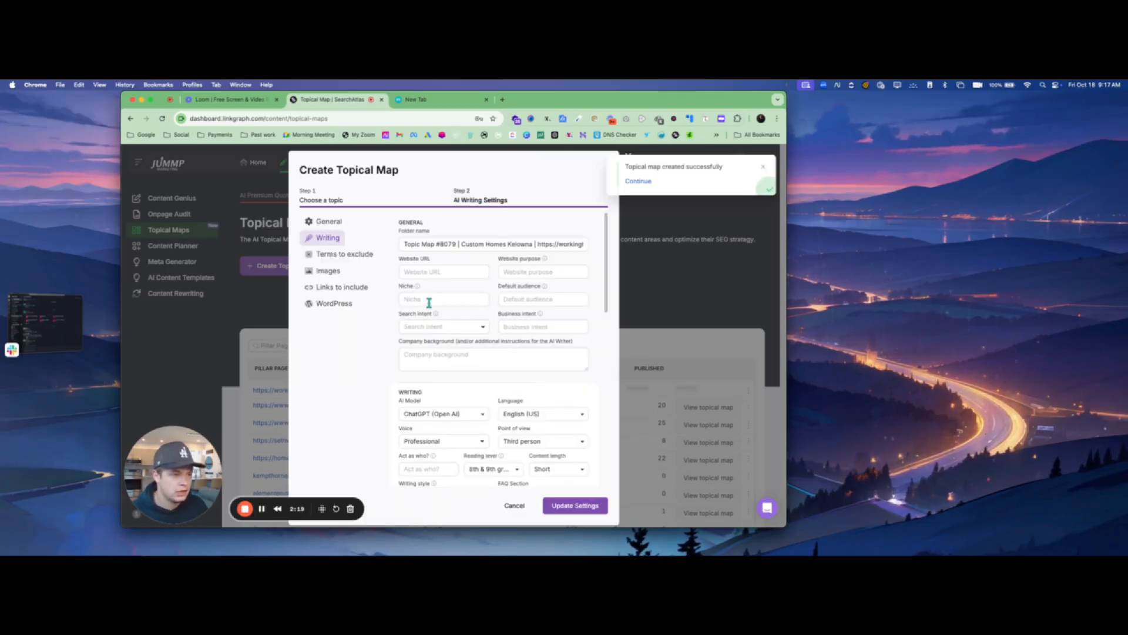
{"action": "triple_click", "coordinate": [441, 243]}
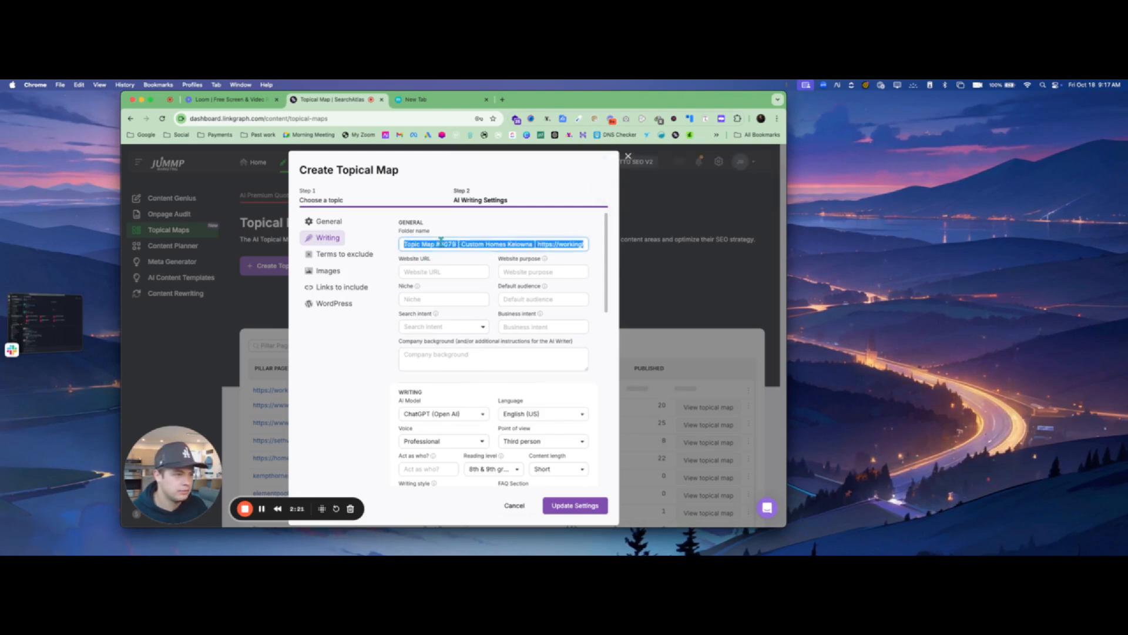
{"action": "left_click", "coordinate": [525, 233]}
{"action": "left_click", "coordinate": [447, 269]}
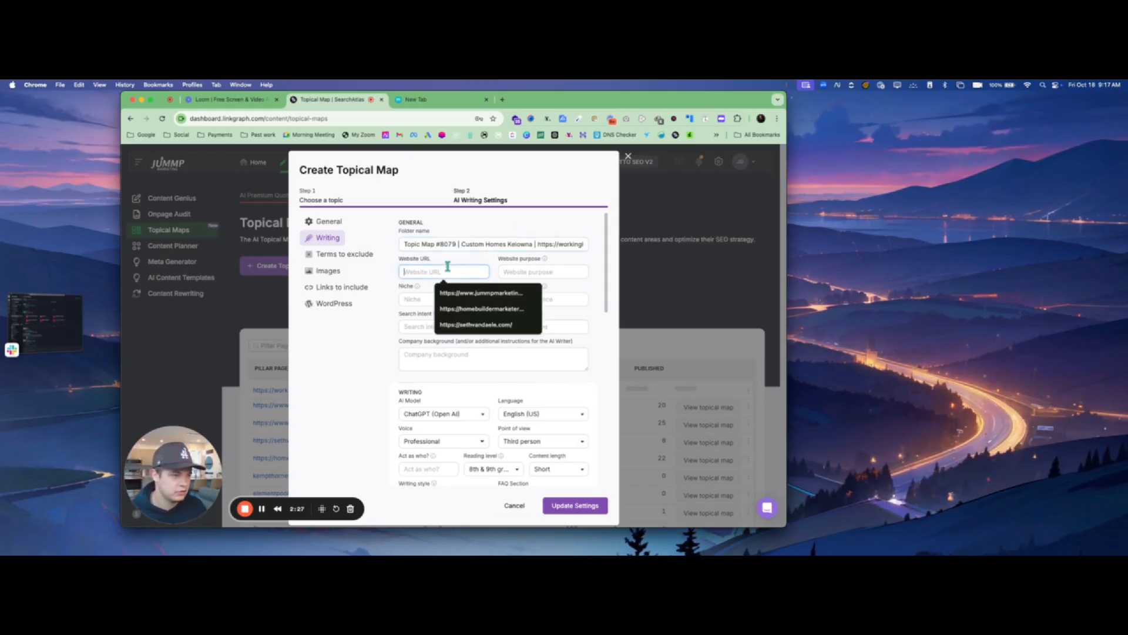
{"action": "type", "text": "https://workinghandsinc.ca/"}
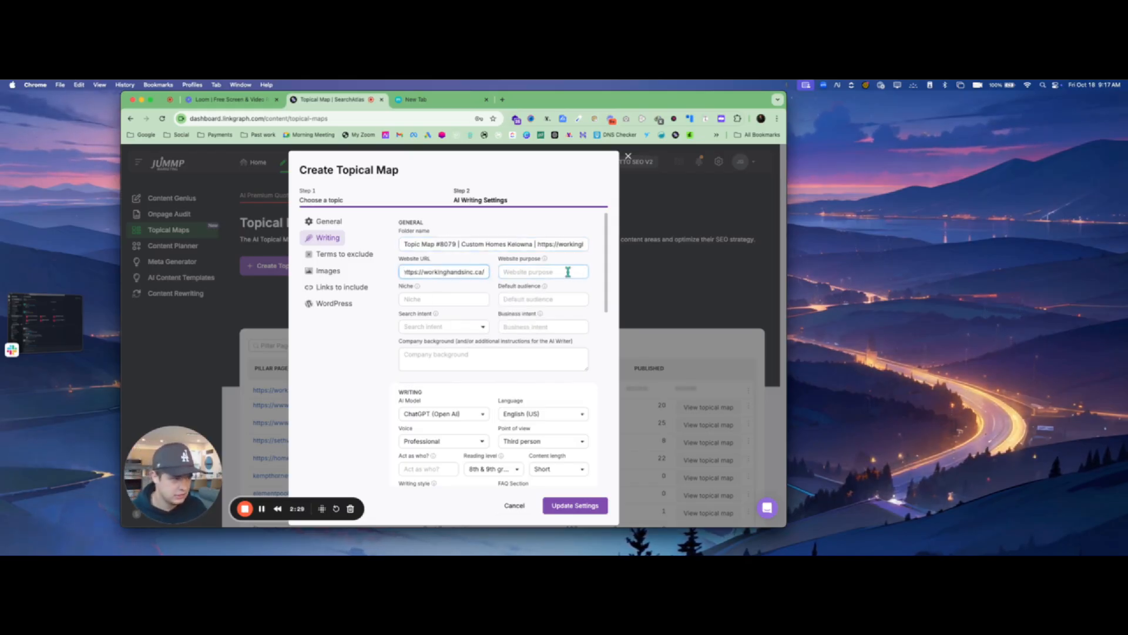
{"action": "left_click", "coordinate": [568, 272]}
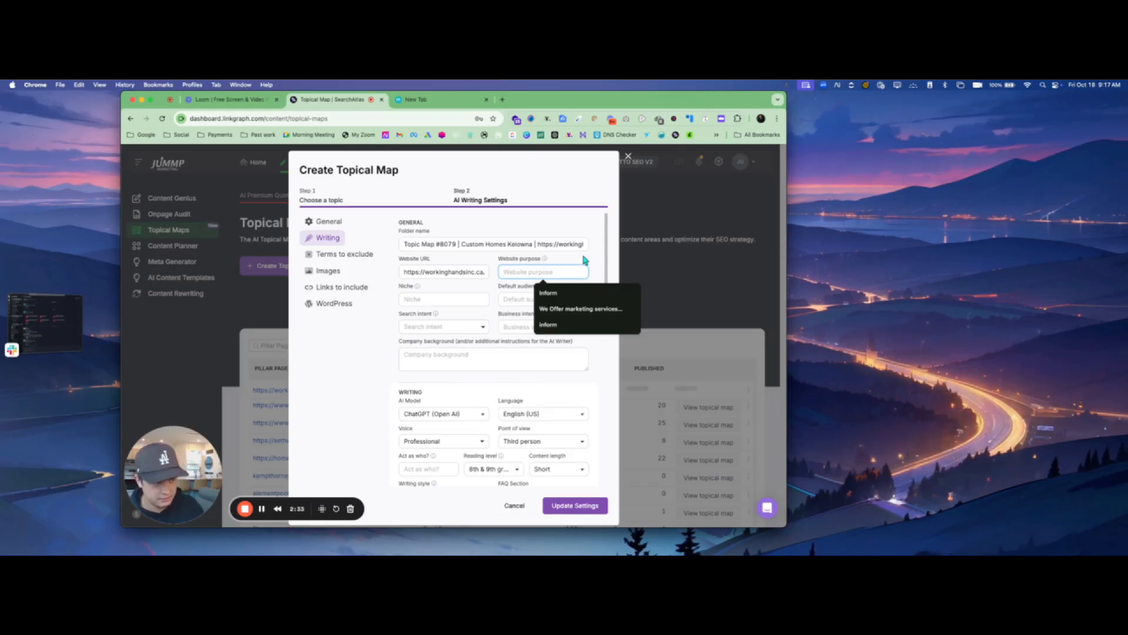
{"action": "left_click", "coordinate": [548, 292]}
Set the niche to Custom Homes and the default audience to Home owners
{"action": "left_click", "coordinate": [451, 294]}
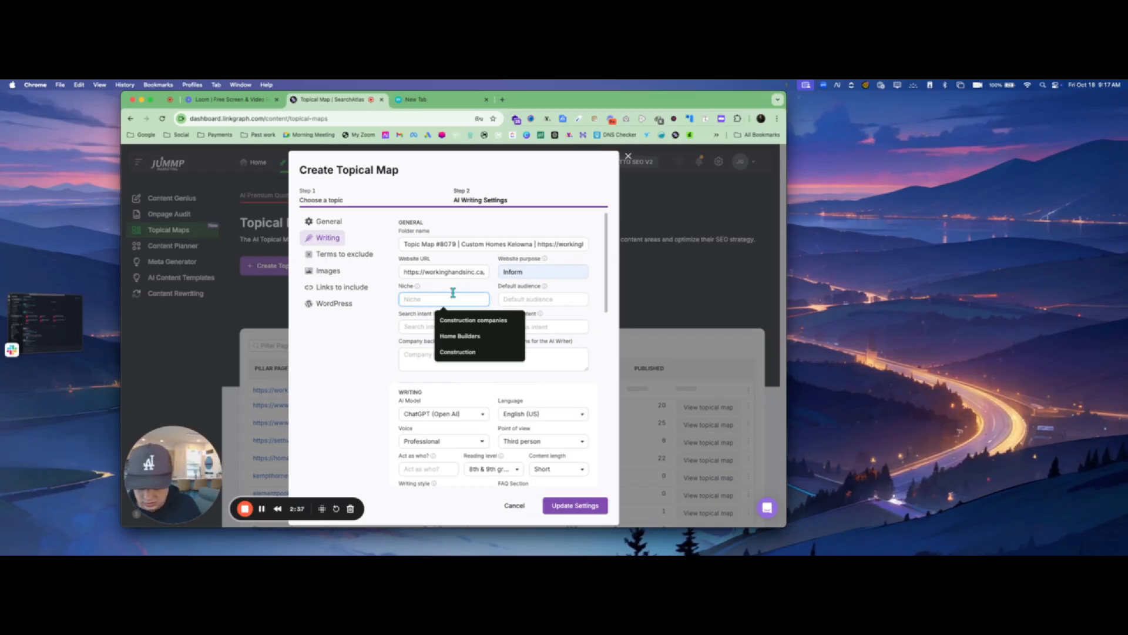
{"action": "type", "text": "Home"}
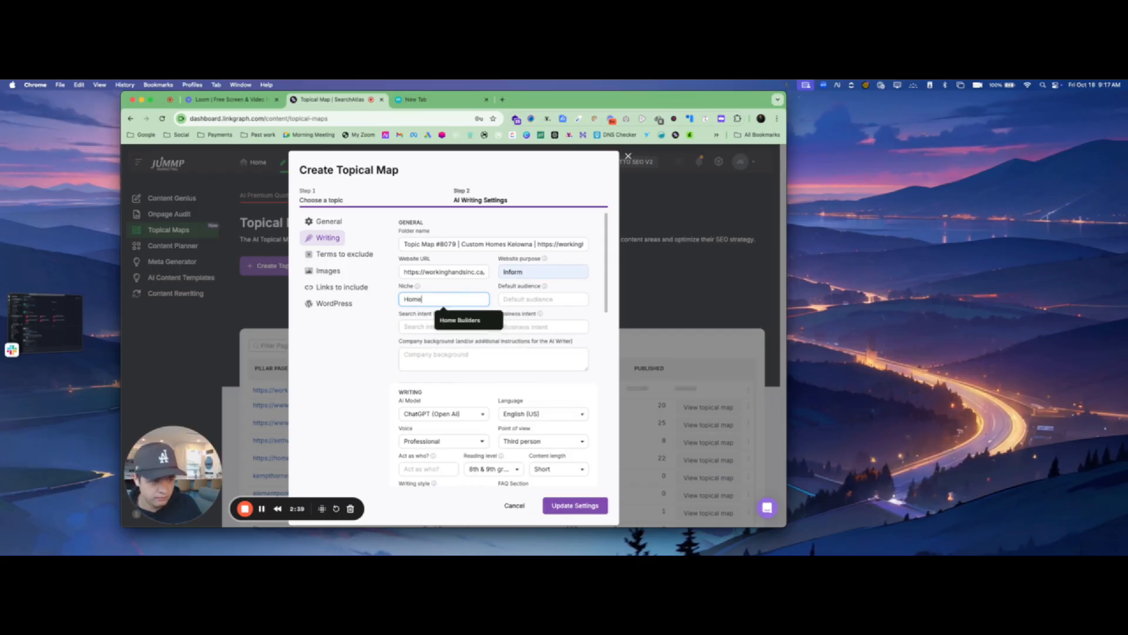
{"action": "key", "text": "BackSpace"}
{"action": "key", "text": "BackSpace"}
{"action": "key", "text": "BackSpace"}
{"action": "key", "text": "BackSpace"}
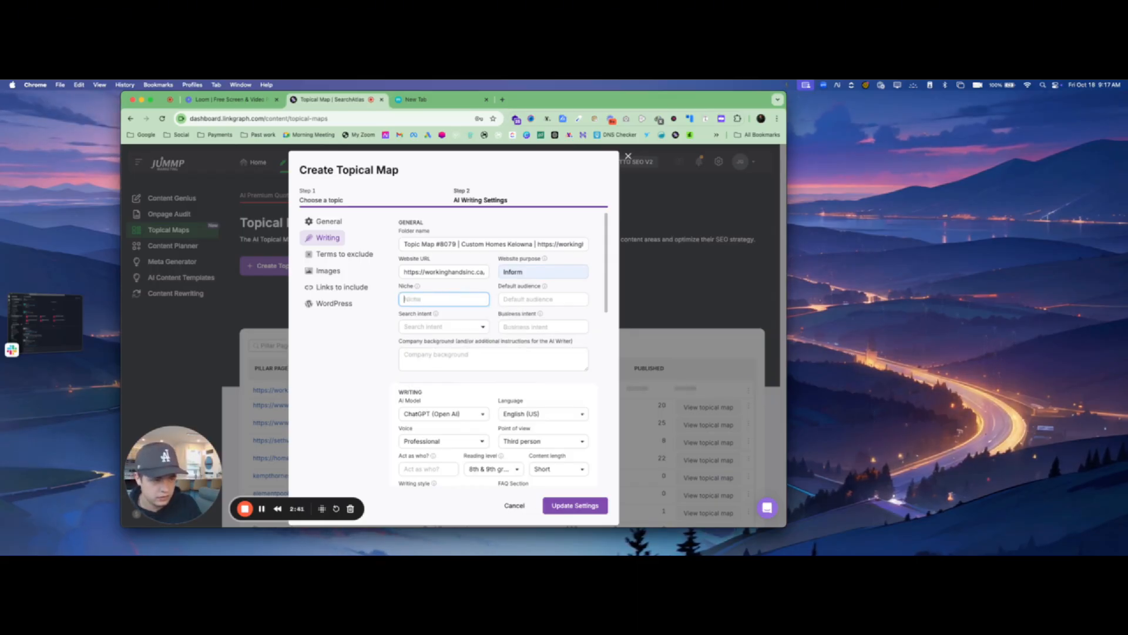
{"action": "type", "text": "Custom "}
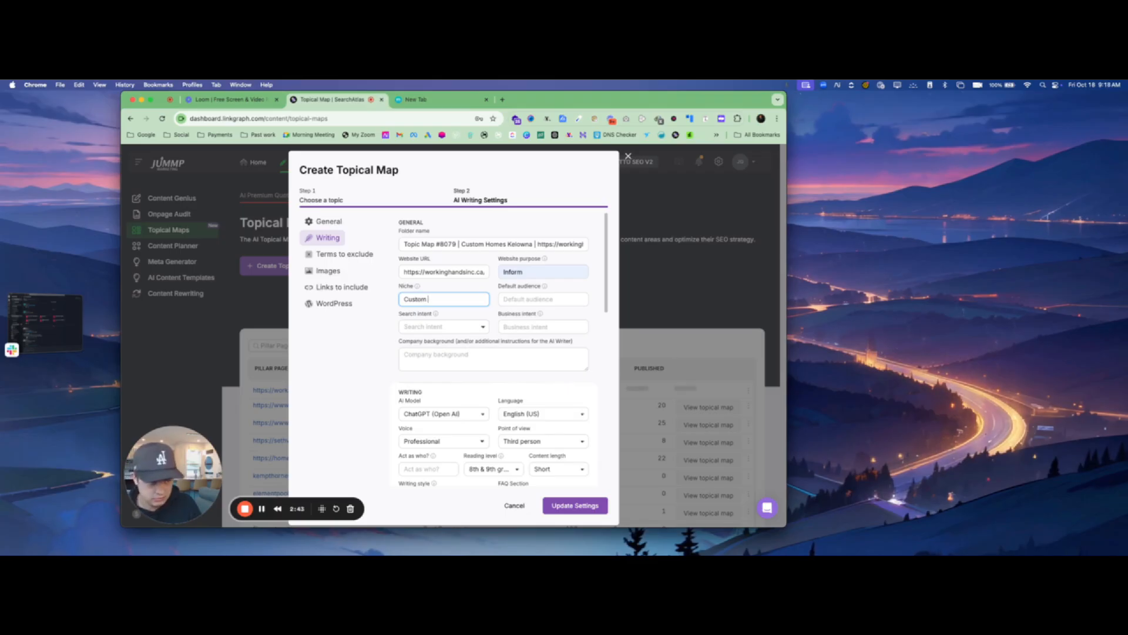
{"action": "type", "text": "Homes"}
{"action": "left_click", "coordinate": [574, 299]}
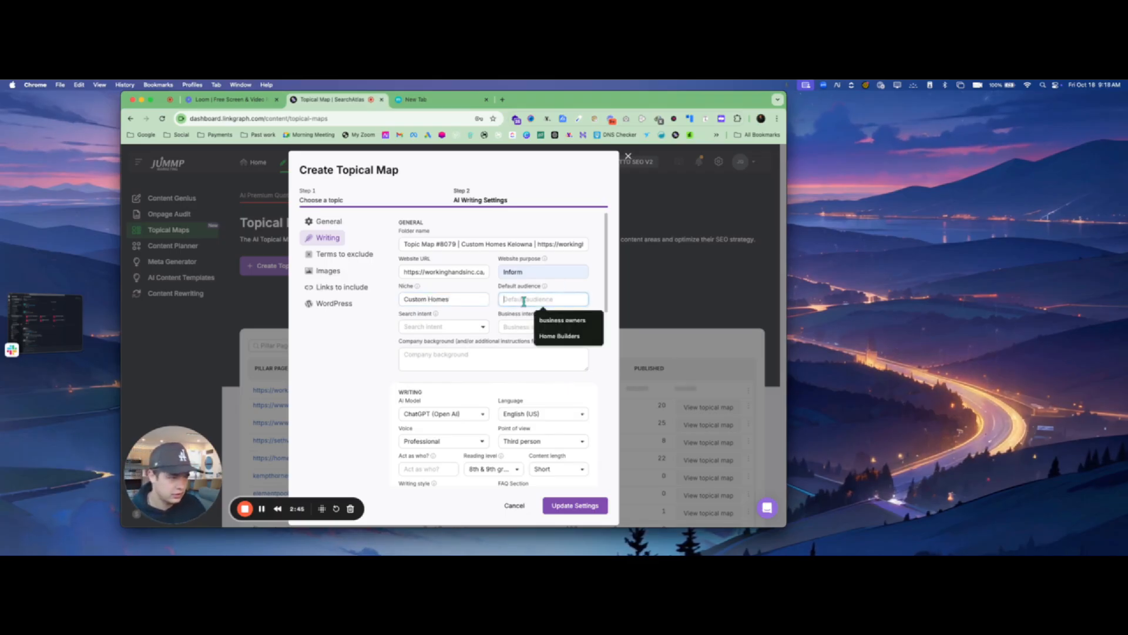
{"action": "type", "text": "Home"}
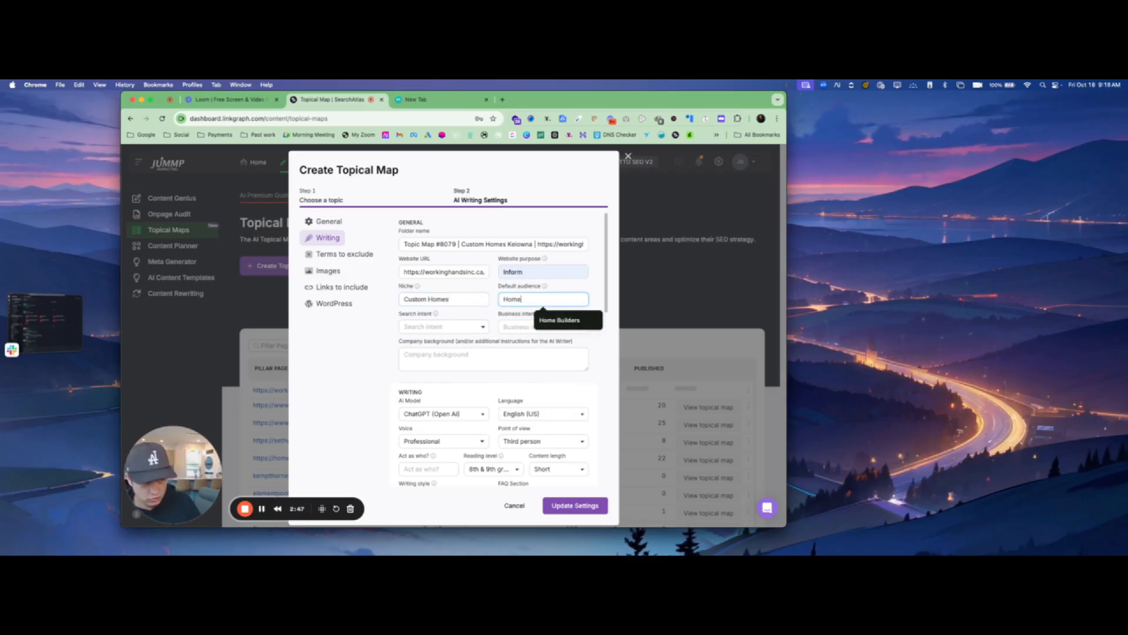
{"action": "type", "text": " owners"}
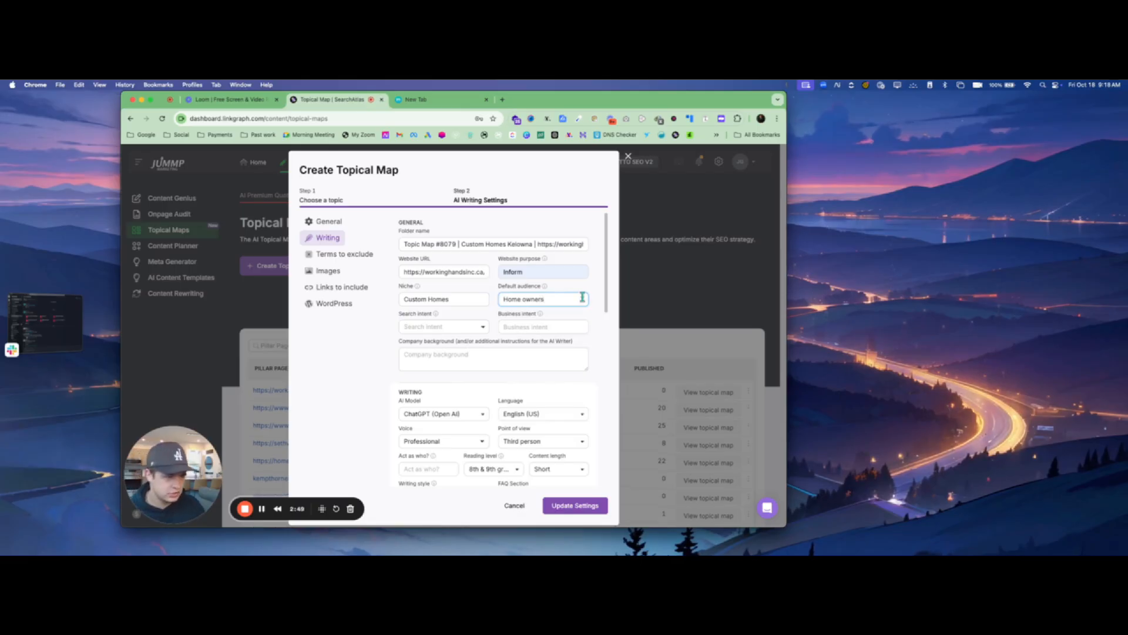
Set the search intent to Informational and the business intent to "build custom homes"
{"action": "left_click", "coordinate": [442, 327]}
{"action": "left_click", "coordinate": [460, 345]}
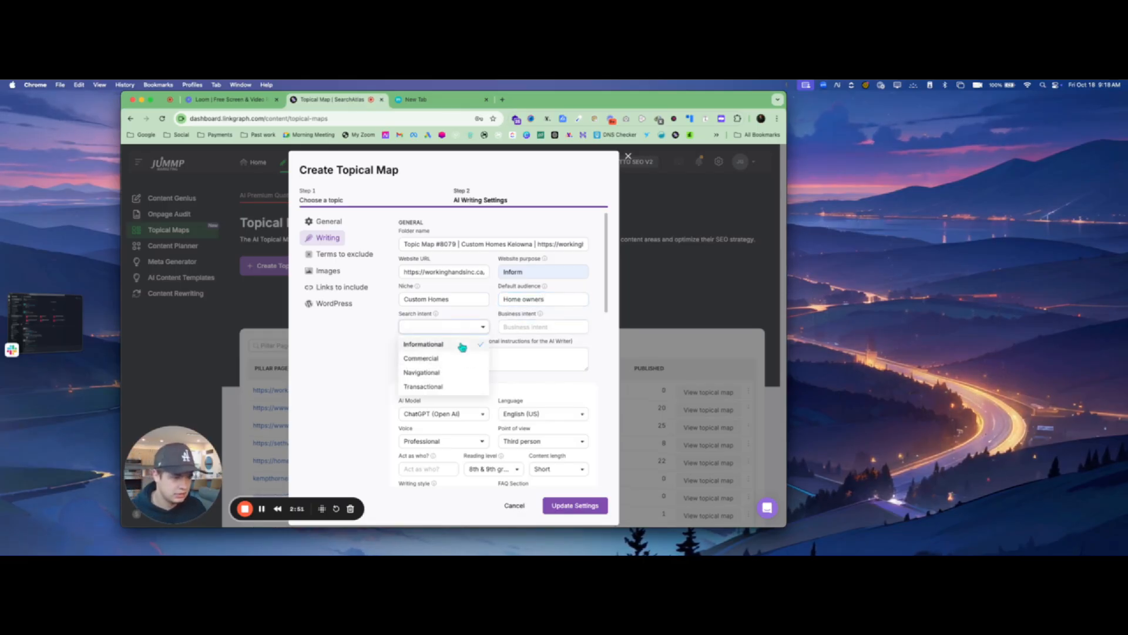
{"action": "left_click", "coordinate": [525, 327]}
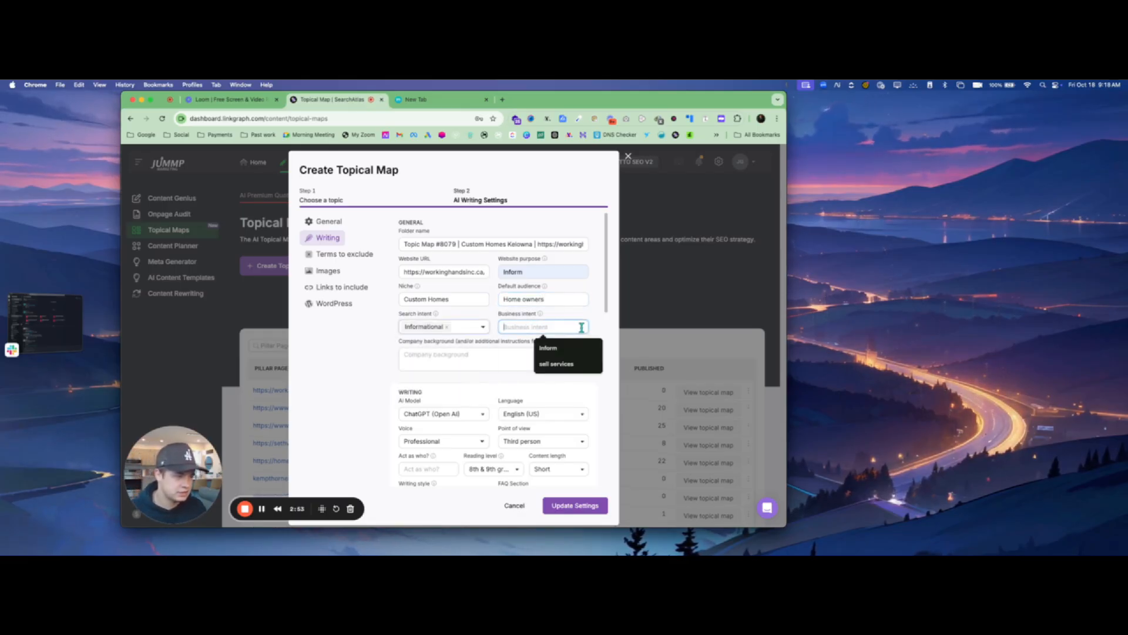
{"action": "type", "text": "b"}
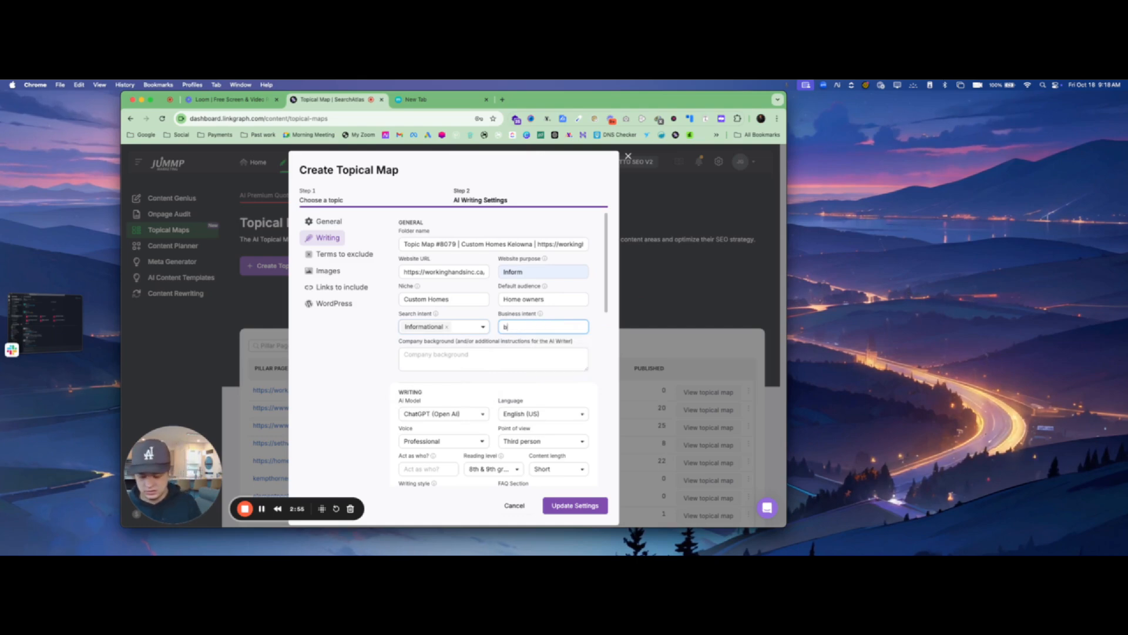
{"action": "type", "text": "uild custom homes"}
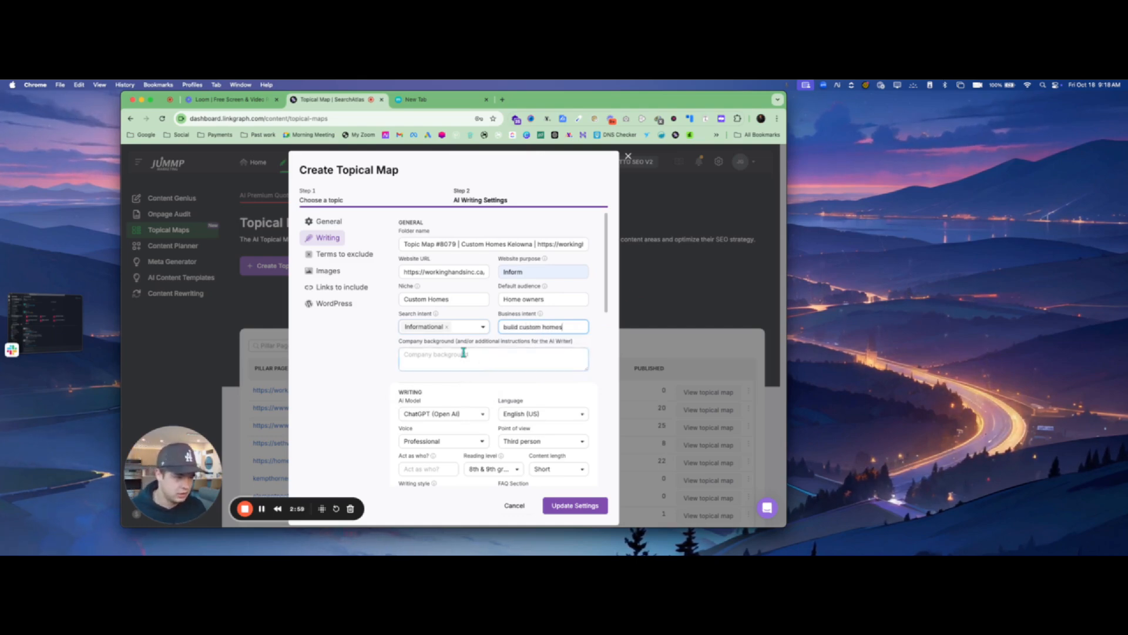
{"action": "left_click", "coordinate": [446, 100]}
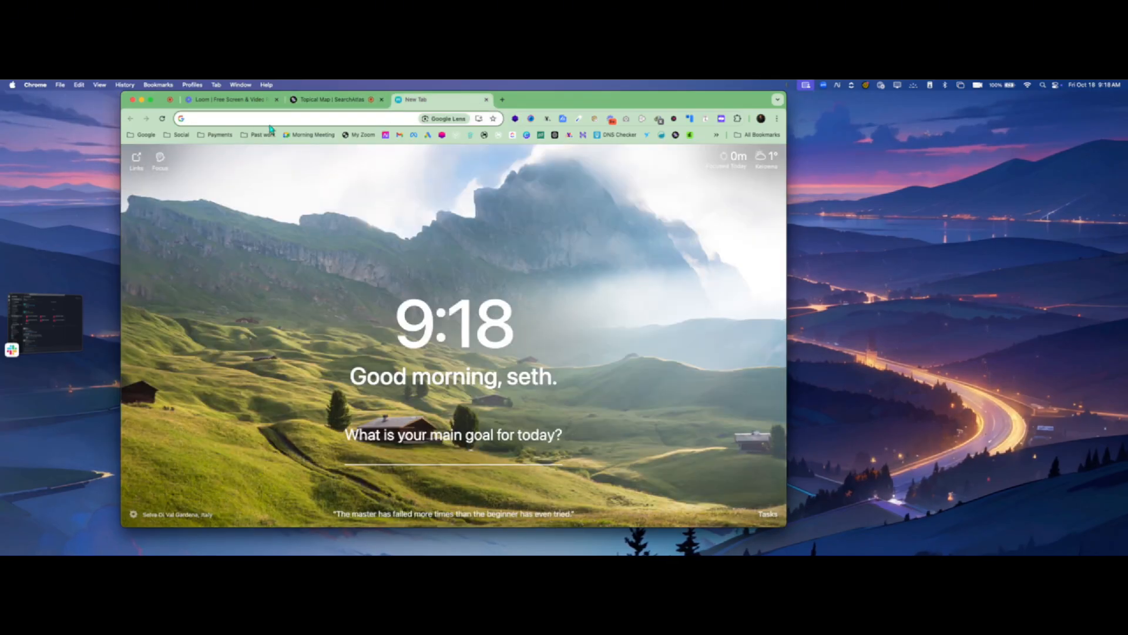
{"action": "type", "text": "https://workinghandsinc.ca/"}
{"action": "key", "text": "Return"}
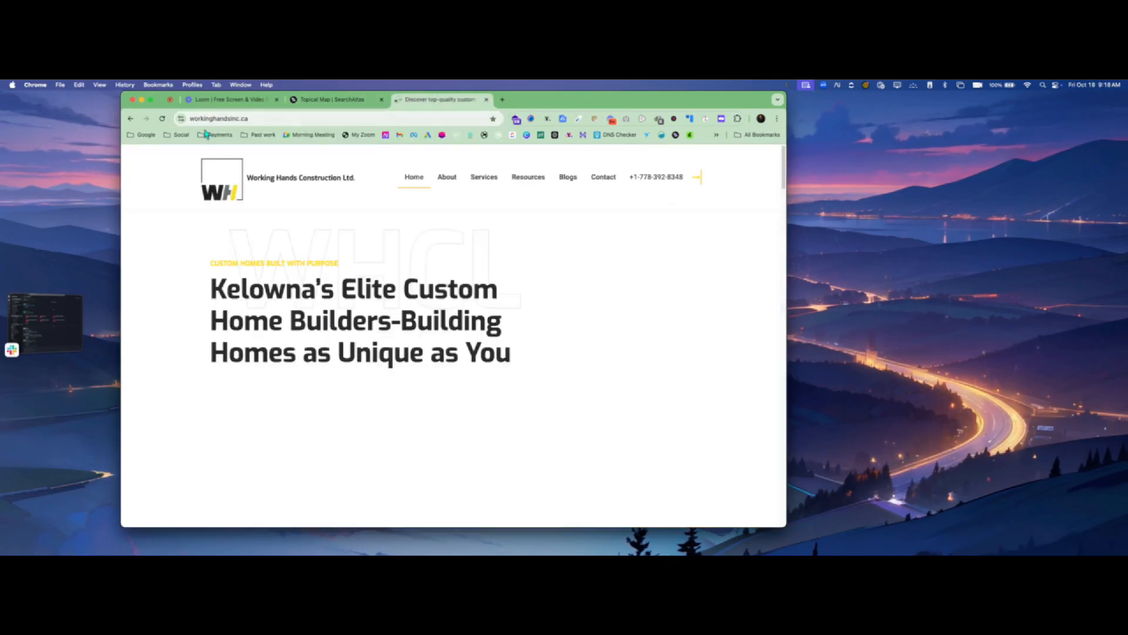
Copy the introductory paragraph from the Working Hands About page and paste it as the company background in the AI writing settings
{"action": "left_click", "coordinate": [442, 180]}
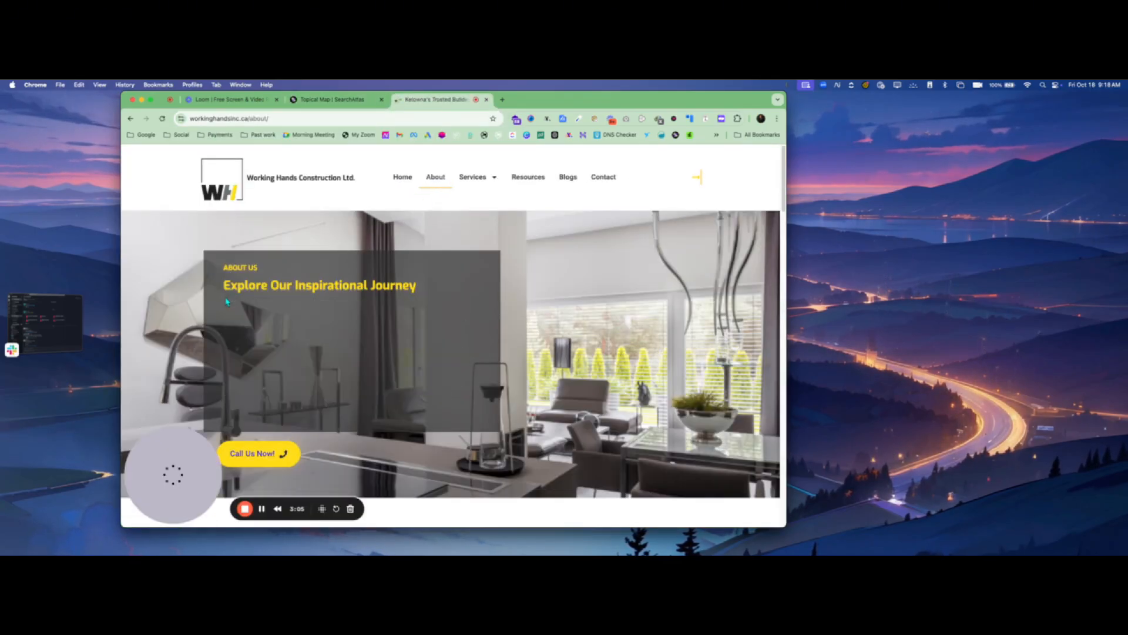
{"action": "right_click", "coordinate": [338, 351]}
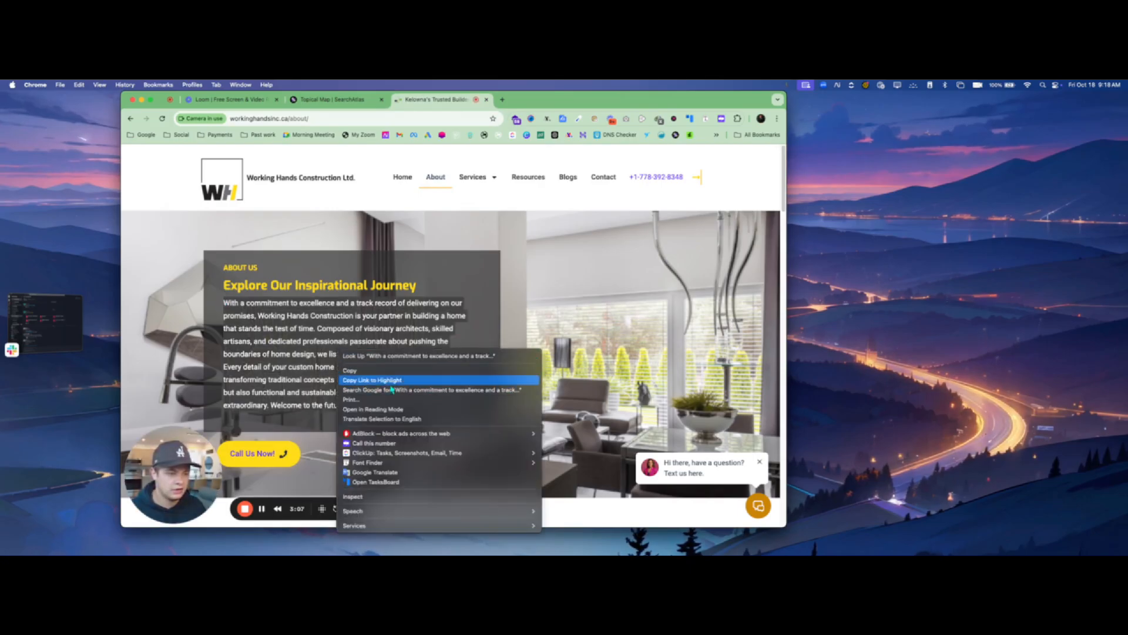
{"action": "left_click", "coordinate": [359, 370]}
{"action": "left_click", "coordinate": [325, 100]}
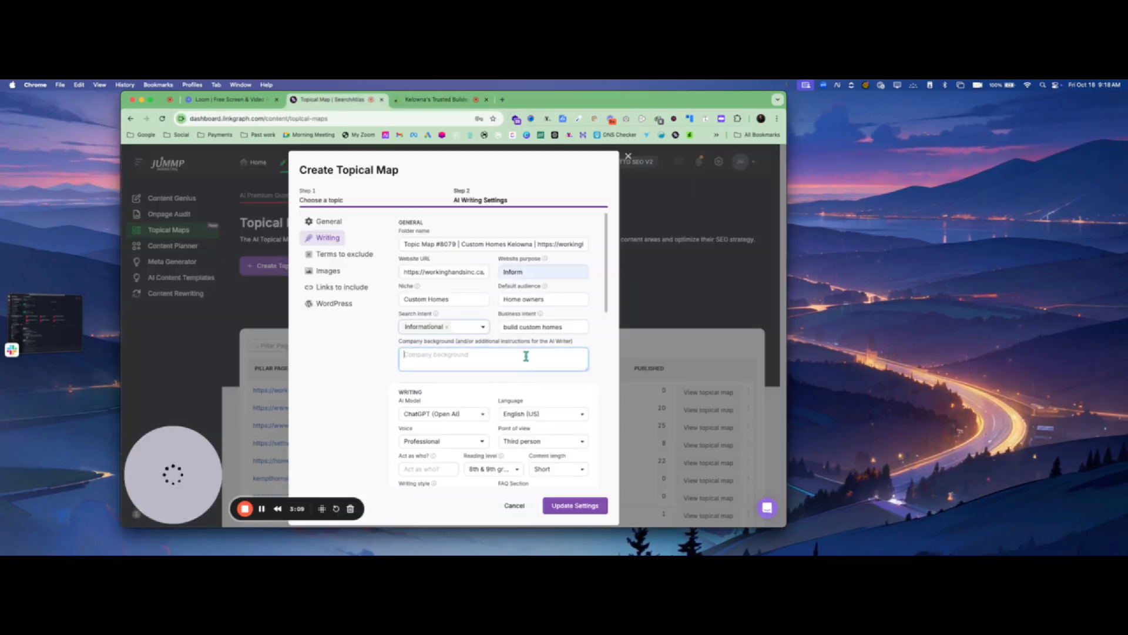
{"action": "key", "text": "super+v"}
{"action": "scroll", "coordinate": [486, 398], "scroll_direction": "down", "scroll_amount": 3}
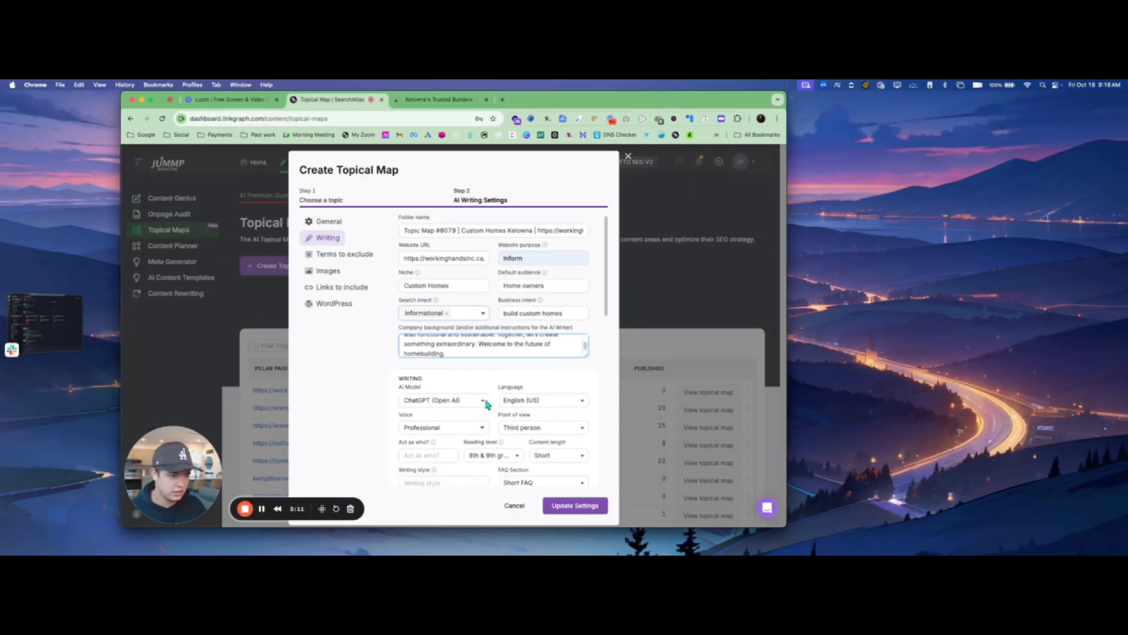
{"action": "left_click", "coordinate": [488, 299]}
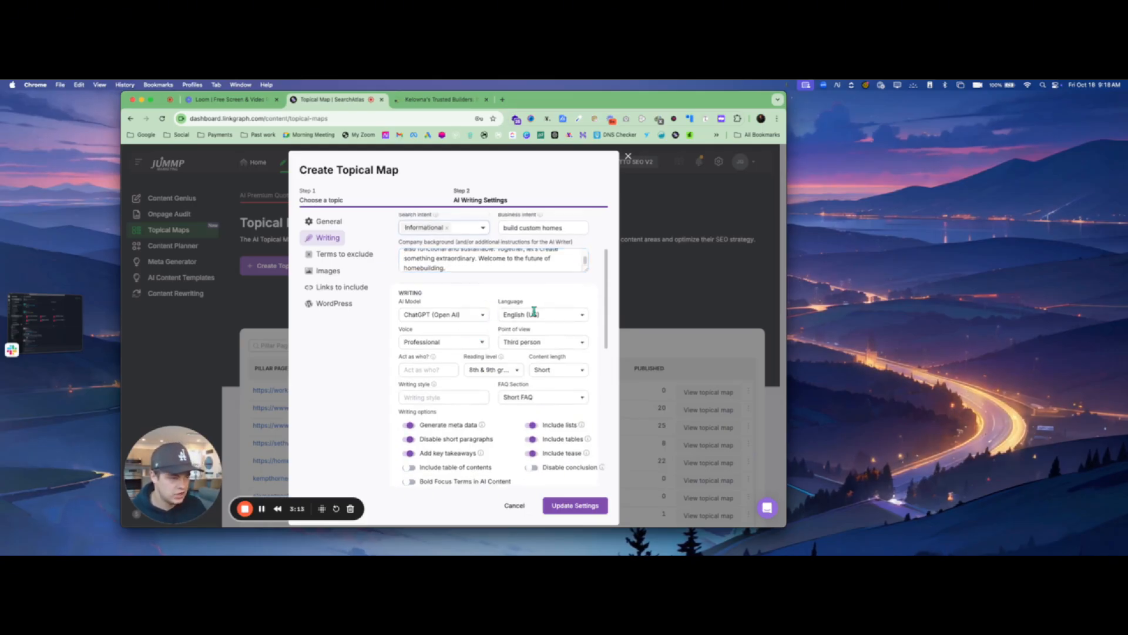
{"action": "left_click", "coordinate": [534, 342]}
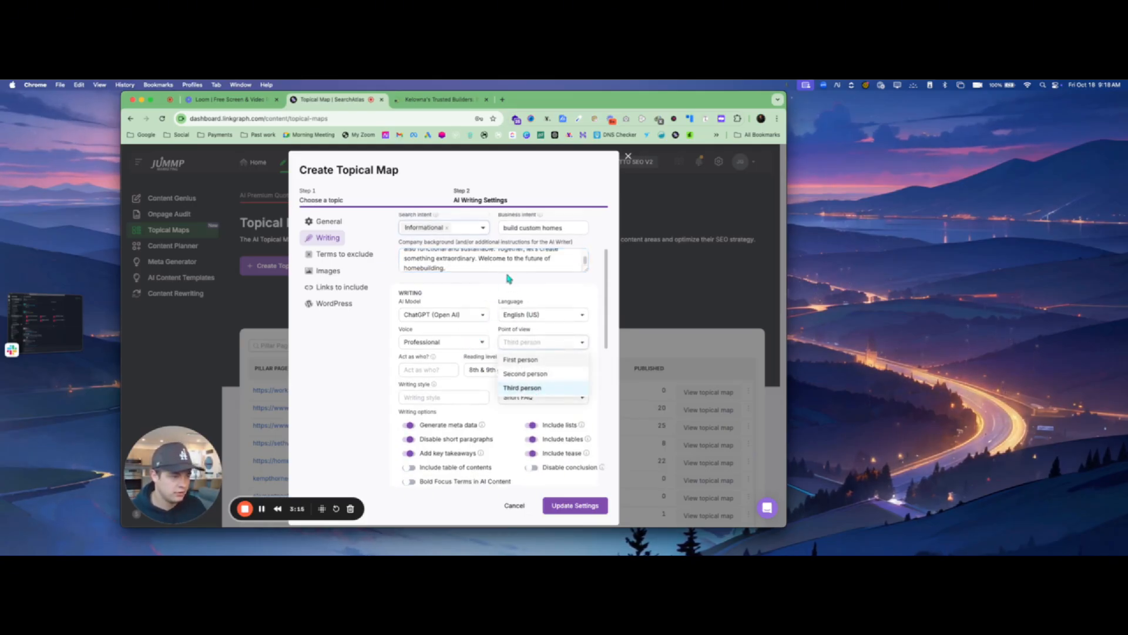
{"action": "left_click", "coordinate": [475, 335]}
{"action": "left_click", "coordinate": [475, 343]}
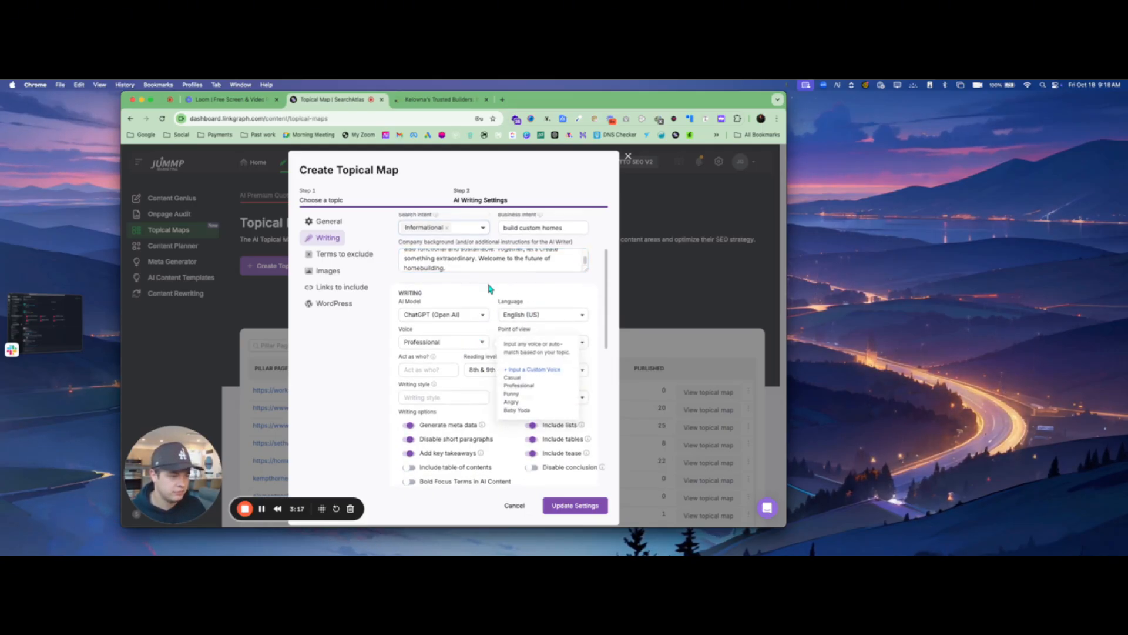
{"action": "left_click", "coordinate": [492, 287]}
Set the role the AI acts as to "a professional home builder", with the spelling corrected
{"action": "left_click", "coordinate": [437, 366]}
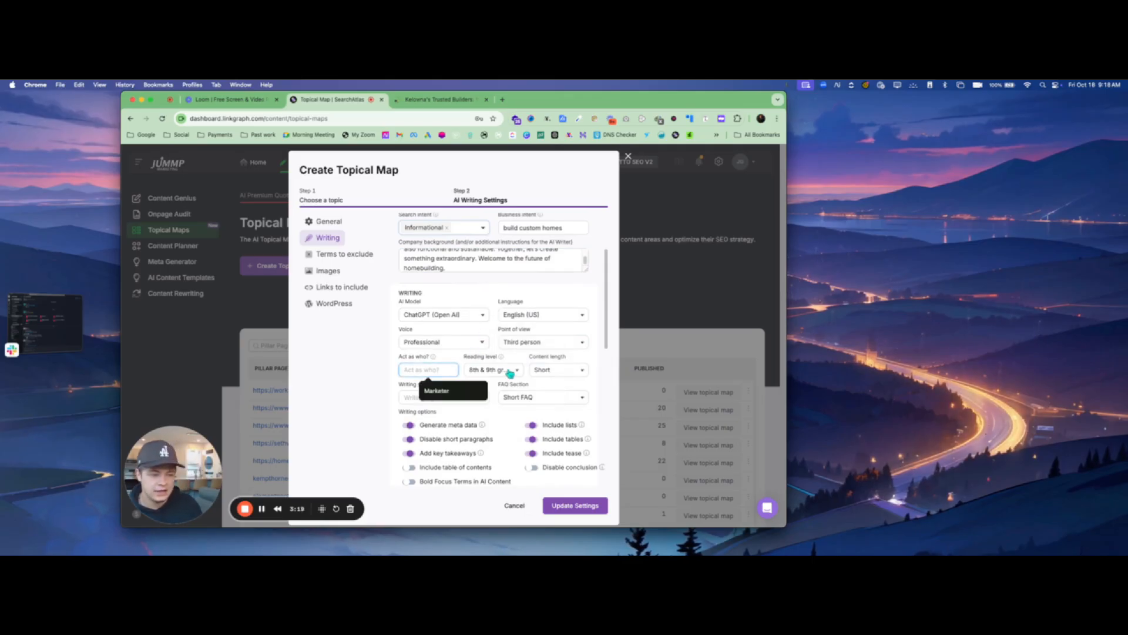
{"action": "type", "text": "a p"}
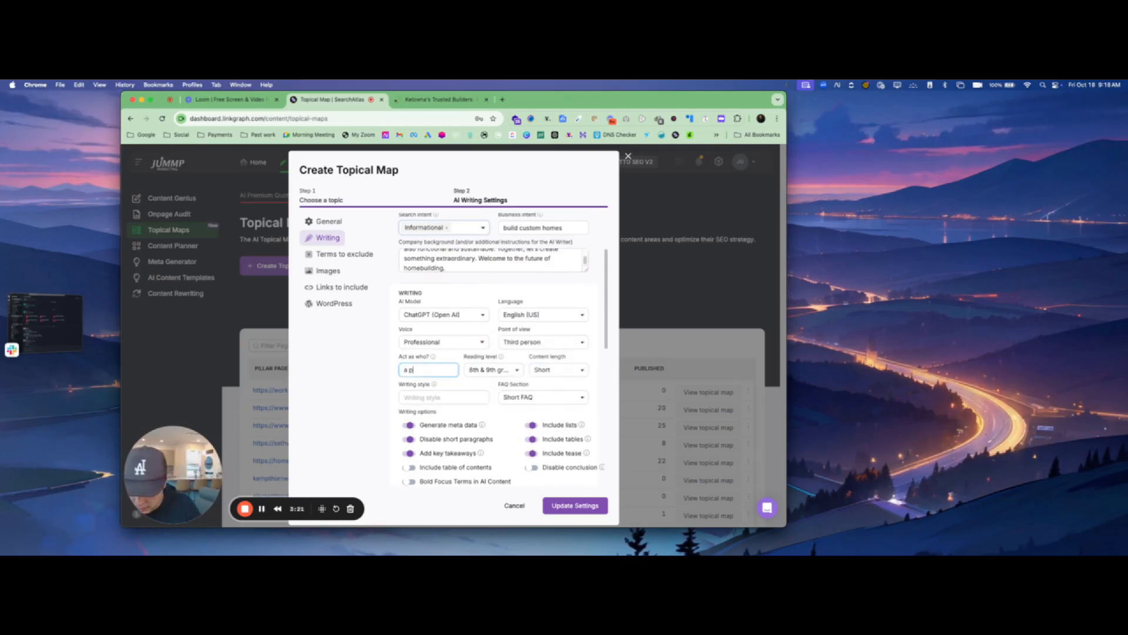
{"action": "type", "text": "roffesional"}
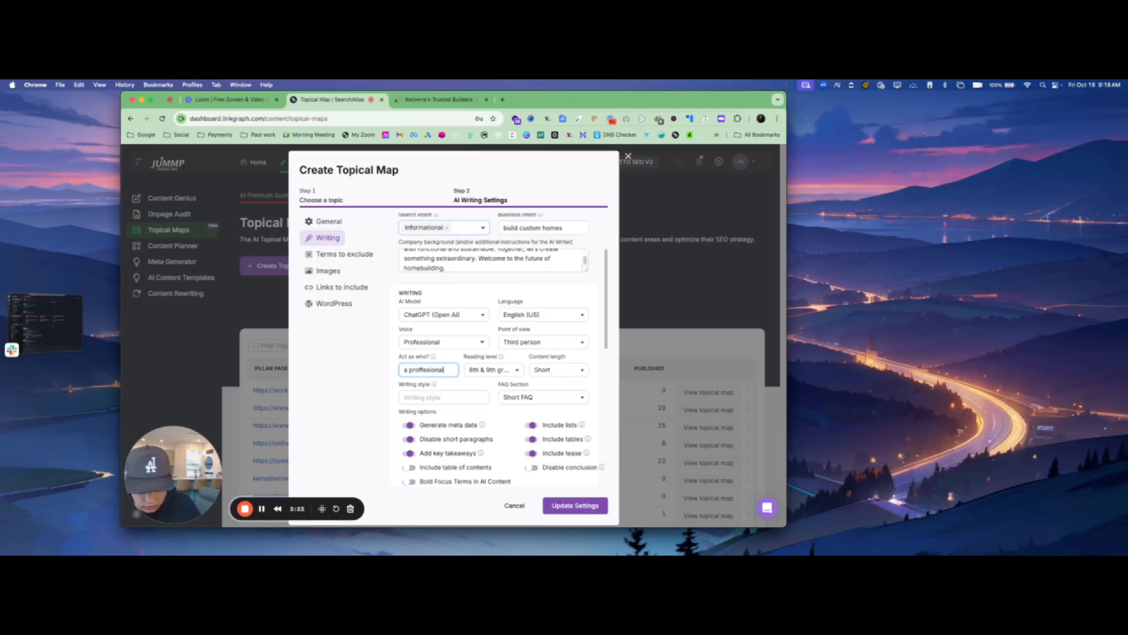
{"action": "type", "text": " home bu"}
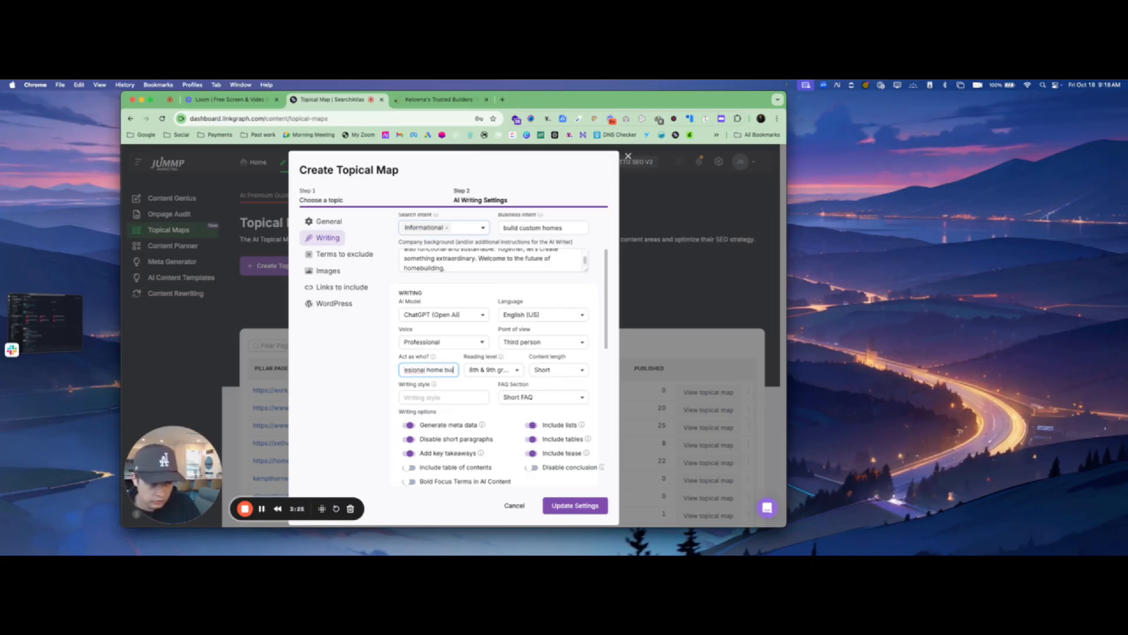
{"action": "type", "text": "ilder"}
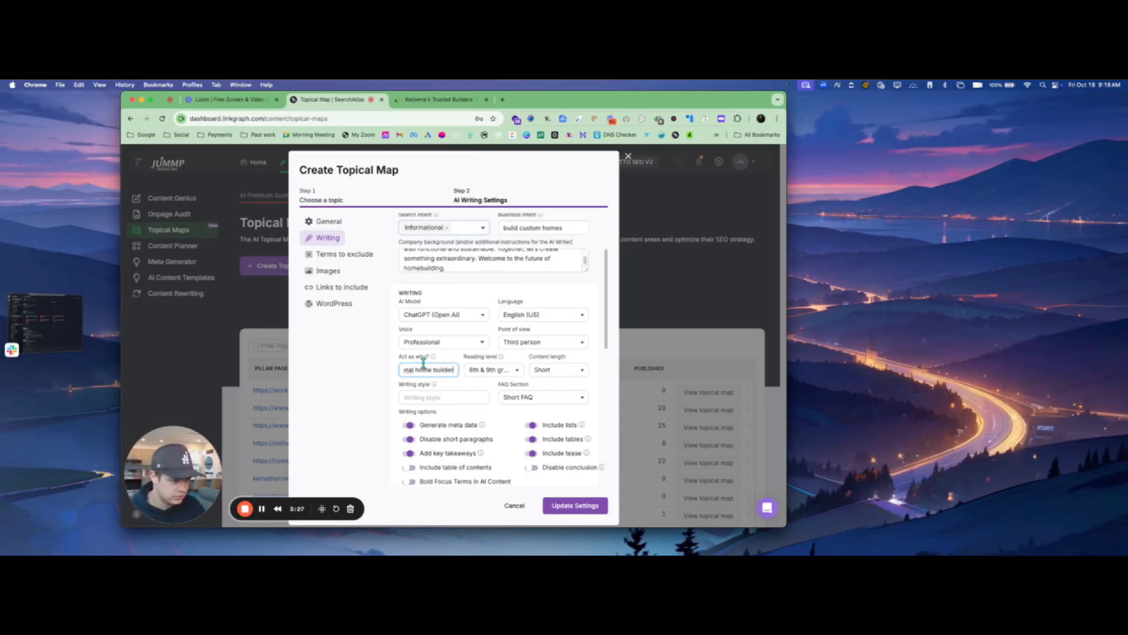
{"action": "double_click", "coordinate": [411, 369]}
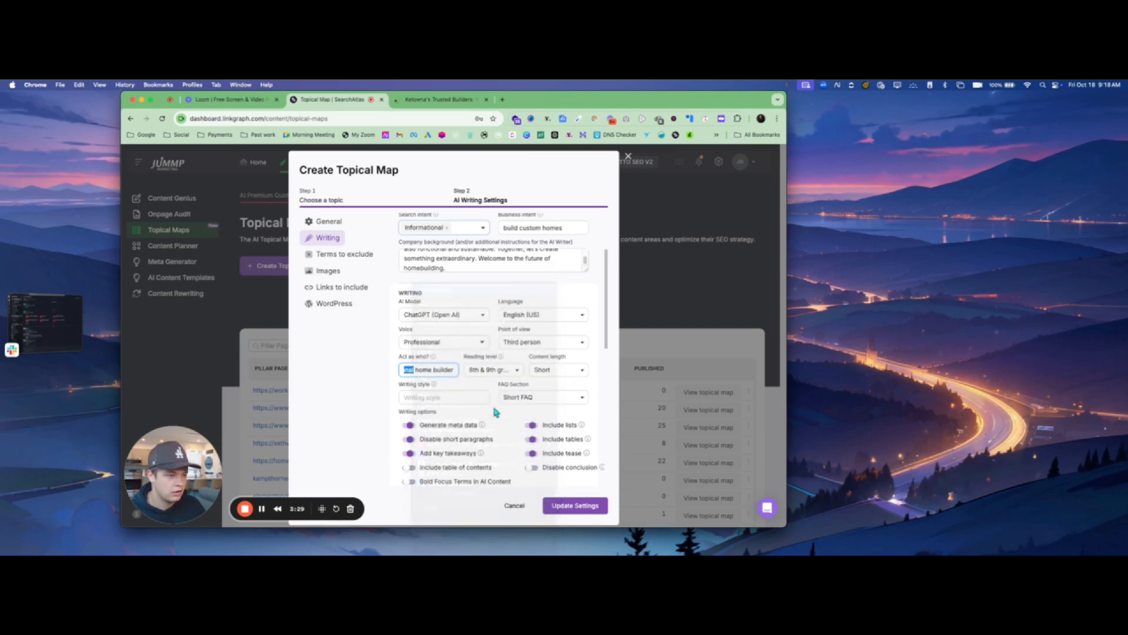
Set the content length to Medium and the reading level to 10th to 12th grade
{"action": "left_click", "coordinate": [568, 370]}
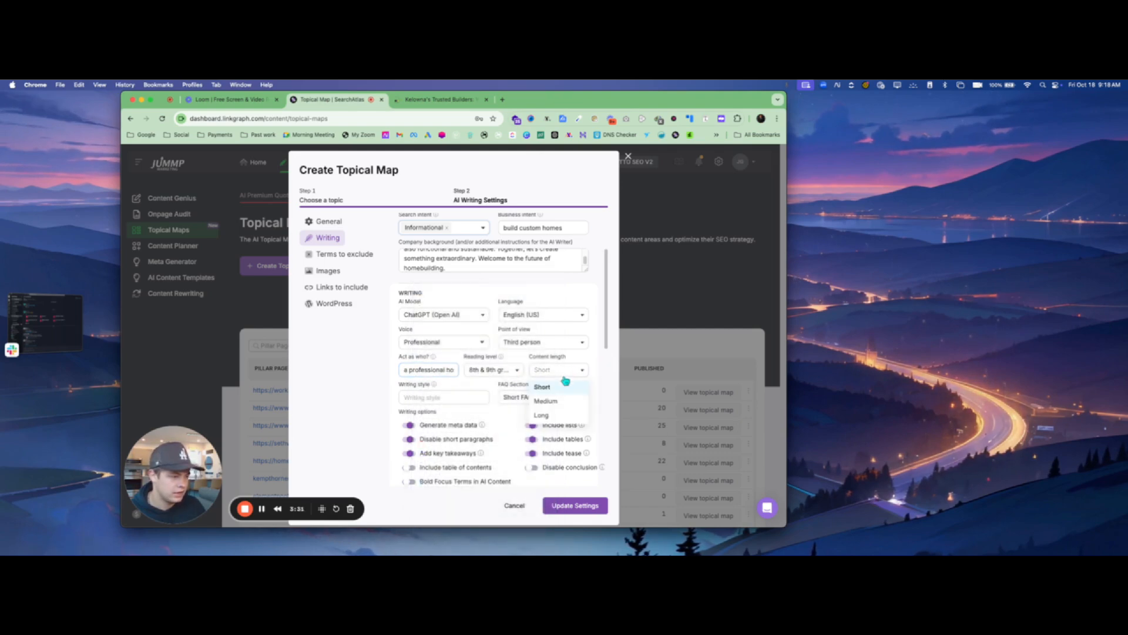
{"action": "left_click", "coordinate": [548, 401]}
{"action": "left_click", "coordinate": [456, 398]}
{"action": "left_click", "coordinate": [497, 370]}
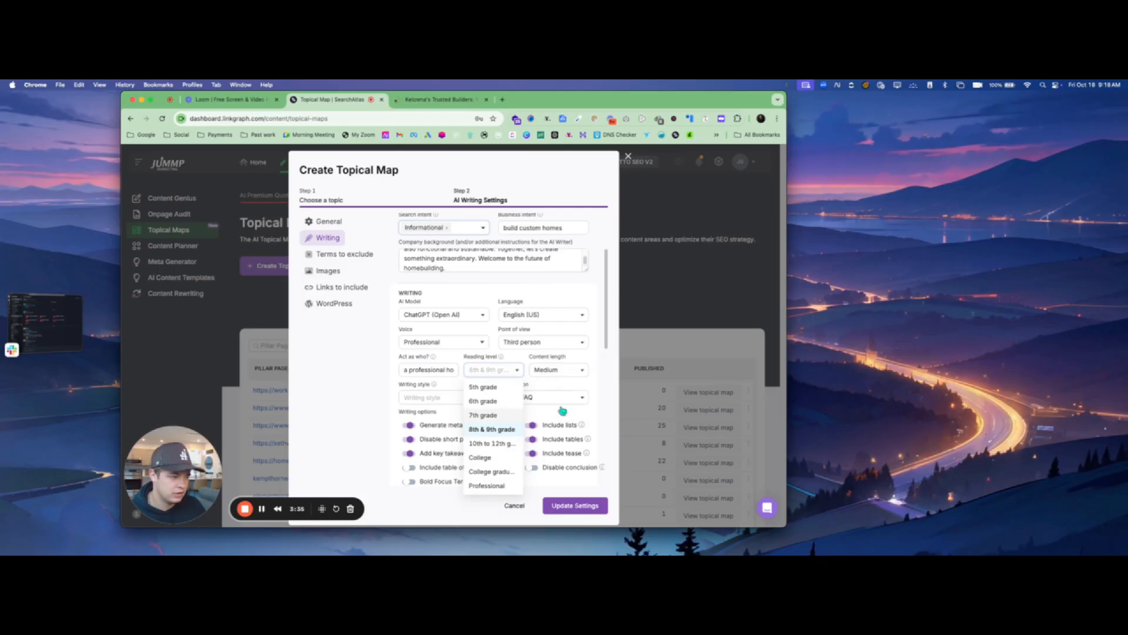
{"action": "left_click", "coordinate": [492, 443]}
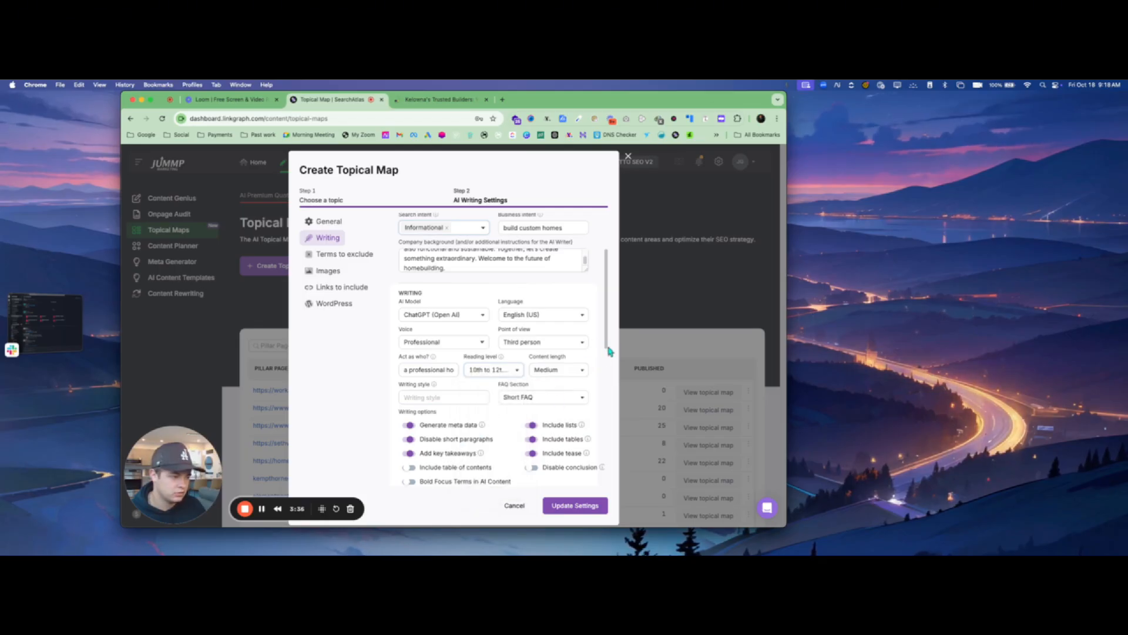
Keep the FAQ section at Short FAQ and turn on the option to include a table of contents
{"action": "left_click", "coordinate": [464, 397]}
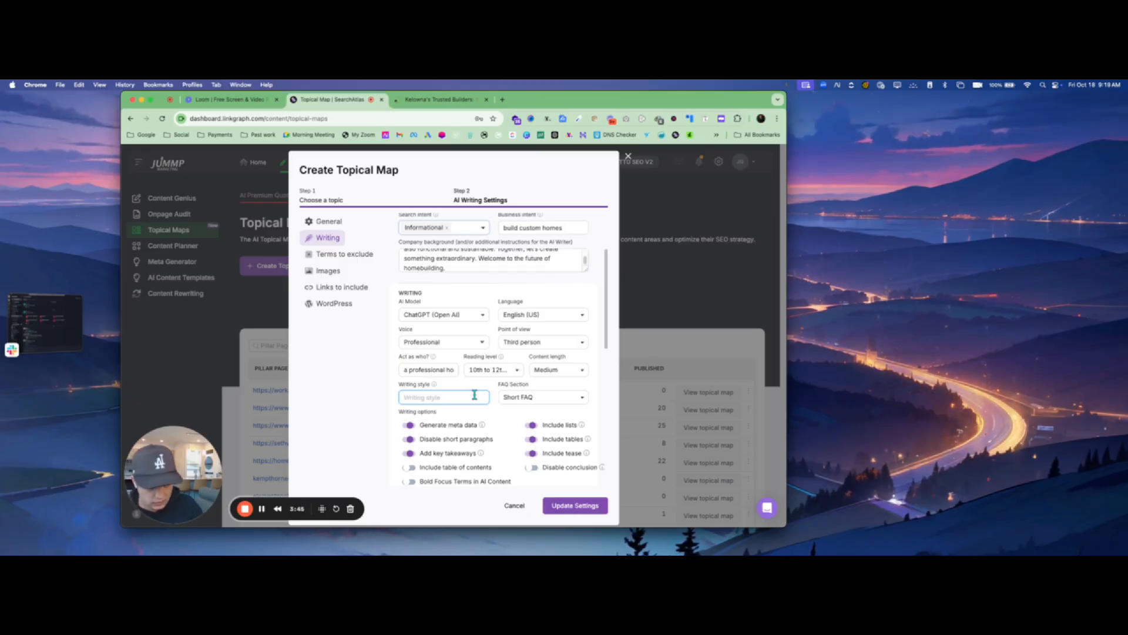
{"action": "left_click", "coordinate": [554, 385]}
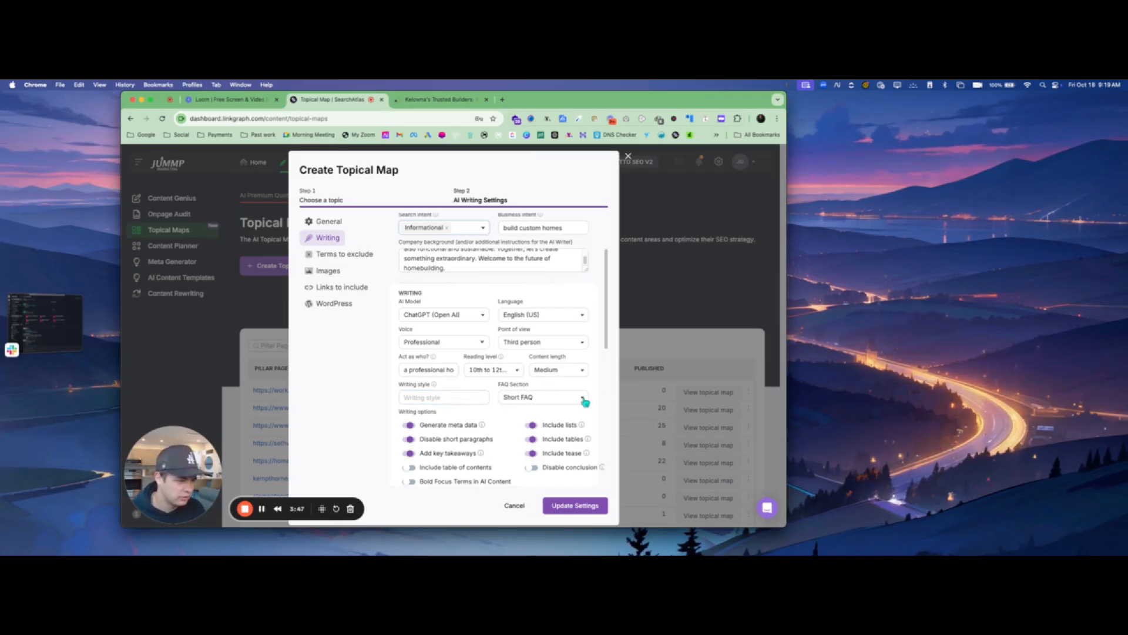
{"action": "left_click", "coordinate": [554, 401]}
{"action": "left_click", "coordinate": [518, 428]}
{"action": "scroll", "coordinate": [470, 411], "scroll_direction": "down", "scroll_amount": 3}
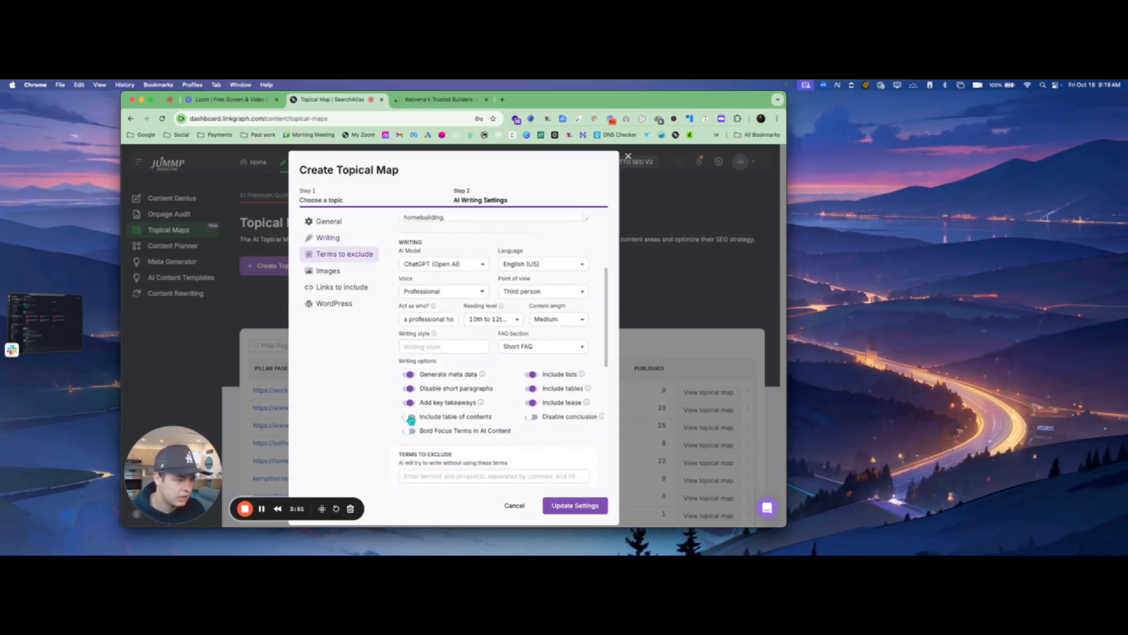
{"action": "left_click", "coordinate": [412, 418]}
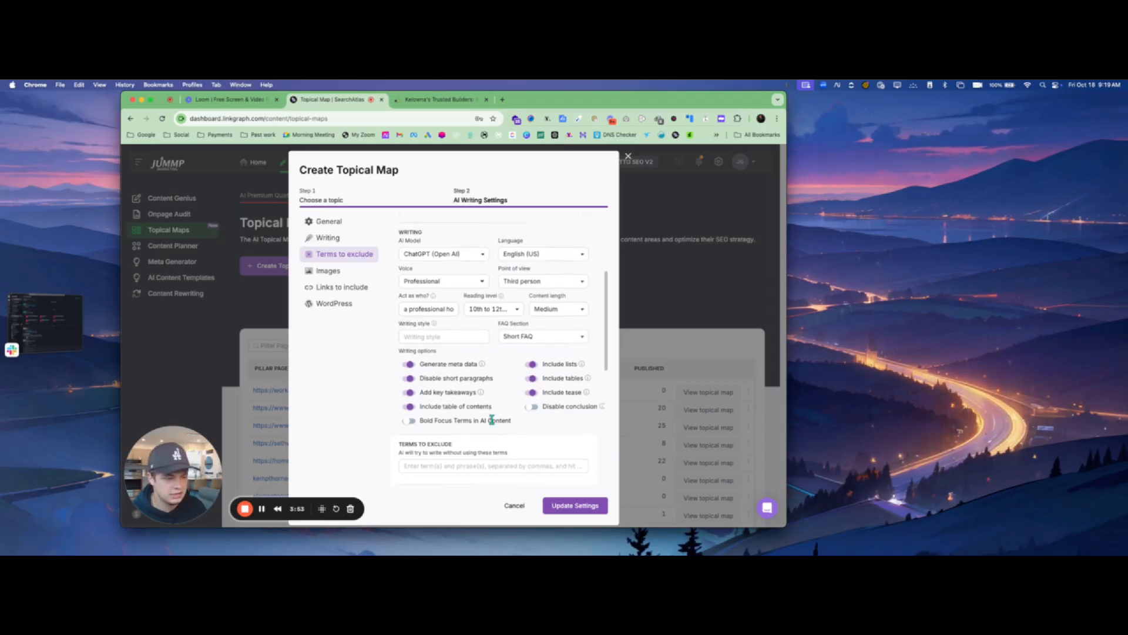
Review the image generation, aspect ratio, internal and external link, and WordPress integration settings
{"action": "scroll", "coordinate": [495, 427], "scroll_direction": "down", "scroll_amount": 5}
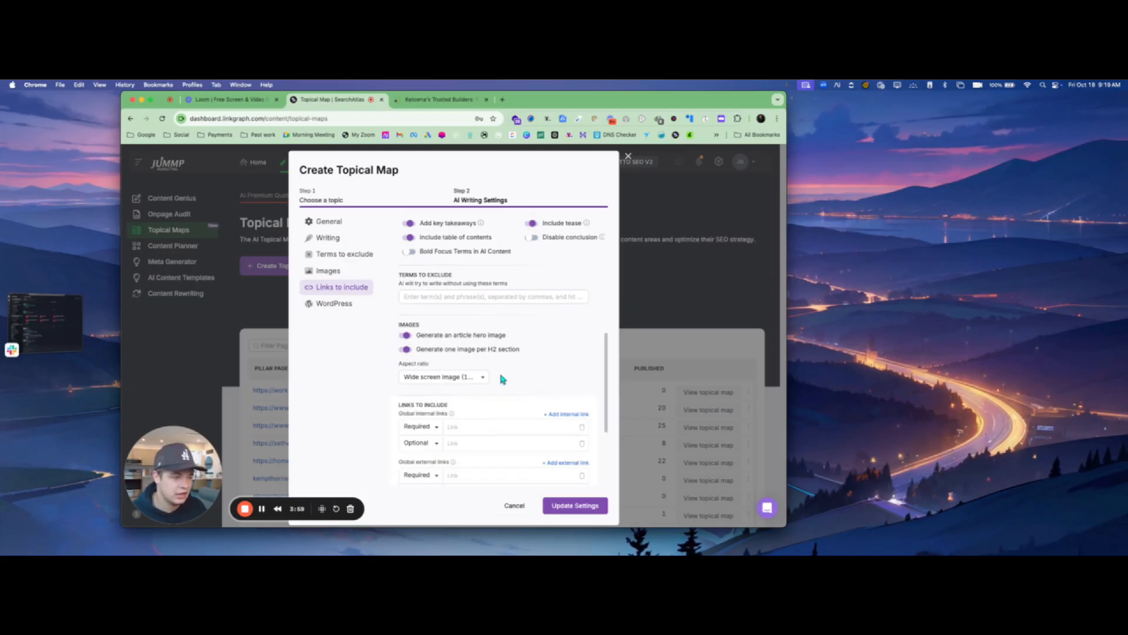
{"action": "scroll", "coordinate": [504, 380], "scroll_direction": "down", "scroll_amount": 2}
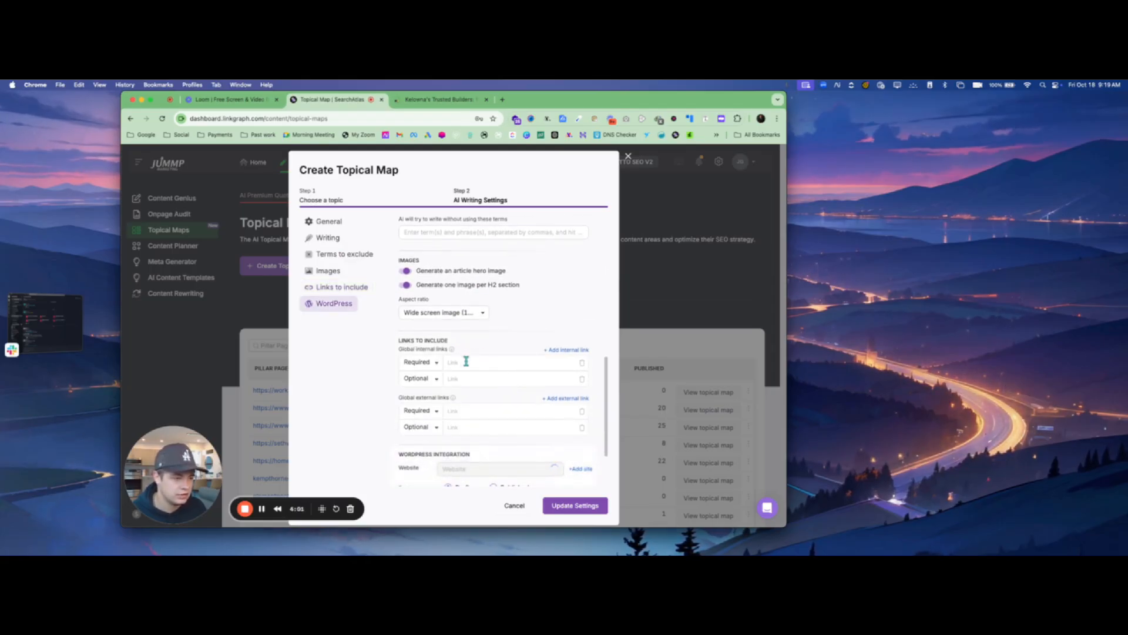
{"action": "scroll", "coordinate": [467, 362], "scroll_direction": "down", "scroll_amount": 3}
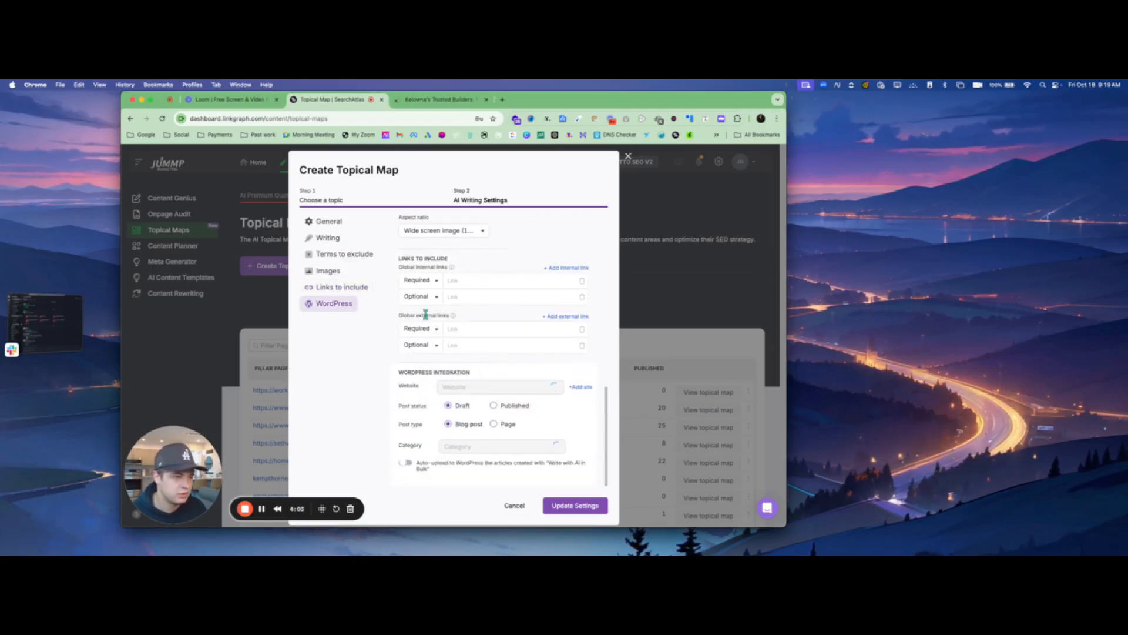
{"action": "scroll", "coordinate": [478, 320], "scroll_direction": "up", "scroll_amount": 2}
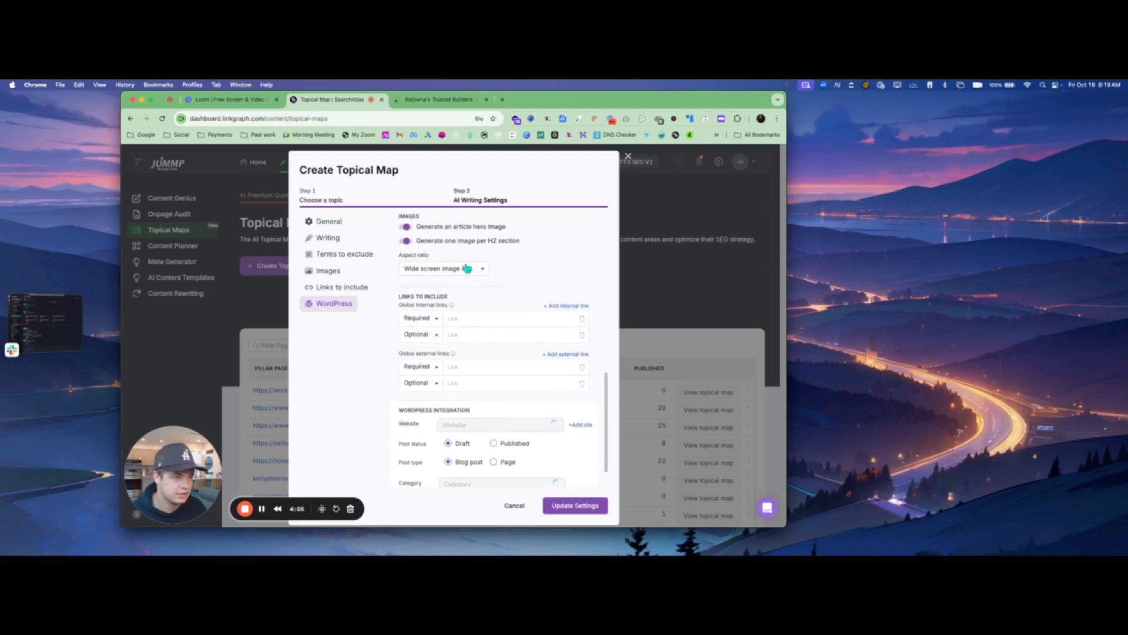
{"action": "left_click", "coordinate": [467, 268]}
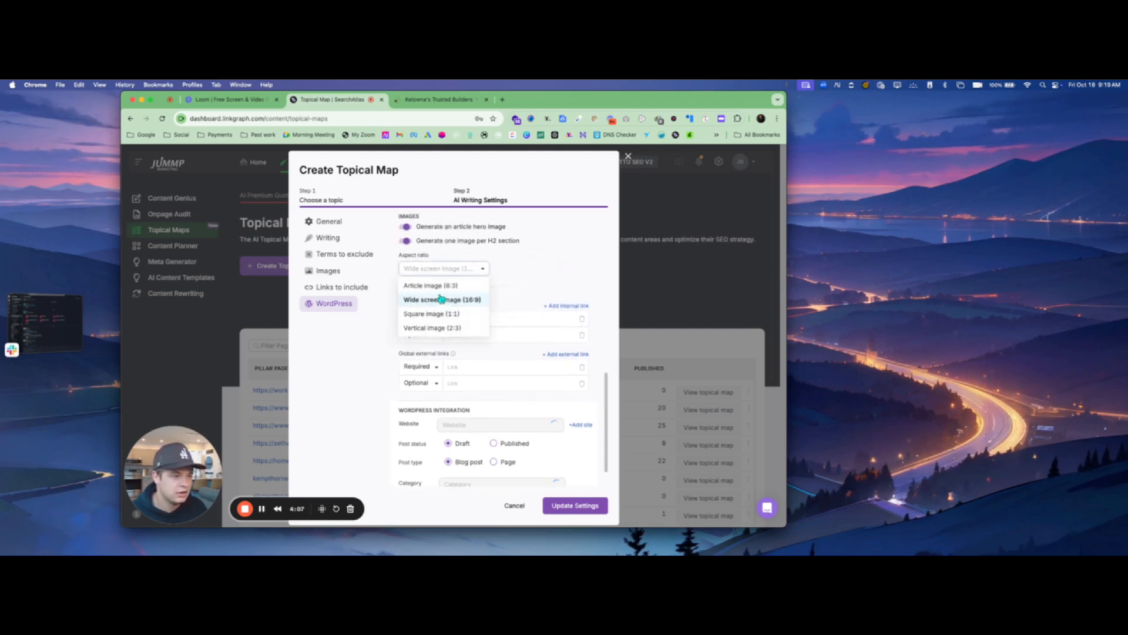
{"action": "left_click", "coordinate": [542, 267]}
{"action": "scroll", "coordinate": [499, 376], "scroll_direction": "down", "scroll_amount": 2}
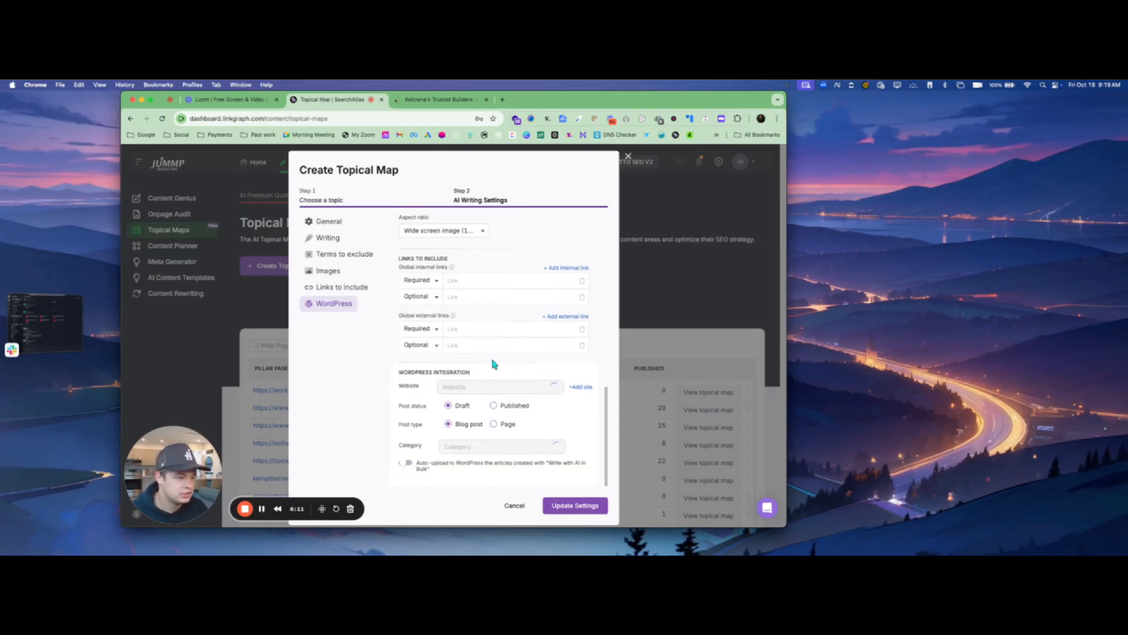
{"action": "scroll", "coordinate": [529, 376], "scroll_direction": "up", "scroll_amount": 1}
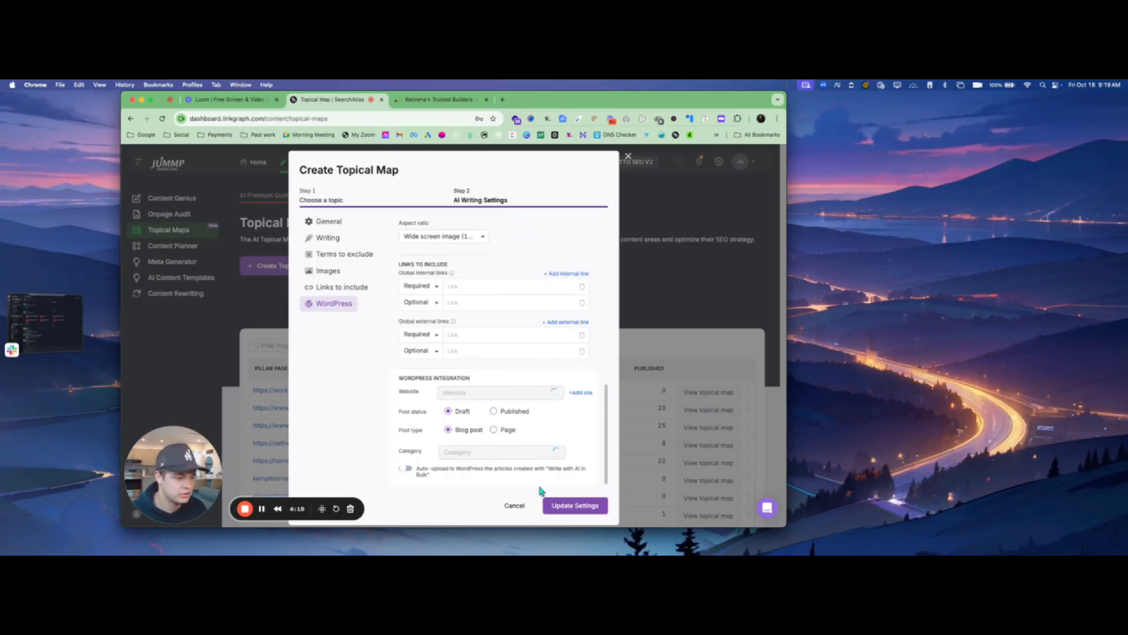
Save the AI writing settings, open the Custom Homes Kelowna topical map and dismiss the WordPress plugin notice
{"action": "left_click", "coordinate": [569, 507]}
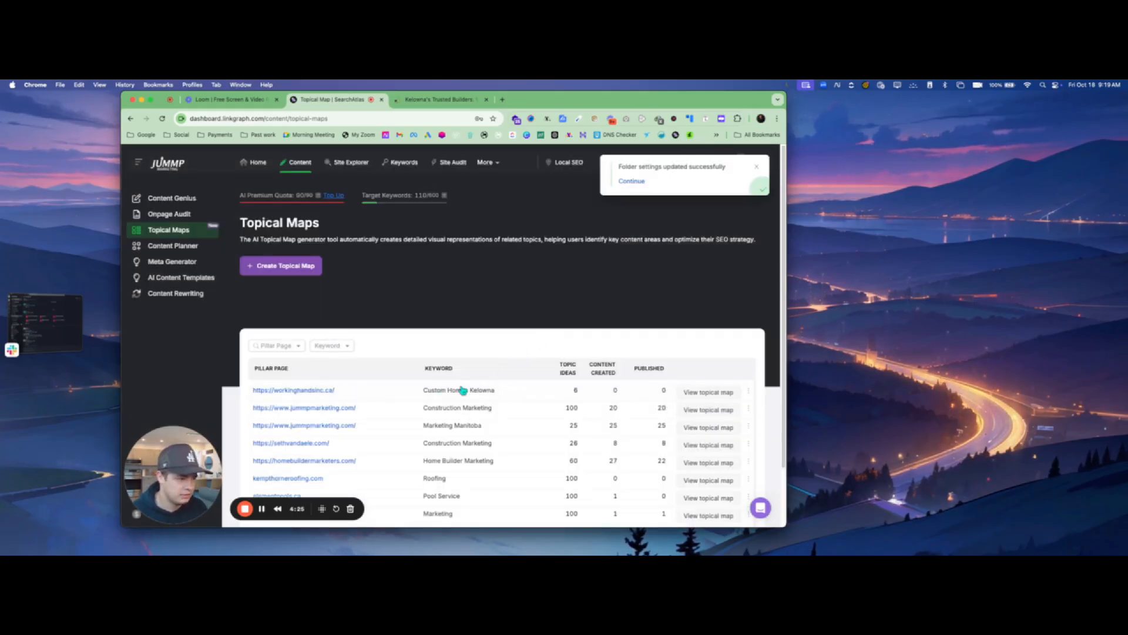
{"action": "left_click", "coordinate": [724, 394]}
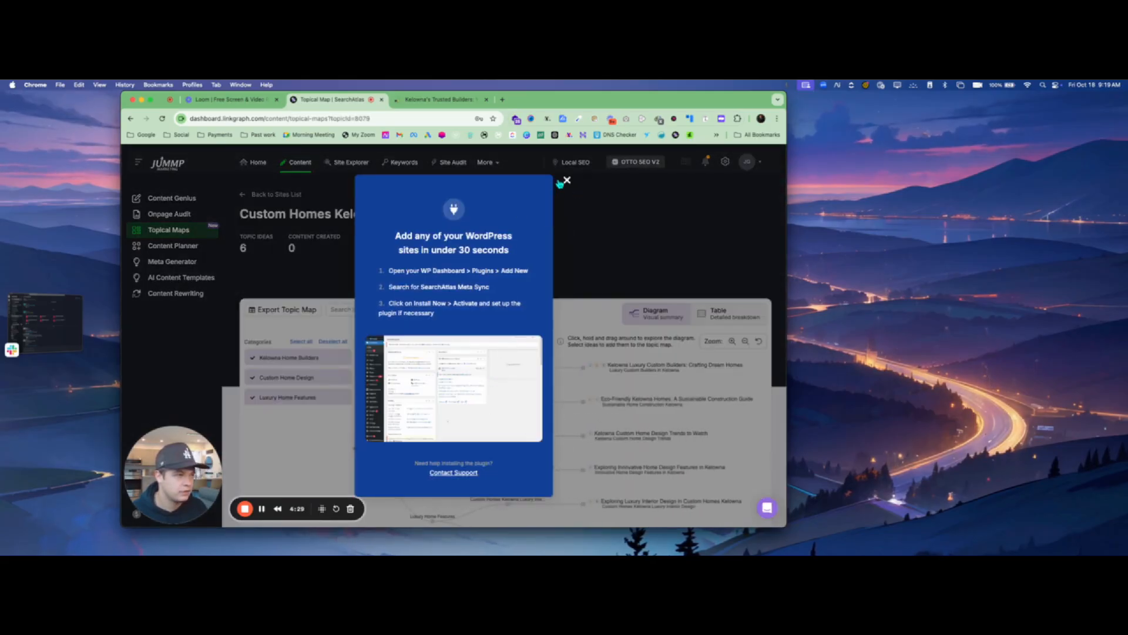
{"action": "left_click", "coordinate": [566, 181]}
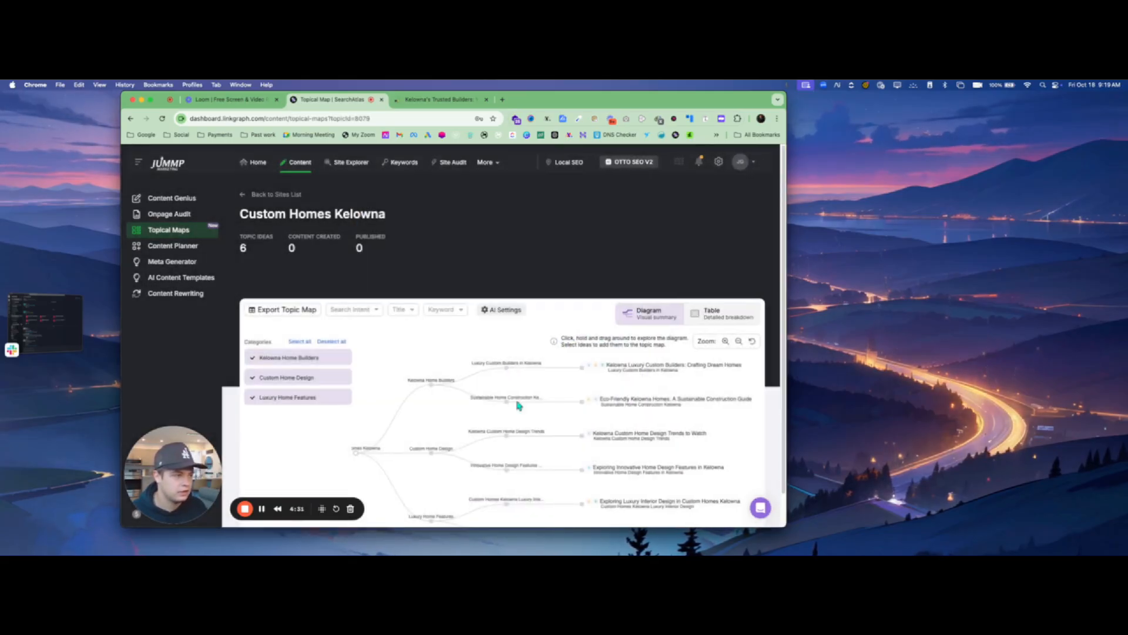
Look over the topical map diagram and switch it to the table breakdown of topic ideas
{"action": "scroll", "coordinate": [519, 406], "scroll_direction": "down", "scroll_amount": 2}
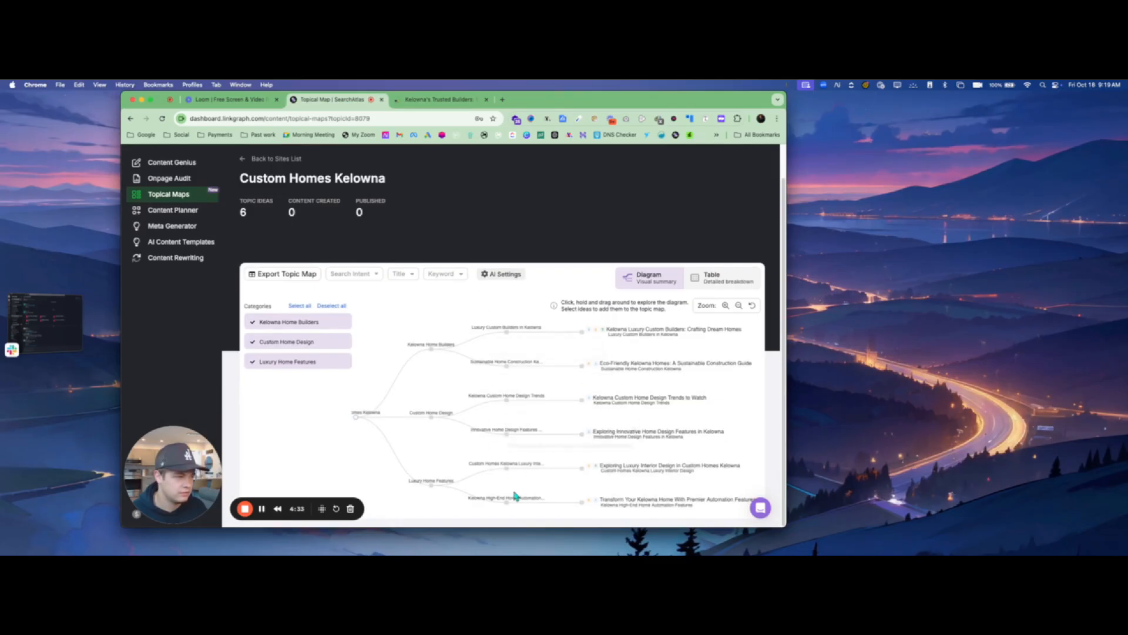
{"action": "left_click", "coordinate": [712, 281]}
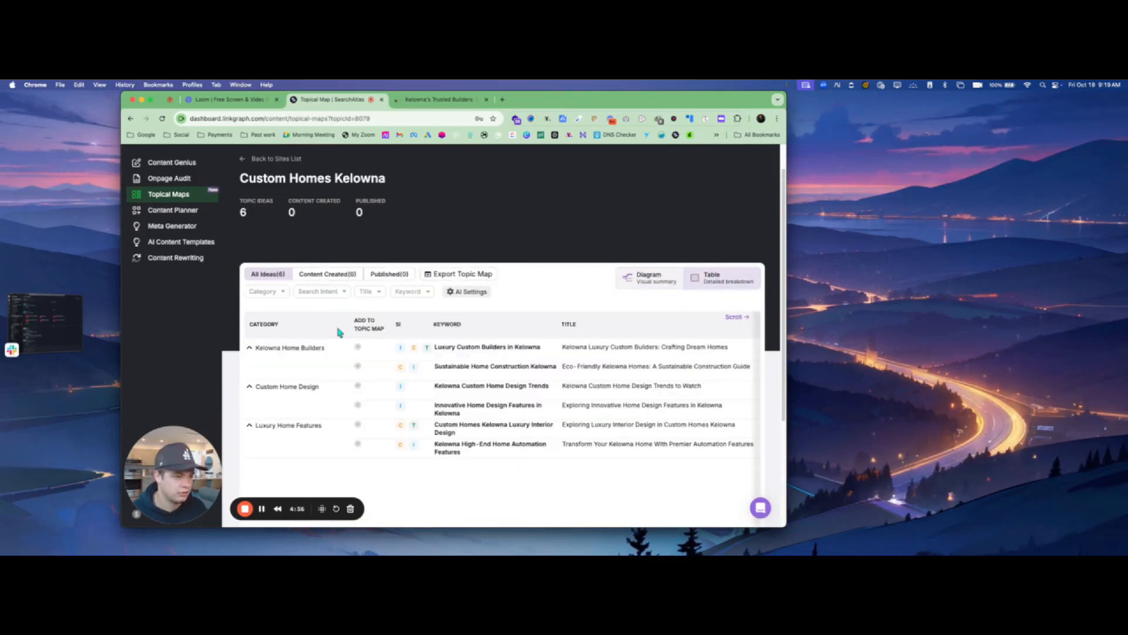
{"action": "left_click", "coordinate": [252, 348]}
{"action": "left_click", "coordinate": [252, 348]}
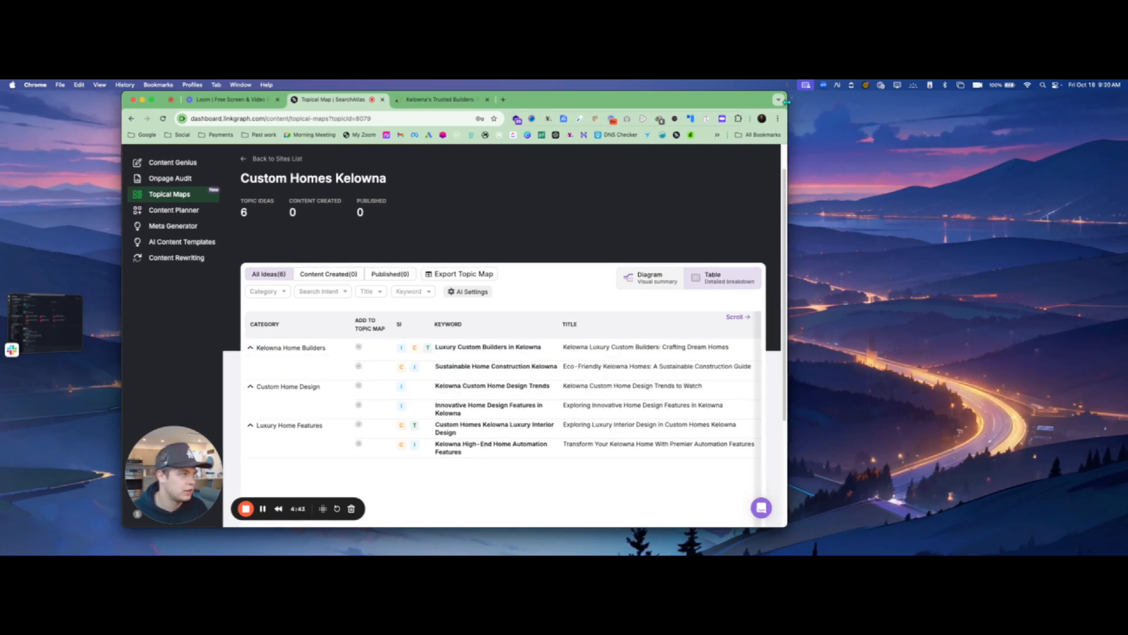
Widen the browser window to reveal the row actions and generate content for "Kelowna Luxury Custom Builders: Crafting Dream Homes"
{"action": "left_click_drag", "start_coordinate": [787, 101], "coordinate": [1081, 101]}
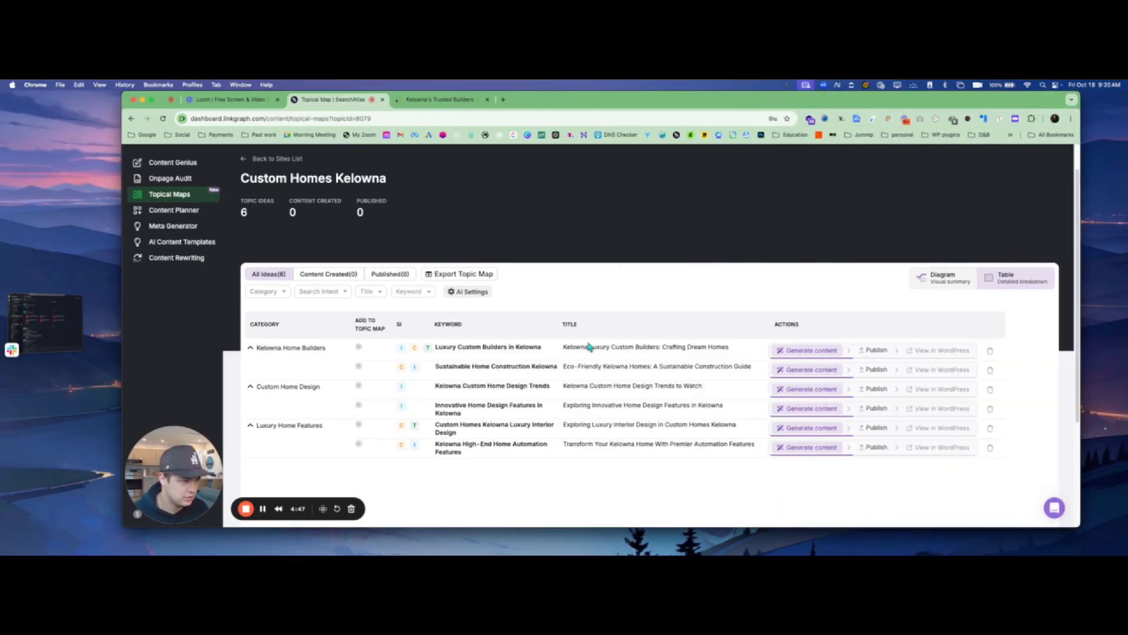
{"action": "left_click", "coordinate": [798, 352]}
{"action": "left_click", "coordinate": [814, 368]}
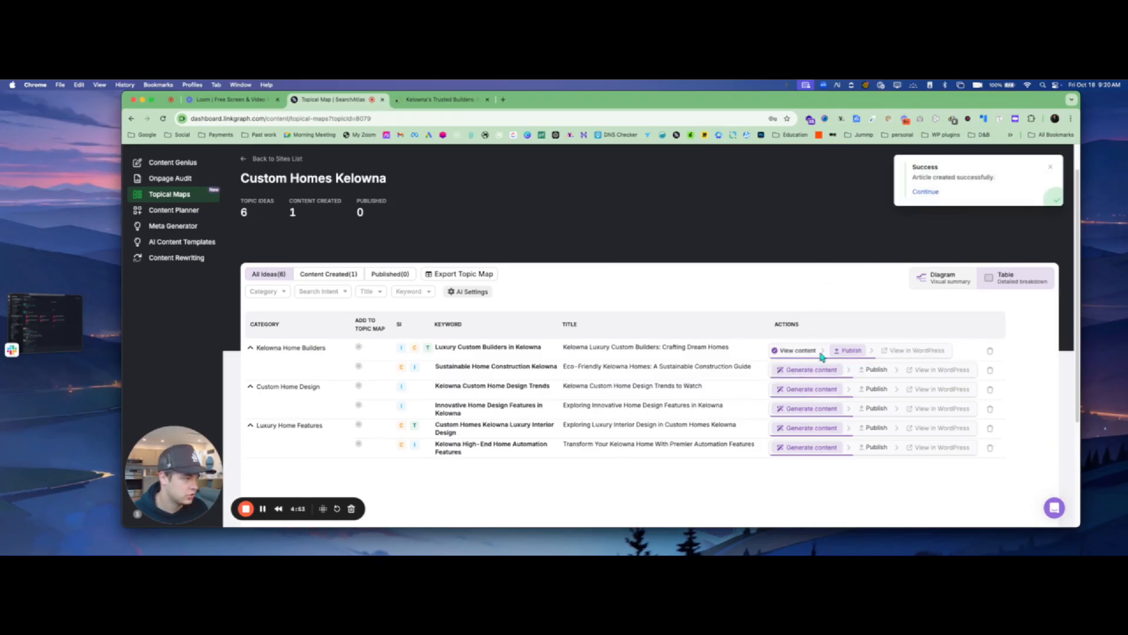
Open the generated Kelowna luxury custom builders article and read its opening sections through the construction phase and builder selection
{"action": "left_click", "coordinate": [796, 352]}
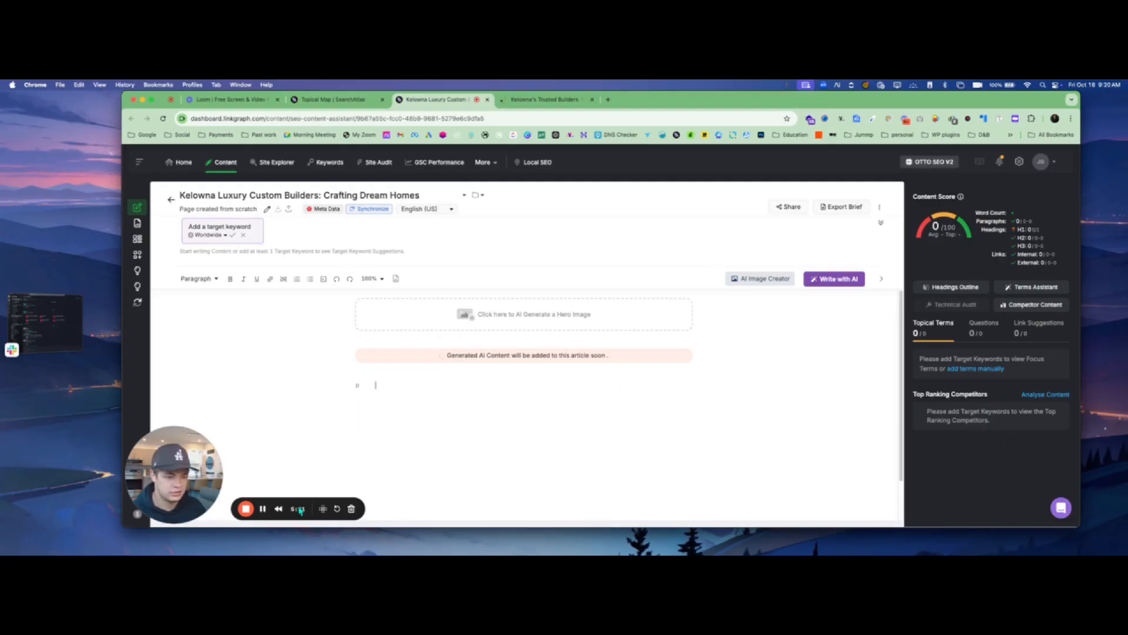
{"action": "left_click", "coordinate": [264, 509]}
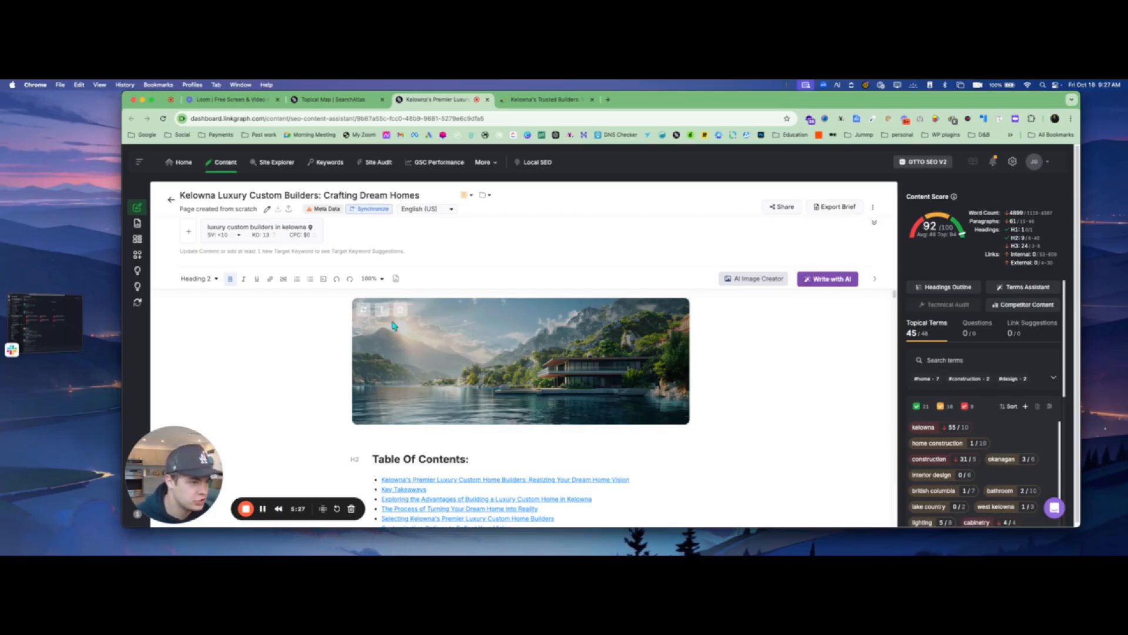
{"action": "scroll", "coordinate": [545, 368], "scroll_direction": "down", "scroll_amount": 10}
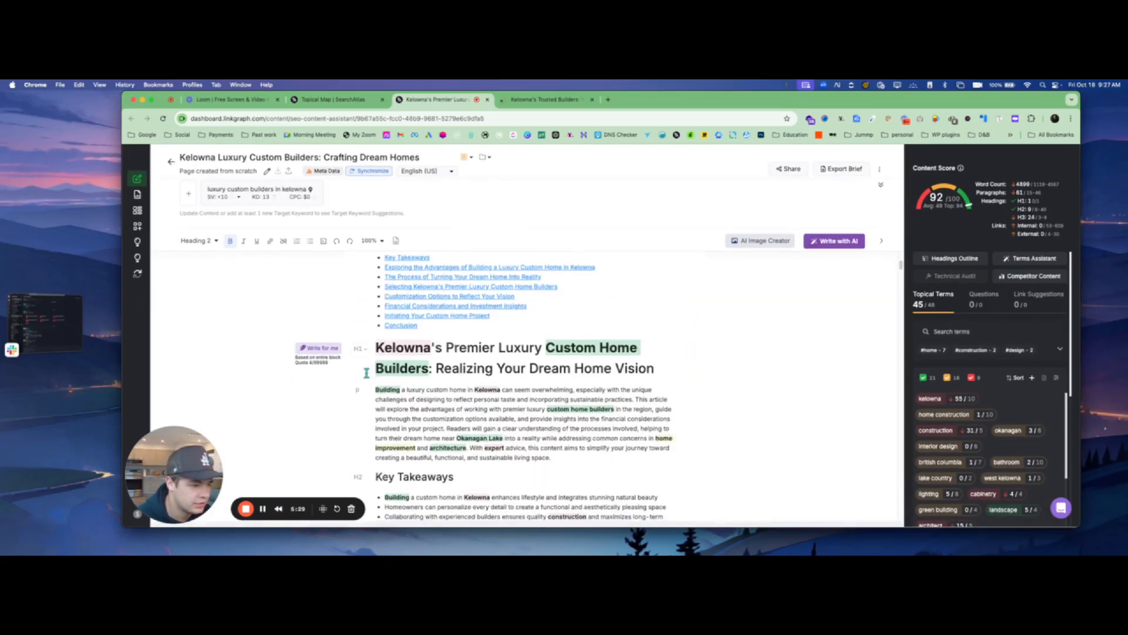
{"action": "scroll", "coordinate": [382, 343], "scroll_direction": "down", "scroll_amount": 5}
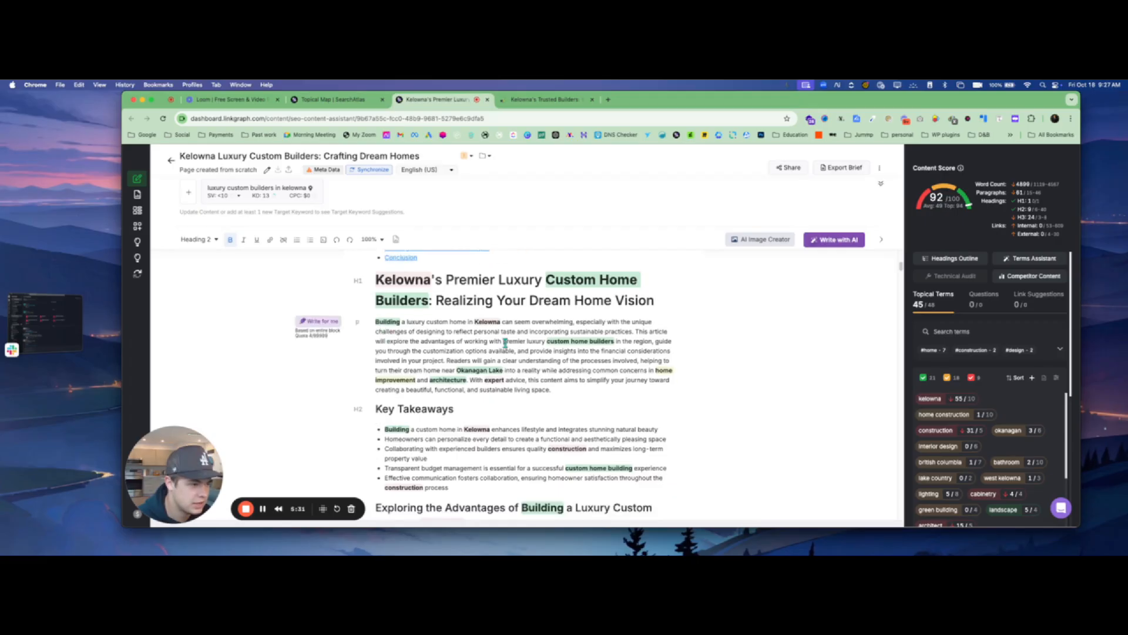
{"action": "scroll", "coordinate": [416, 340], "scroll_direction": "down", "scroll_amount": 5}
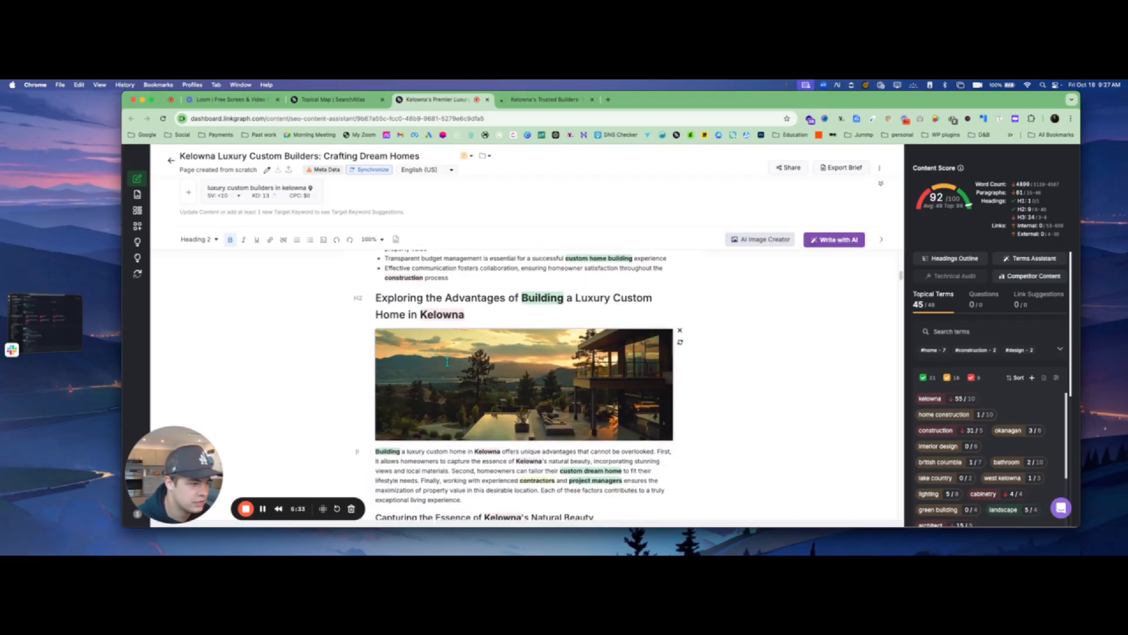
{"action": "scroll", "coordinate": [618, 369], "scroll_direction": "down", "scroll_amount": 10}
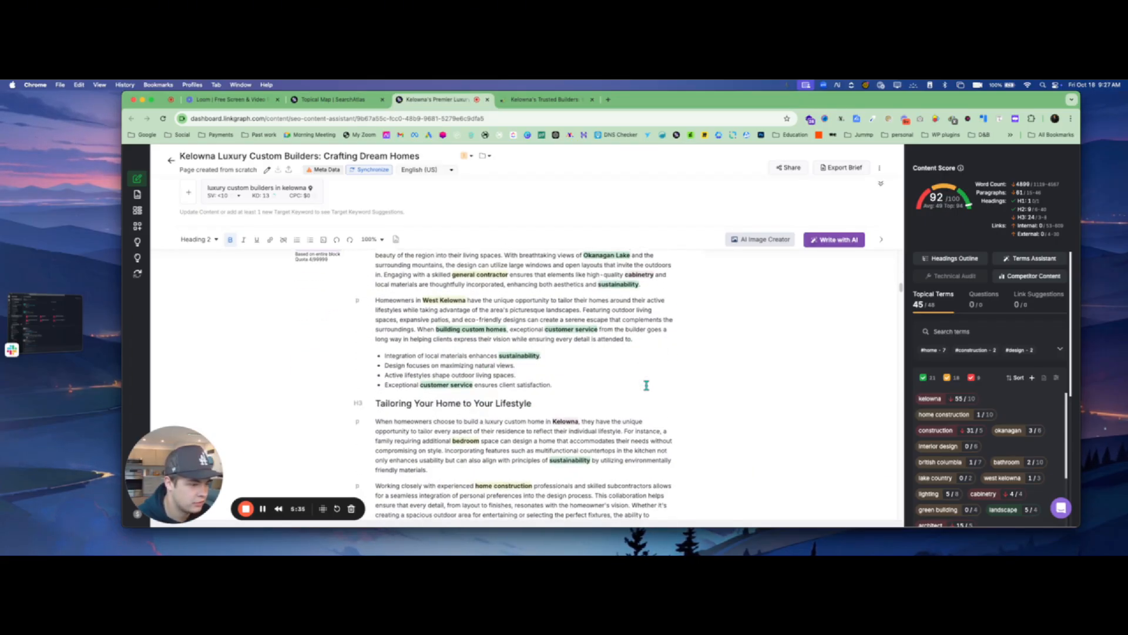
{"action": "scroll", "coordinate": [646, 385], "scroll_direction": "down", "scroll_amount": 10}
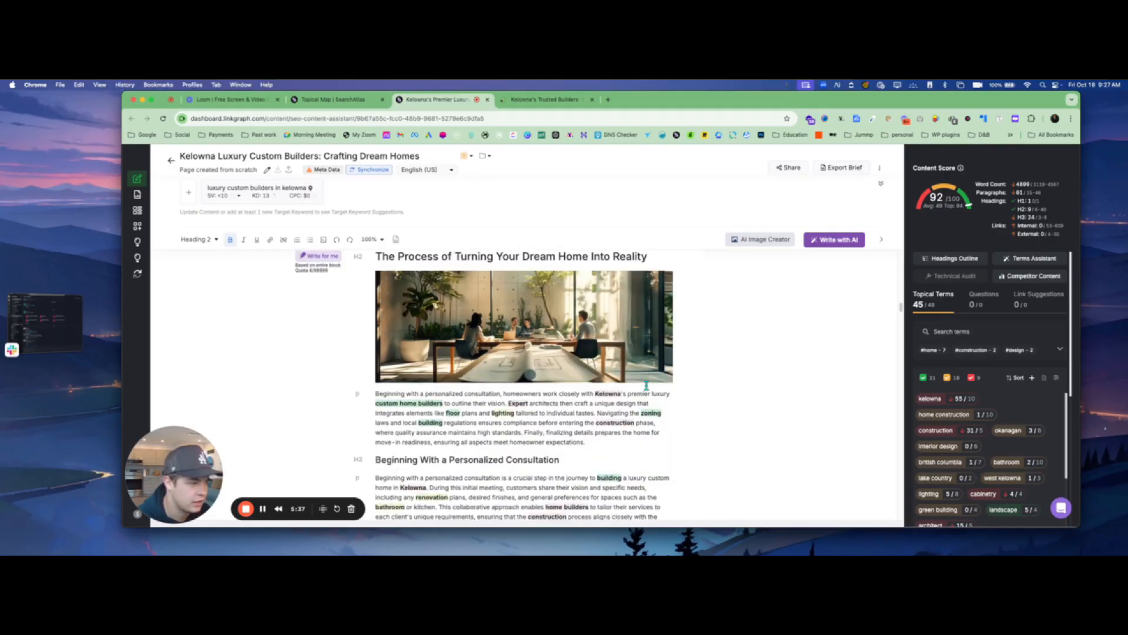
{"action": "scroll", "coordinate": [646, 385], "scroll_direction": "down", "scroll_amount": 10}
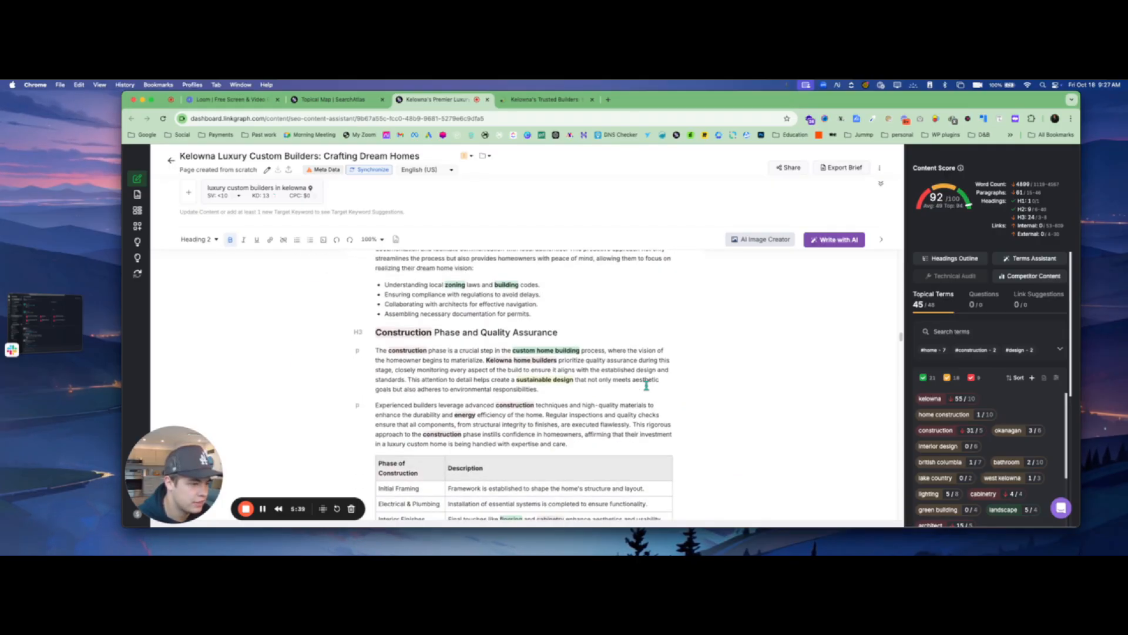
{"action": "scroll", "coordinate": [646, 385], "scroll_direction": "down", "scroll_amount": 8}
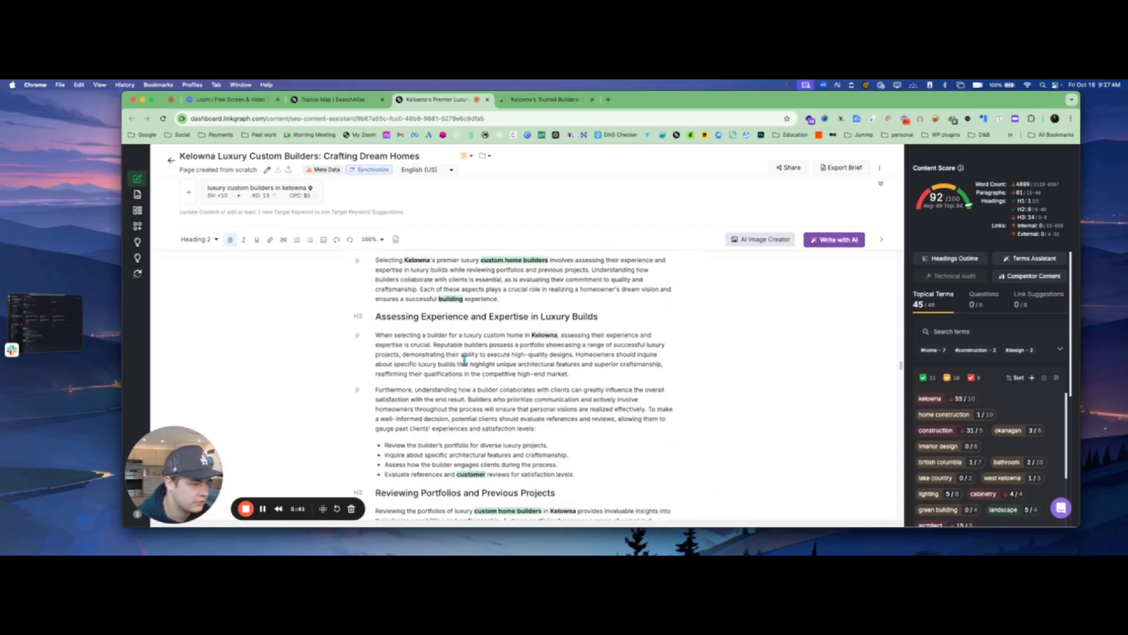
Read the article's customization, financial considerations, project initiation and conclusion sections, and return to its hero image
{"action": "scroll", "coordinate": [464, 360], "scroll_direction": "down", "scroll_amount": 3}
{"action": "scroll", "coordinate": [464, 360], "scroll_direction": "down", "scroll_amount": 5}
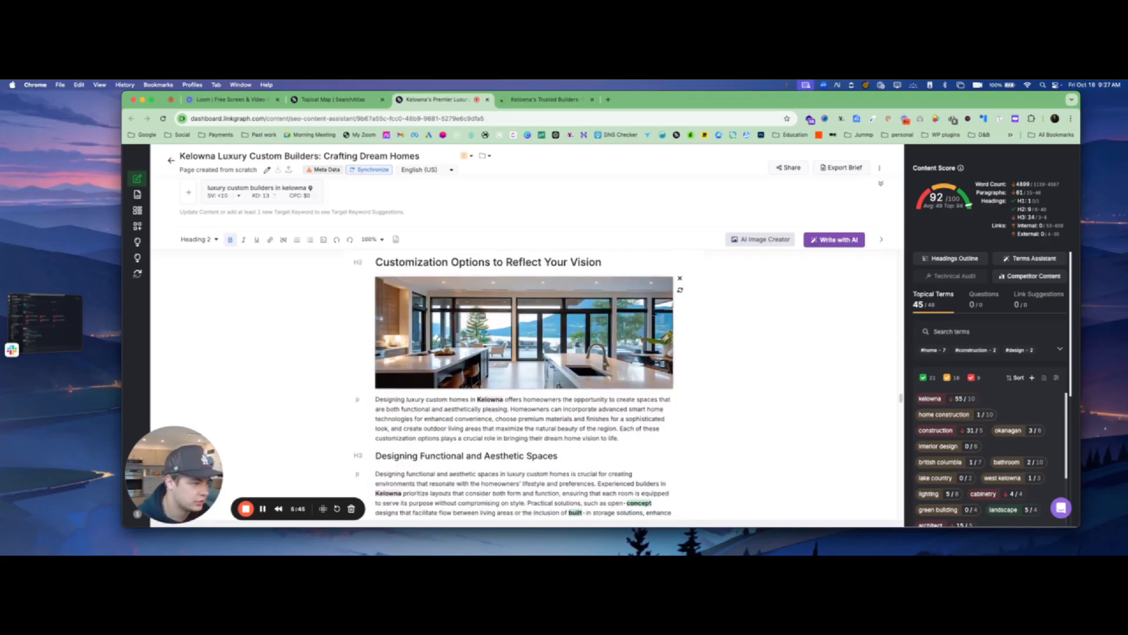
{"action": "scroll", "coordinate": [479, 337], "scroll_direction": "down", "scroll_amount": 3}
{"action": "scroll", "coordinate": [479, 337], "scroll_direction": "up", "scroll_amount": 4}
{"action": "scroll", "coordinate": [479, 337], "scroll_direction": "down", "scroll_amount": 5}
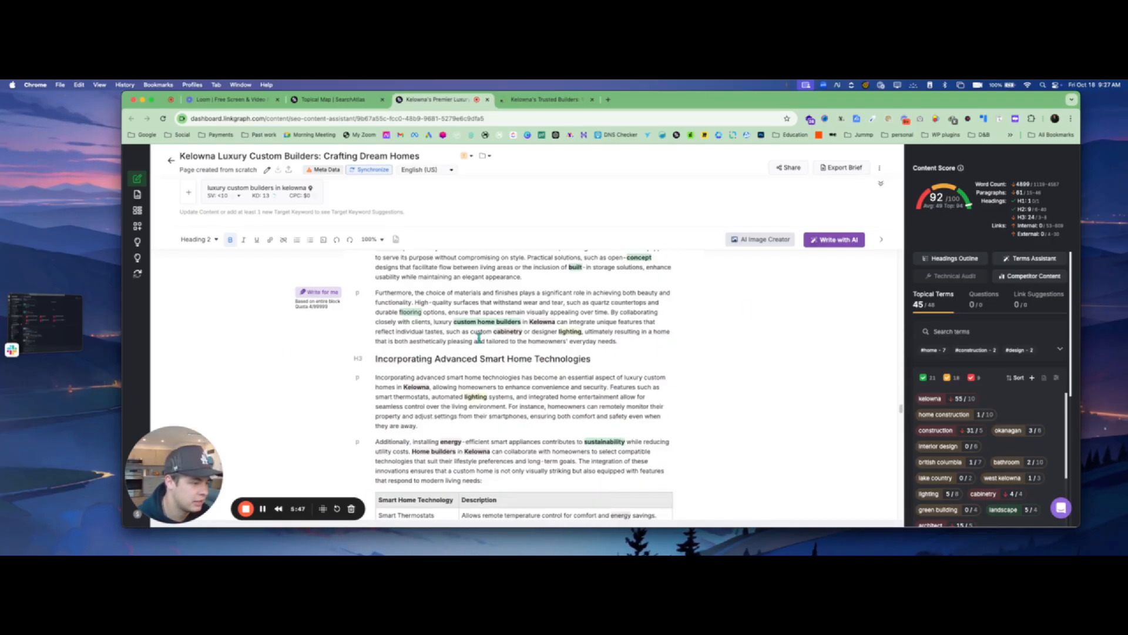
{"action": "scroll", "coordinate": [479, 336], "scroll_direction": "down", "scroll_amount": 15}
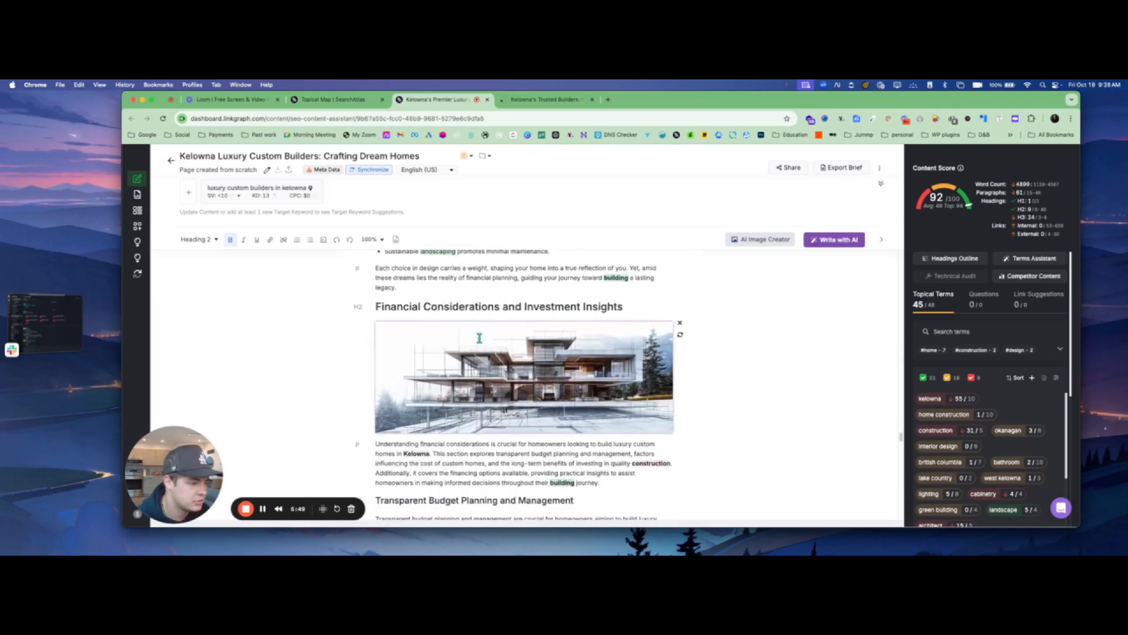
{"action": "scroll", "coordinate": [509, 436], "scroll_direction": "down", "scroll_amount": 12}
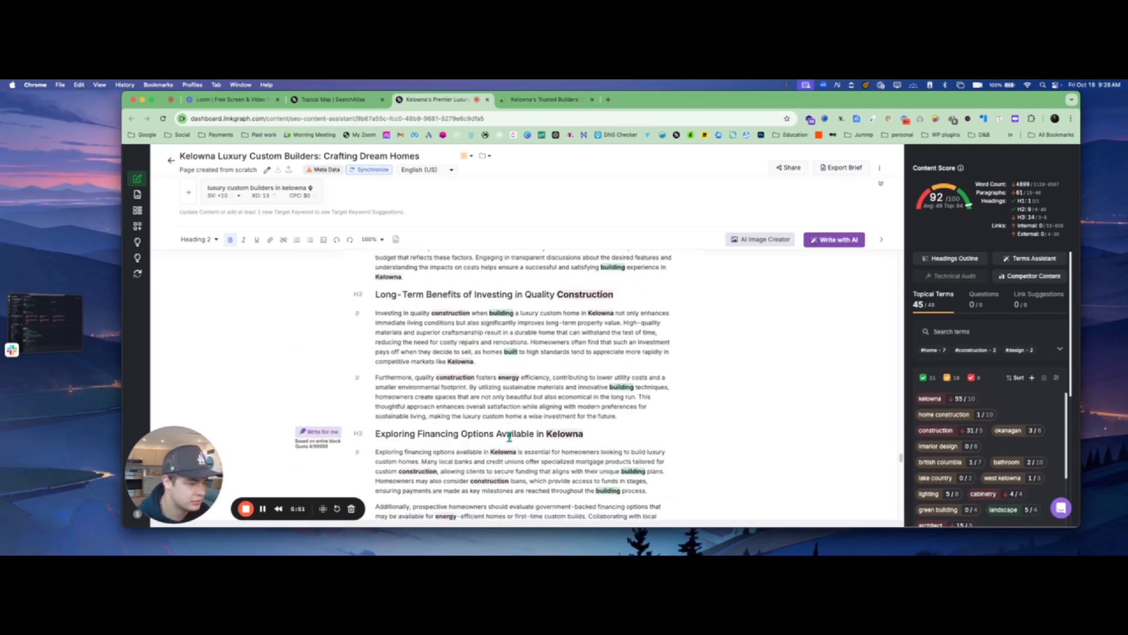
{"action": "scroll", "coordinate": [632, 433], "scroll_direction": "down", "scroll_amount": 10}
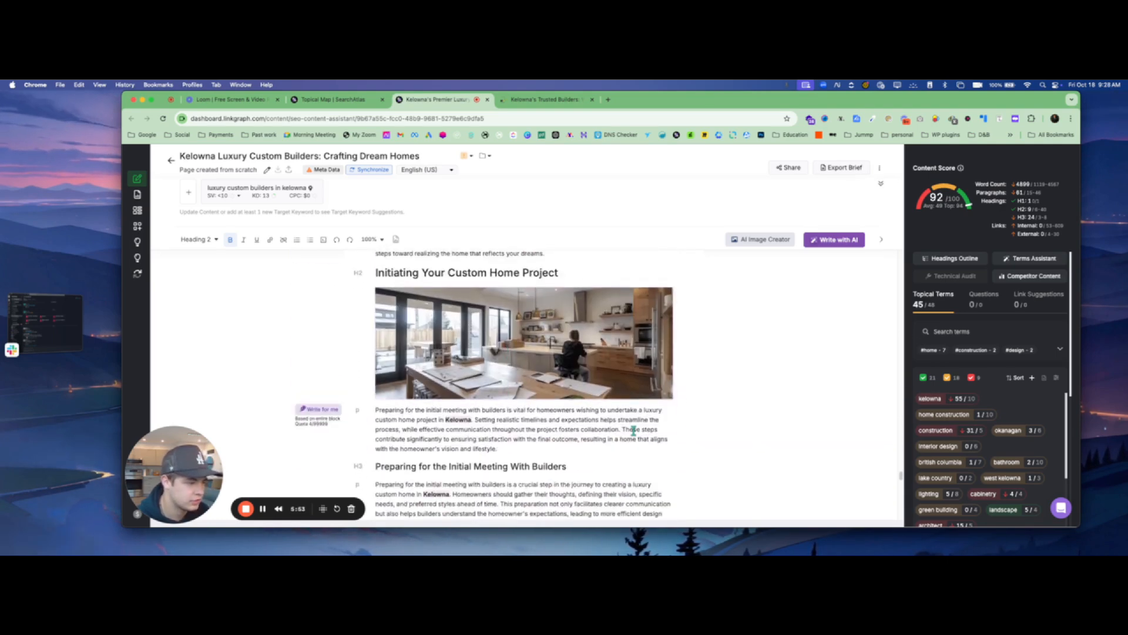
{"action": "scroll", "coordinate": [632, 430], "scroll_direction": "down", "scroll_amount": 10}
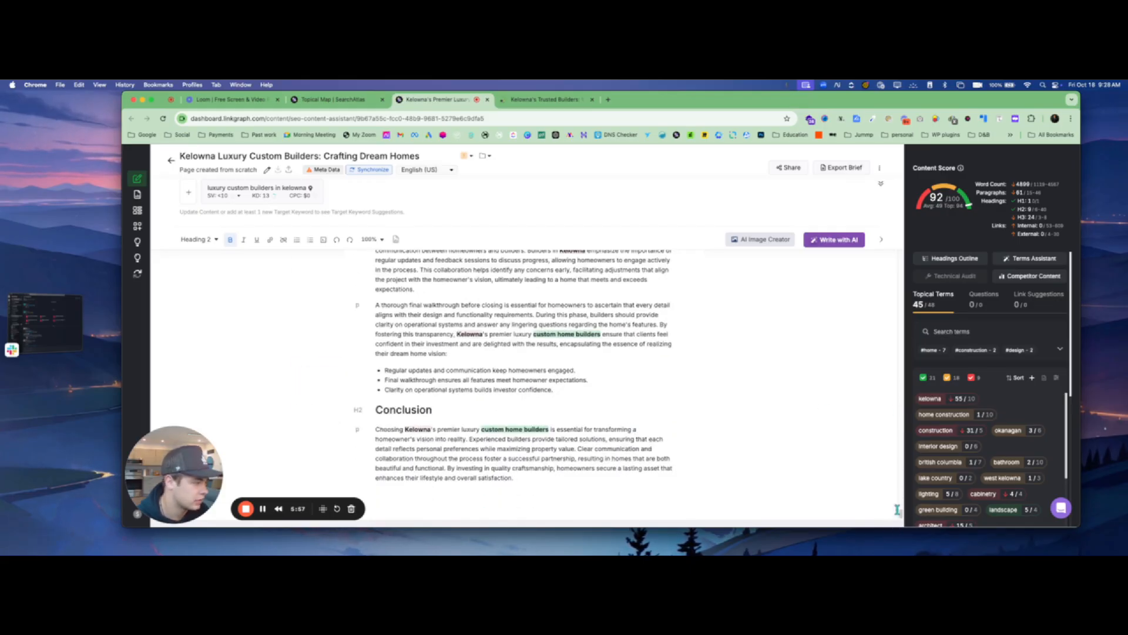
{"action": "scroll", "coordinate": [558, 353], "scroll_direction": "up", "scroll_amount": 20}
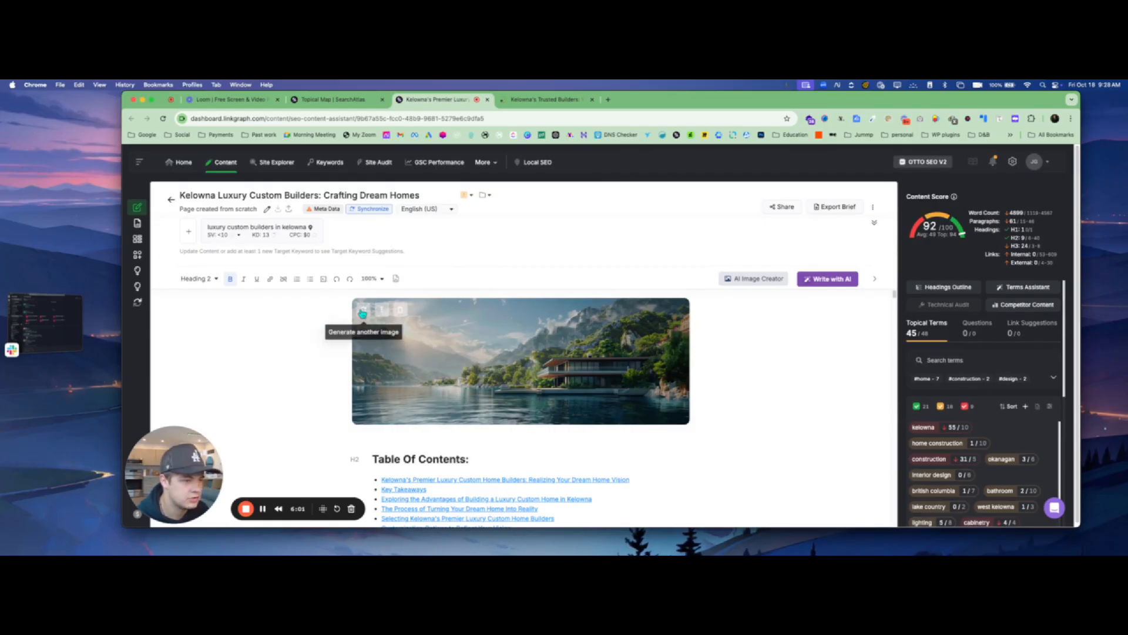
Request another AI-generated hero image and meanwhile review the content score, link metrics and topical terms list
{"action": "left_click", "coordinate": [367, 312]}
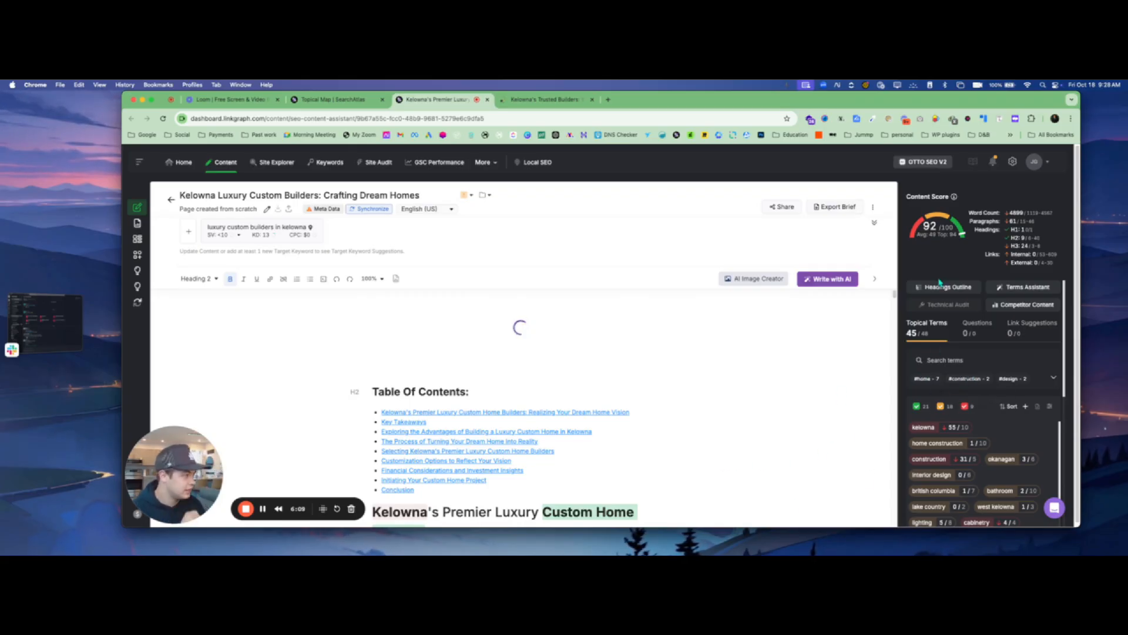
{"action": "mouse_move", "coordinate": [955, 202]}
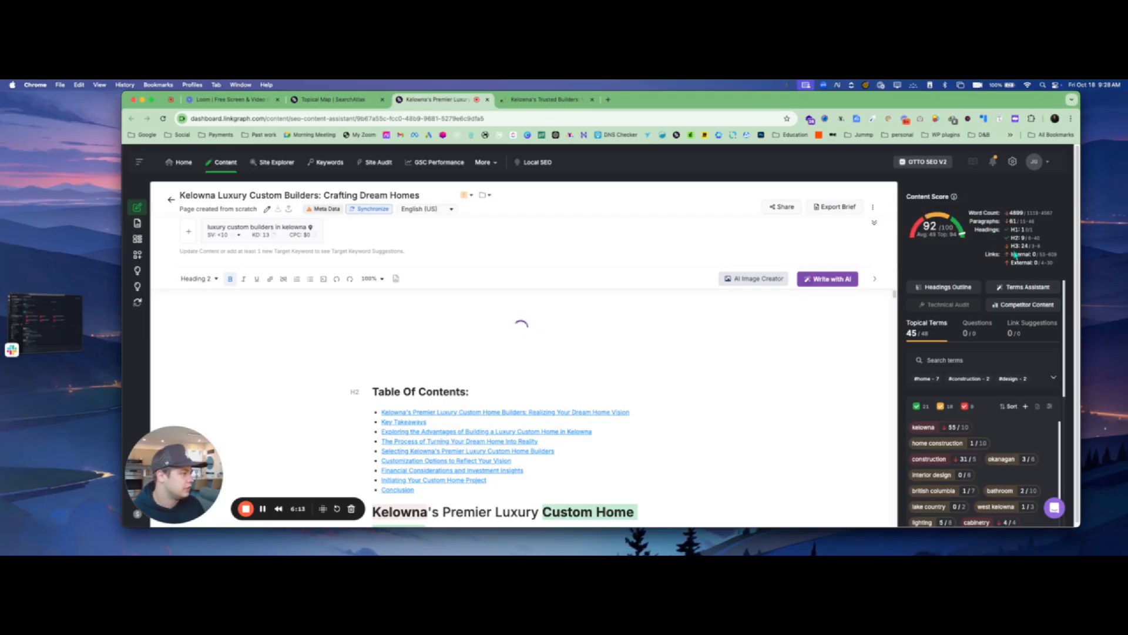
{"action": "mouse_move", "coordinate": [1015, 256]}
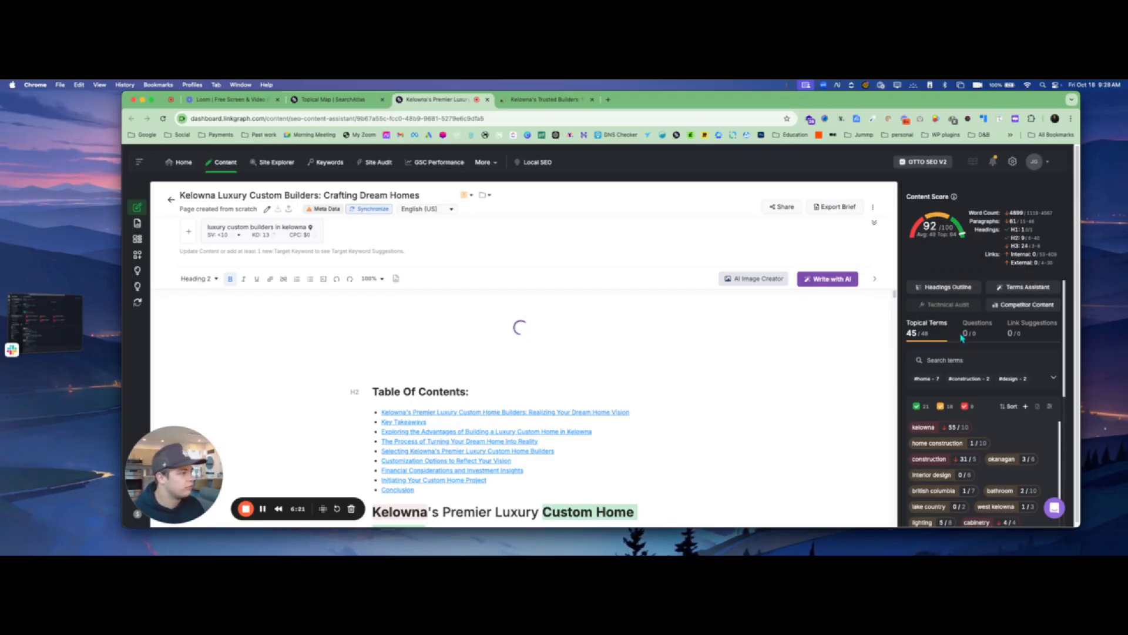
{"action": "scroll", "coordinate": [946, 356], "scroll_direction": "down", "scroll_amount": 2}
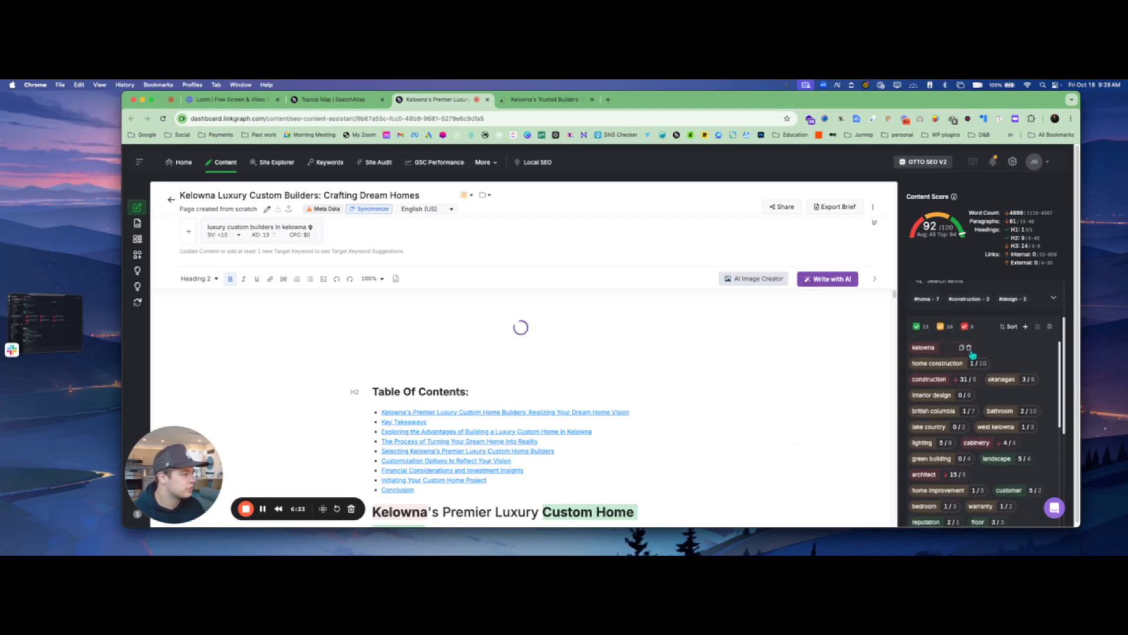
{"action": "mouse_move", "coordinate": [949, 357]}
{"action": "scroll", "coordinate": [1029, 352], "scroll_direction": "down", "scroll_amount": 2}
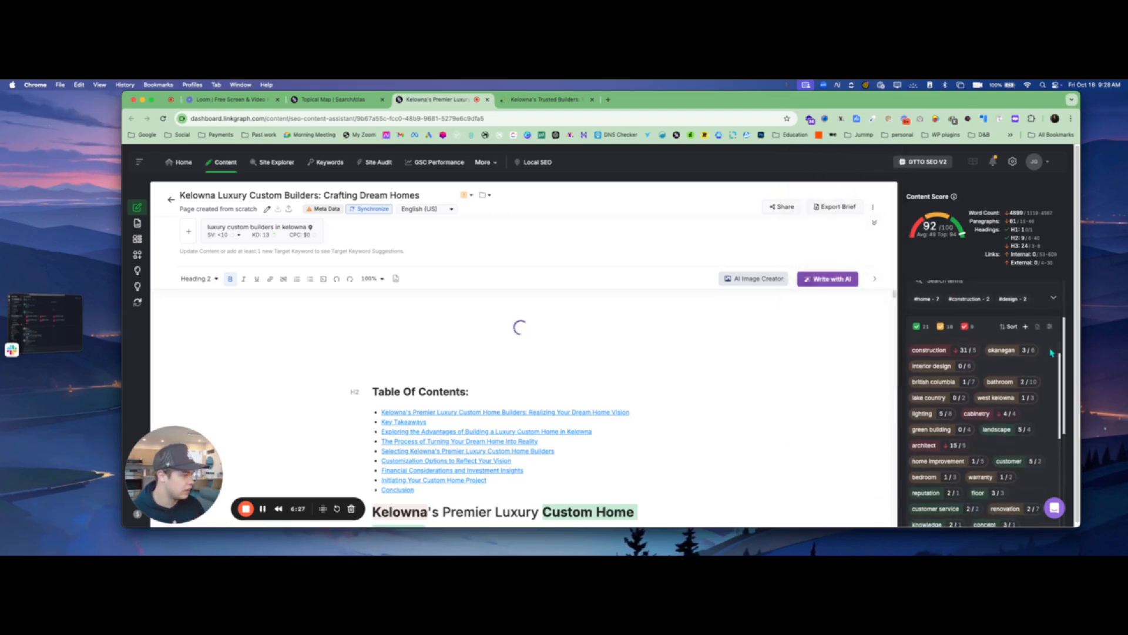
{"action": "scroll", "coordinate": [1046, 356], "scroll_direction": "down", "scroll_amount": 4}
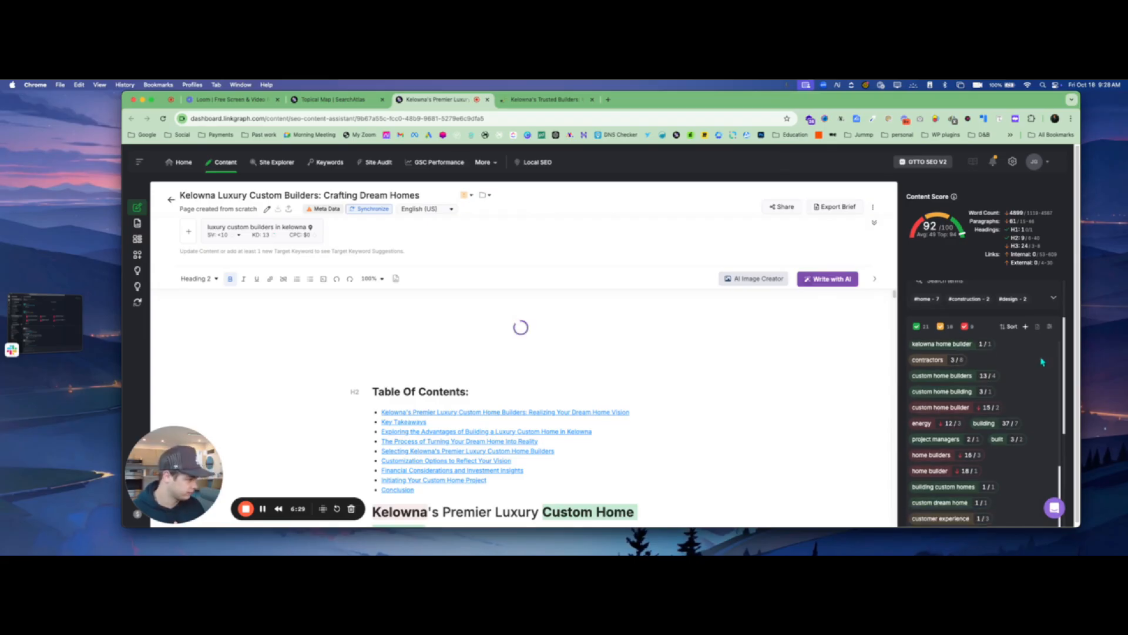
{"action": "scroll", "coordinate": [1042, 362], "scroll_direction": "down", "scroll_amount": 1}
{"action": "scroll", "coordinate": [1020, 367], "scroll_direction": "up", "scroll_amount": 5}
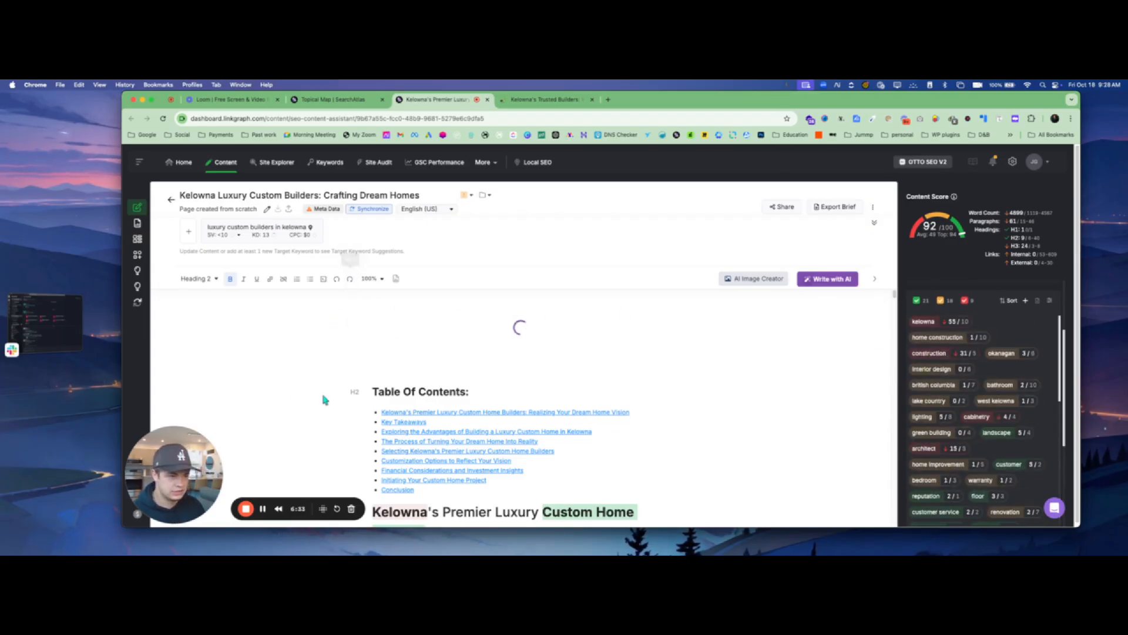
{"action": "left_click", "coordinate": [265, 510]}
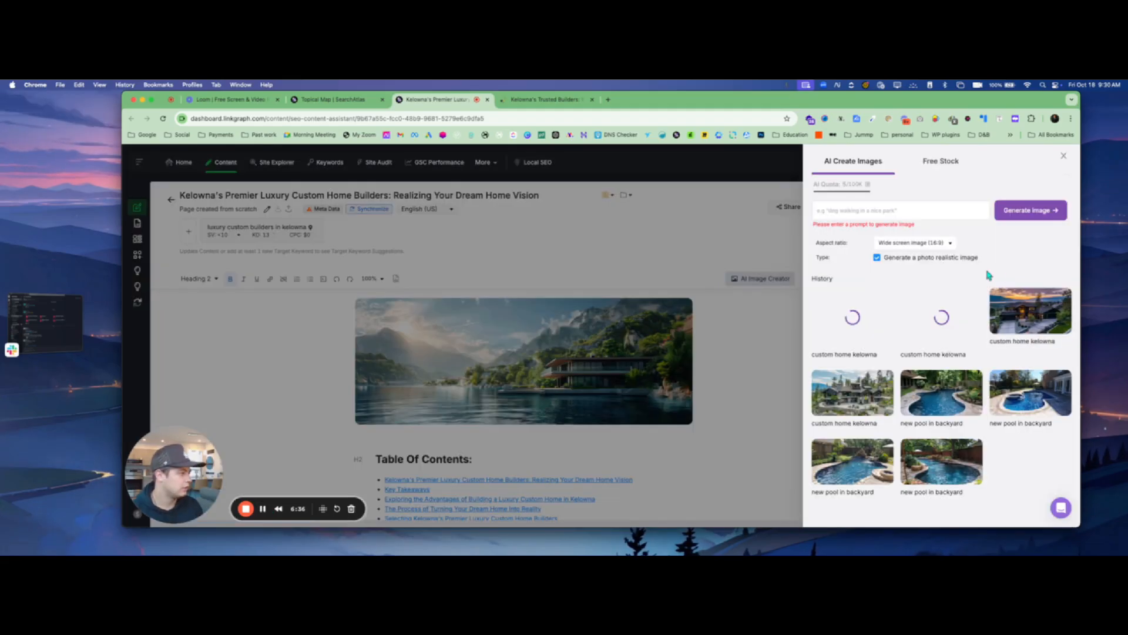
Set the sunset "custom home kelowna" image from the AI image history as the article's hero image and check the article's opening
{"action": "mouse_move", "coordinate": [1012, 303]}
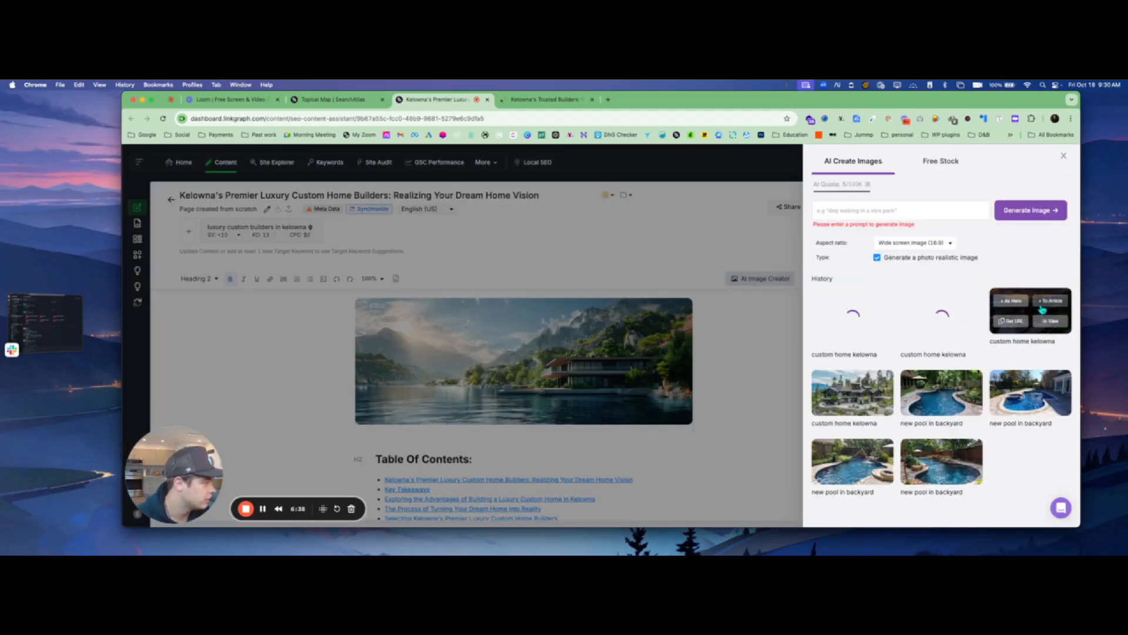
{"action": "left_click", "coordinate": [1012, 300]}
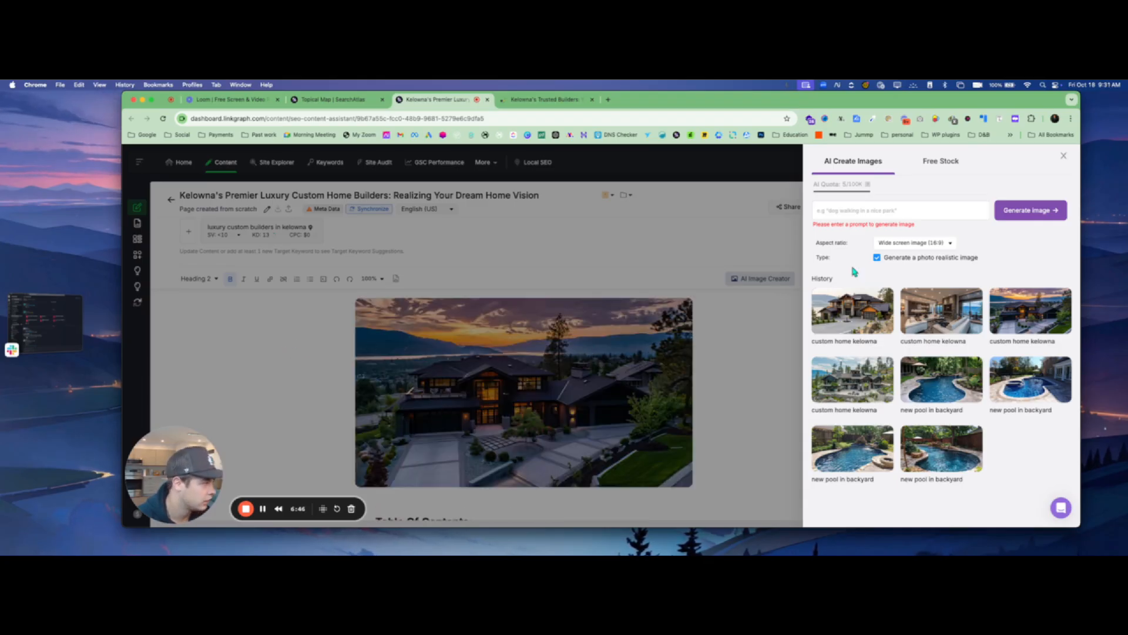
{"action": "left_click", "coordinate": [1064, 157]}
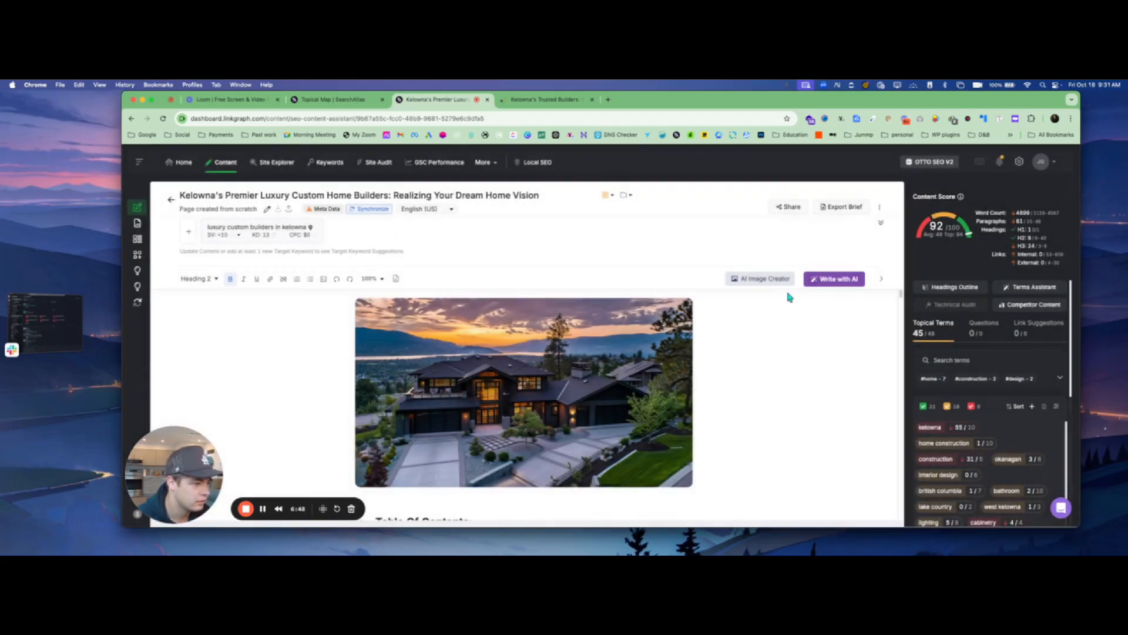
{"action": "scroll", "coordinate": [755, 375], "scroll_direction": "down", "scroll_amount": 4}
{"action": "scroll", "coordinate": [755, 375], "scroll_direction": "down", "scroll_amount": 10}
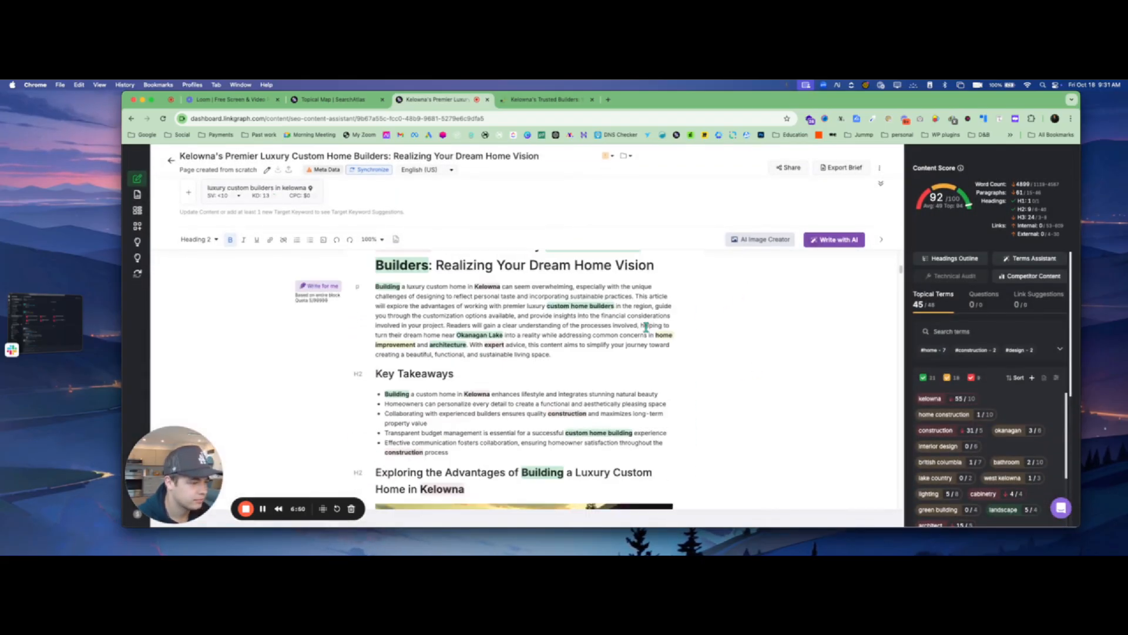
{"action": "scroll", "coordinate": [643, 356], "scroll_direction": "up", "scroll_amount": 6}
{"action": "scroll", "coordinate": [643, 356], "scroll_direction": "up", "scroll_amount": 15}
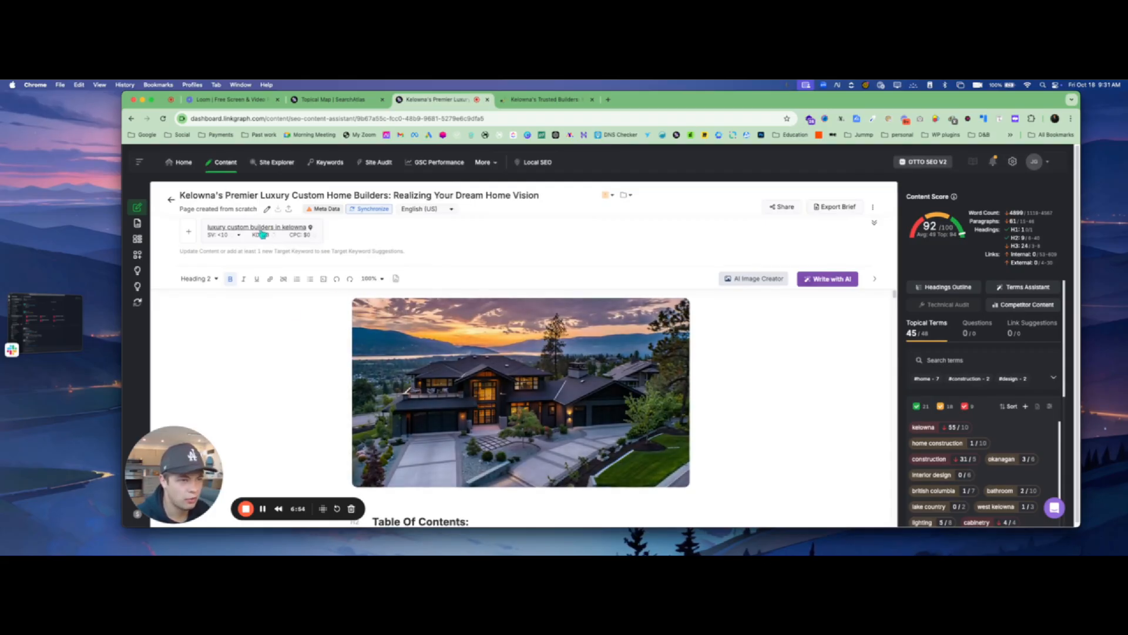
Open the article's WordPress synchronization settings and look through the connected websites for the Working Hands site
{"action": "left_click", "coordinate": [365, 213]}
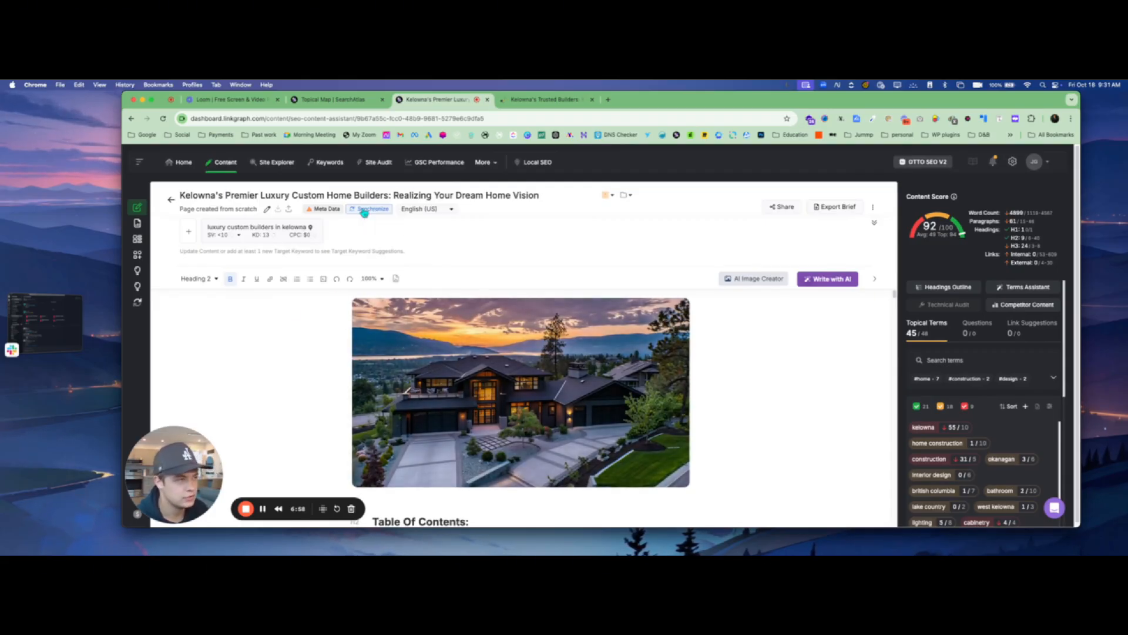
{"action": "left_click", "coordinate": [364, 211]}
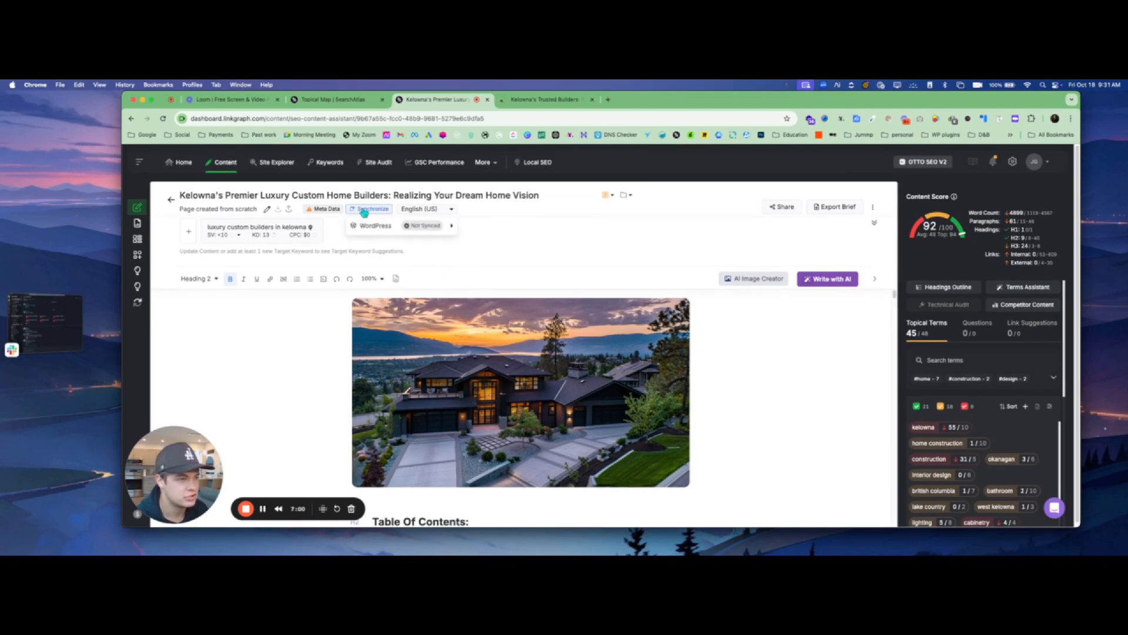
{"action": "left_click", "coordinate": [413, 228]}
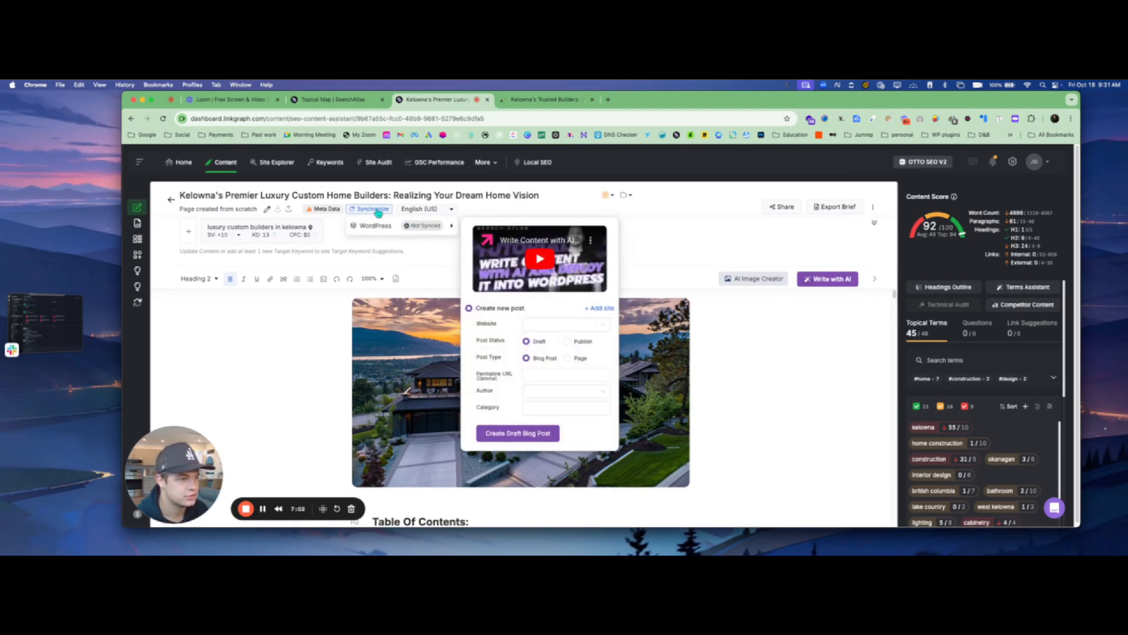
{"action": "left_click", "coordinate": [548, 326]}
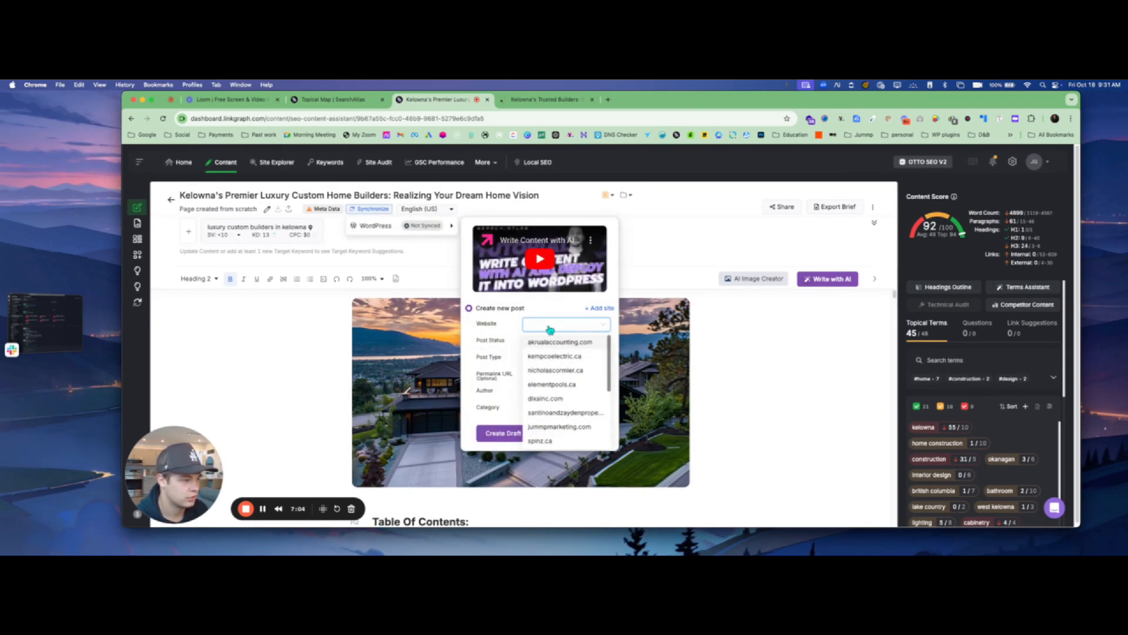
{"action": "scroll", "coordinate": [567, 418], "scroll_direction": "down", "scroll_amount": 3}
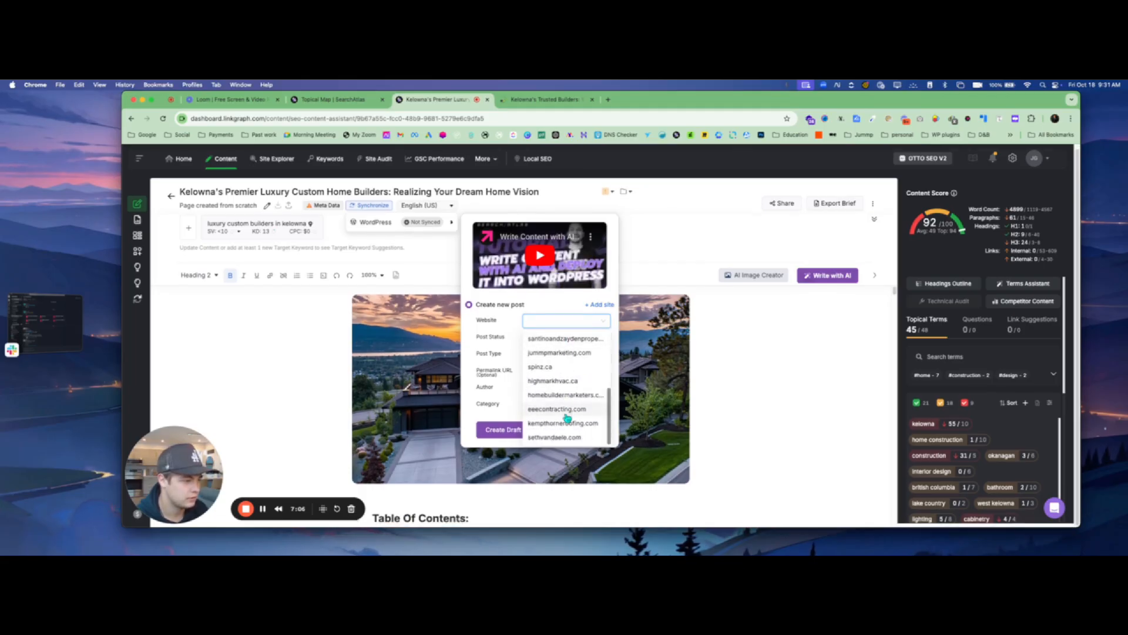
{"action": "scroll", "coordinate": [567, 417], "scroll_direction": "down", "scroll_amount": 2}
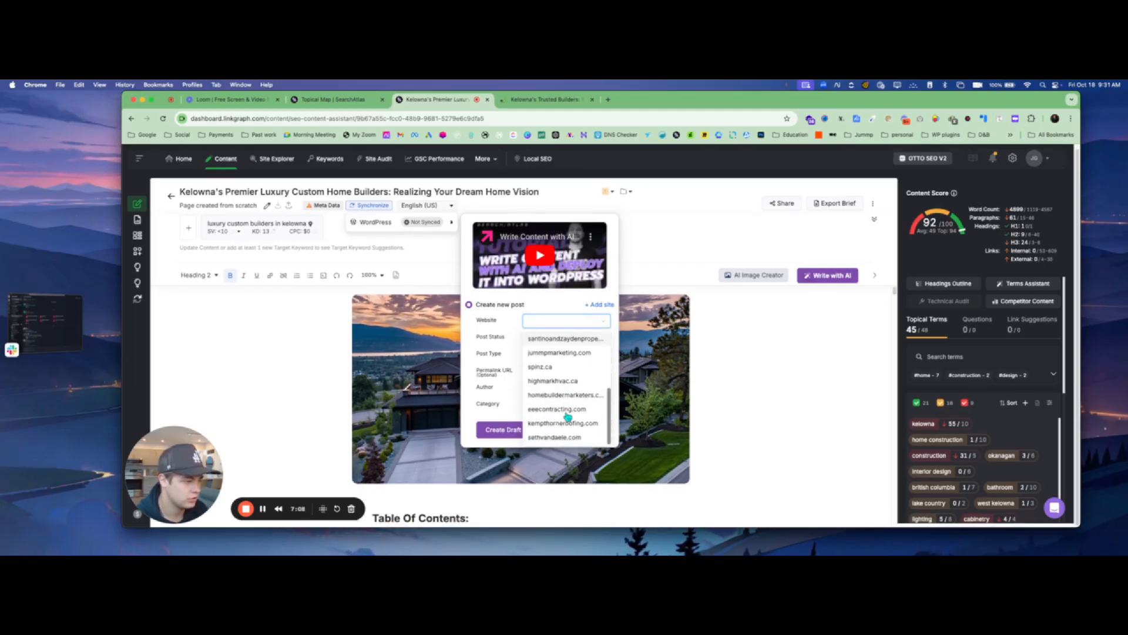
{"action": "scroll", "coordinate": [569, 419], "scroll_direction": "up", "scroll_amount": 2}
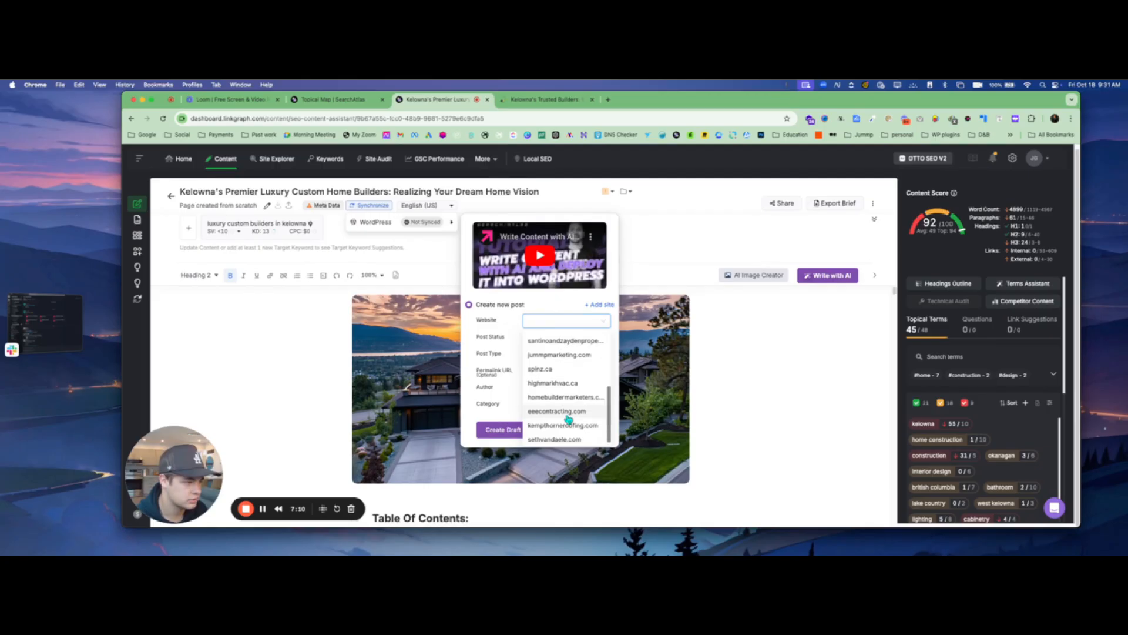
{"action": "scroll", "coordinate": [568, 419], "scroll_direction": "down", "scroll_amount": 2}
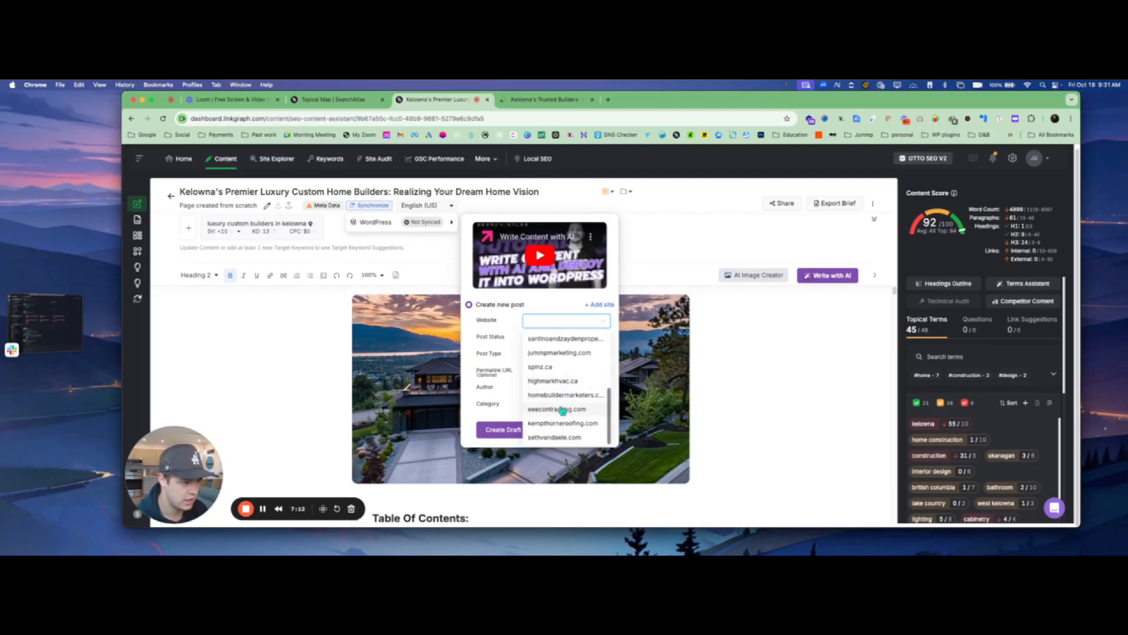
{"action": "left_click", "coordinate": [793, 357]}
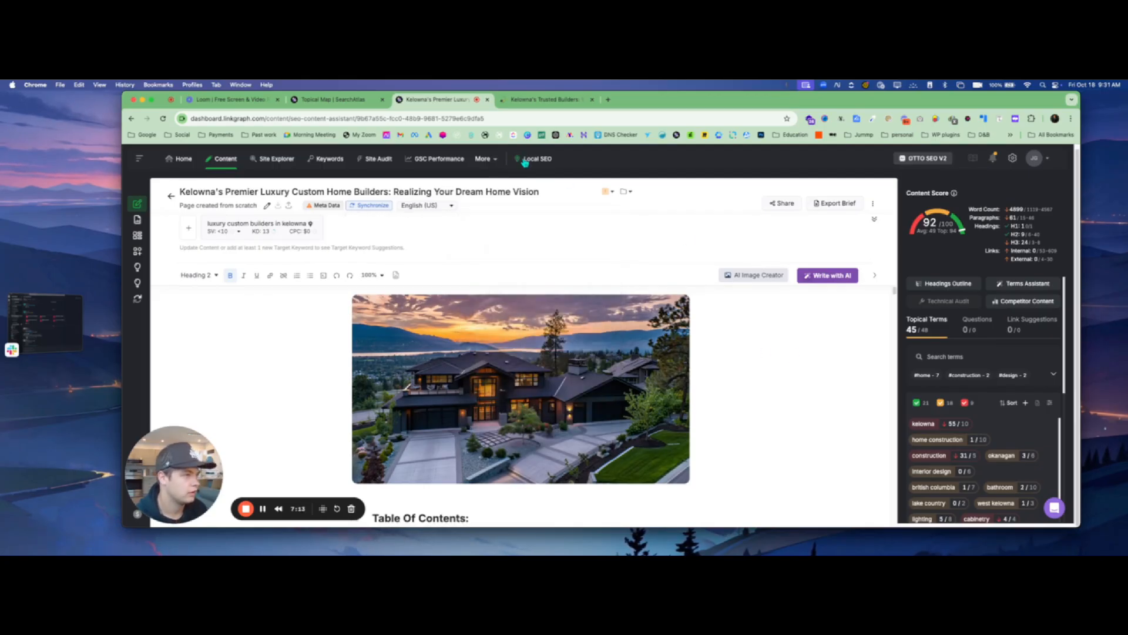
Open the Working Hands site's WordPress dashboard through the Hostinger panel and go to adding a new plugin
{"action": "left_click", "coordinate": [567, 101]}
{"action": "left_click", "coordinate": [352, 117]}
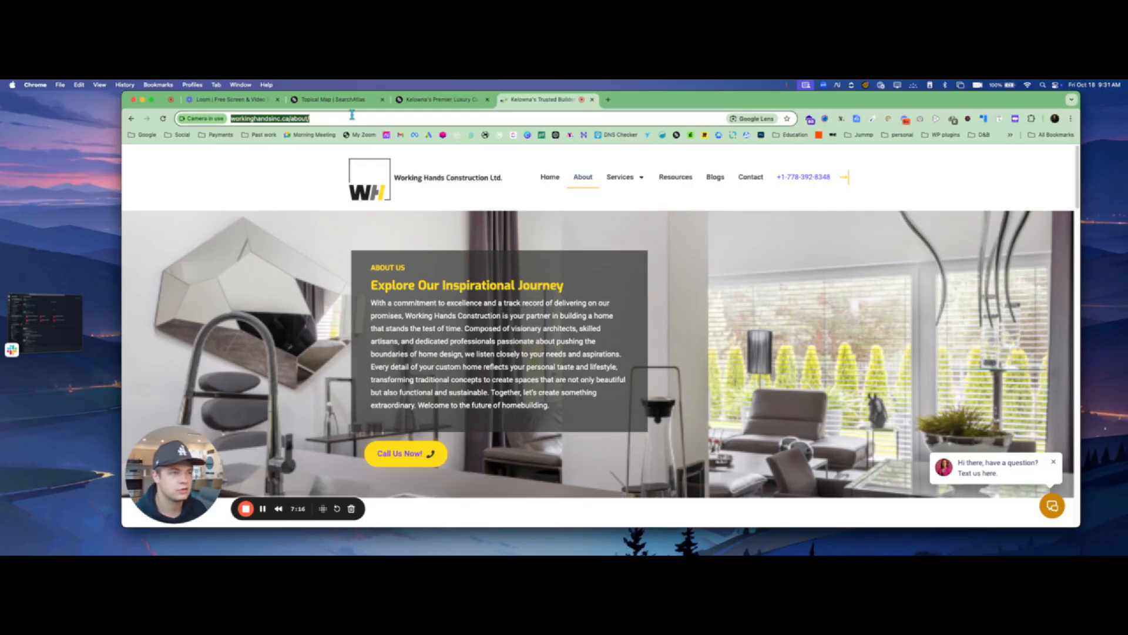
{"action": "left_click", "coordinate": [352, 115]}
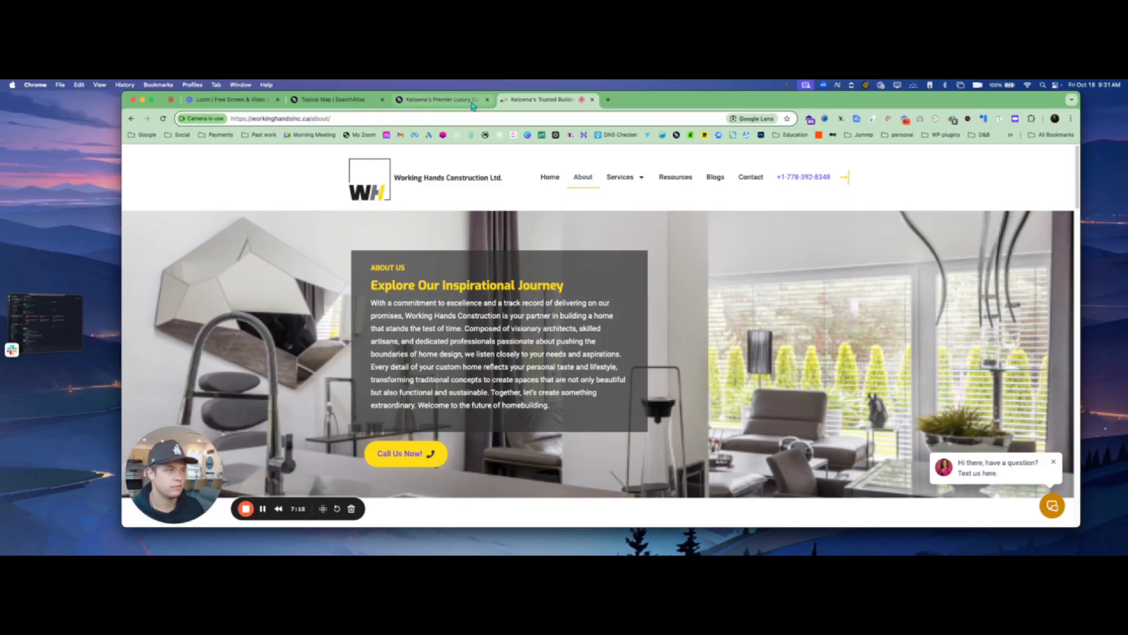
{"action": "left_click", "coordinate": [584, 137]}
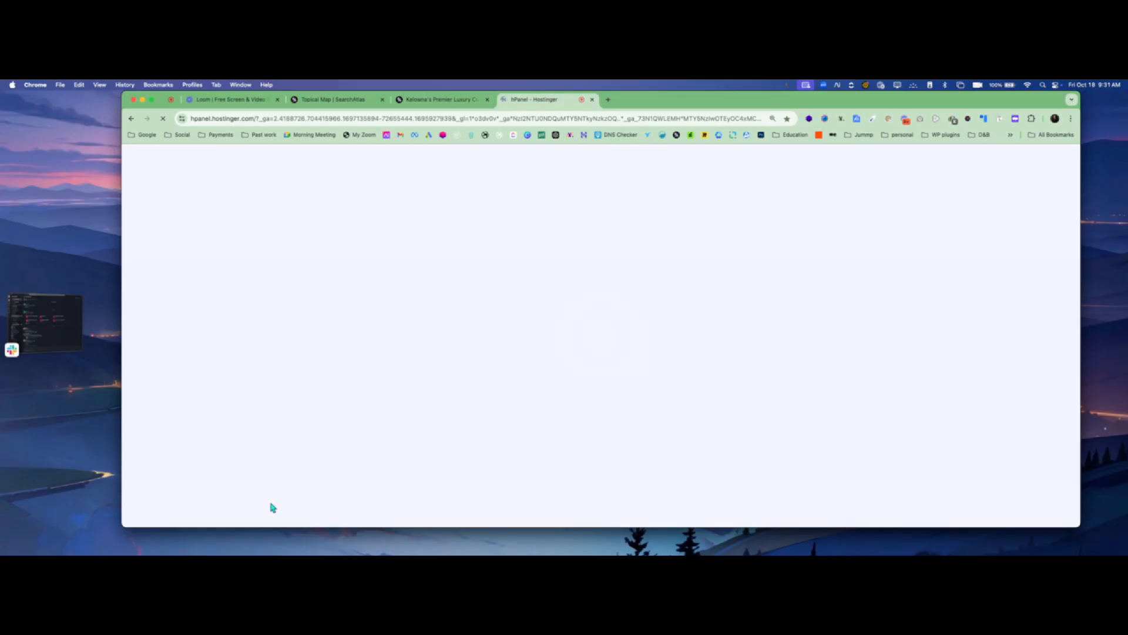
{"action": "scroll", "coordinate": [140, 333], "scroll_direction": "down", "scroll_amount": 5}
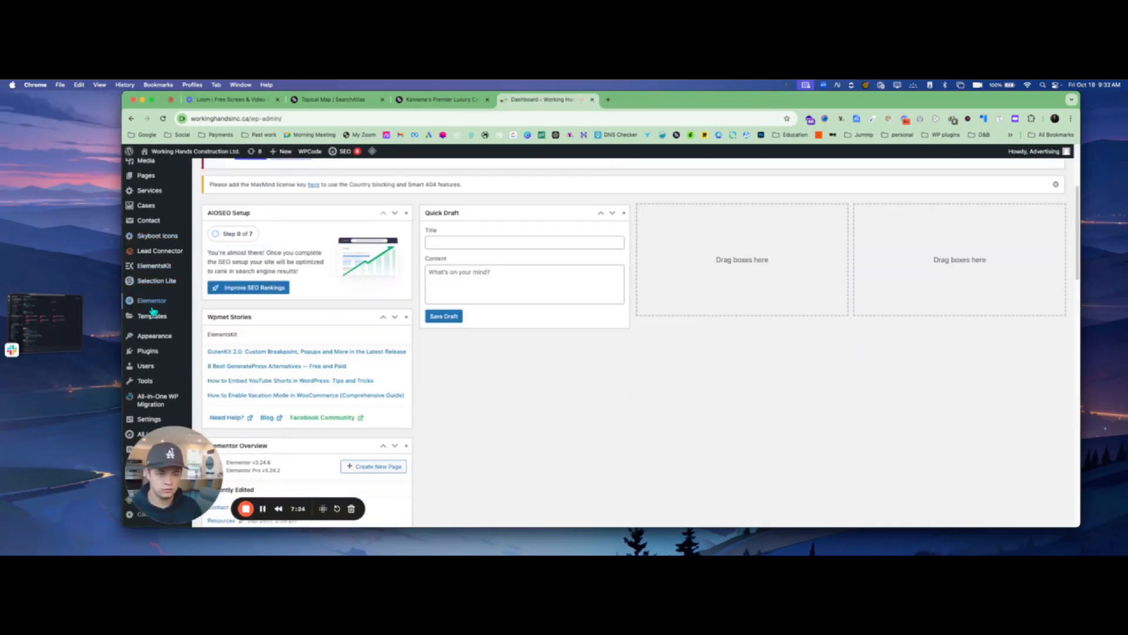
{"action": "mouse_move", "coordinate": [154, 351]}
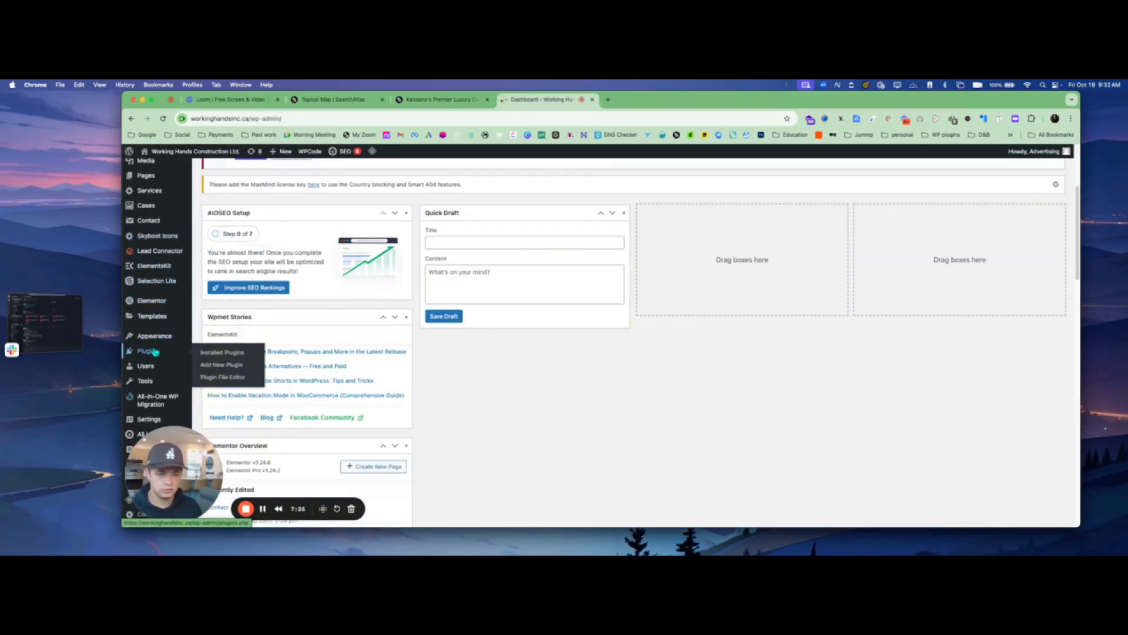
{"action": "left_click", "coordinate": [221, 365]}
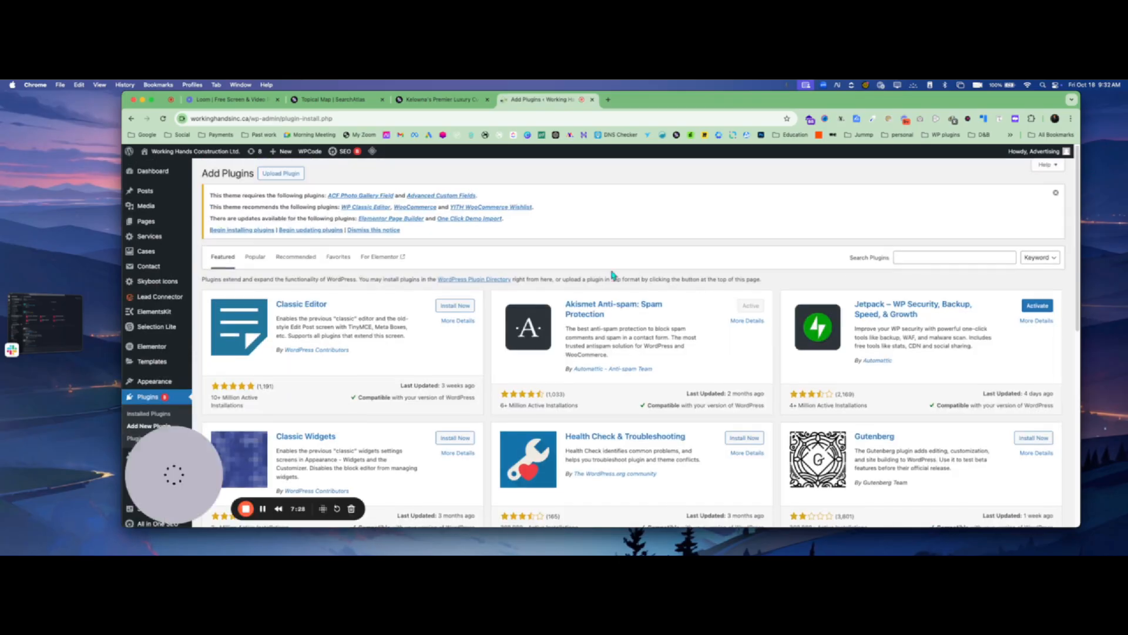
Search the plugin directory for "search atlas", then install and activate the Search Atlas SEO plugin
{"action": "left_click", "coordinate": [916, 255]}
{"action": "type", "text": "se"}
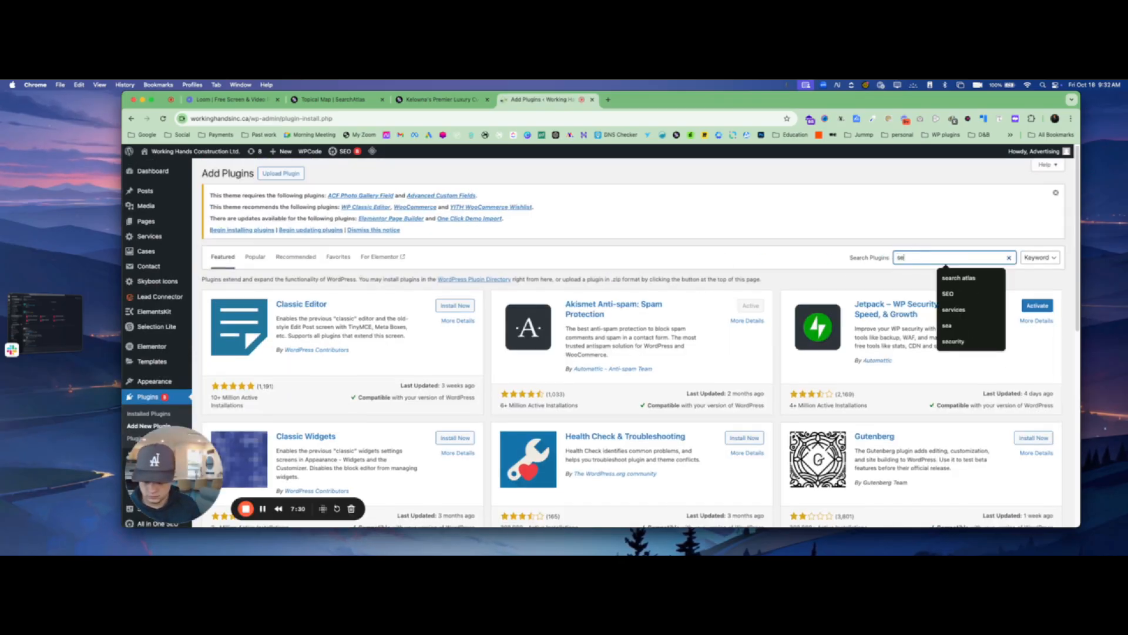
{"action": "type", "text": "arch atlas"}
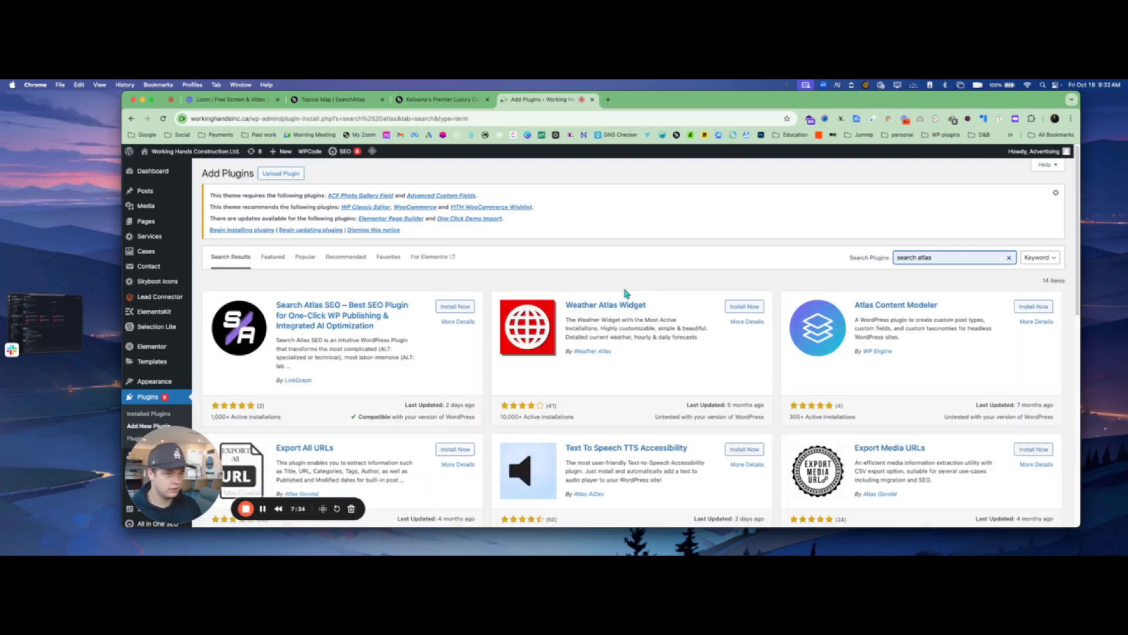
{"action": "left_click", "coordinate": [468, 309]}
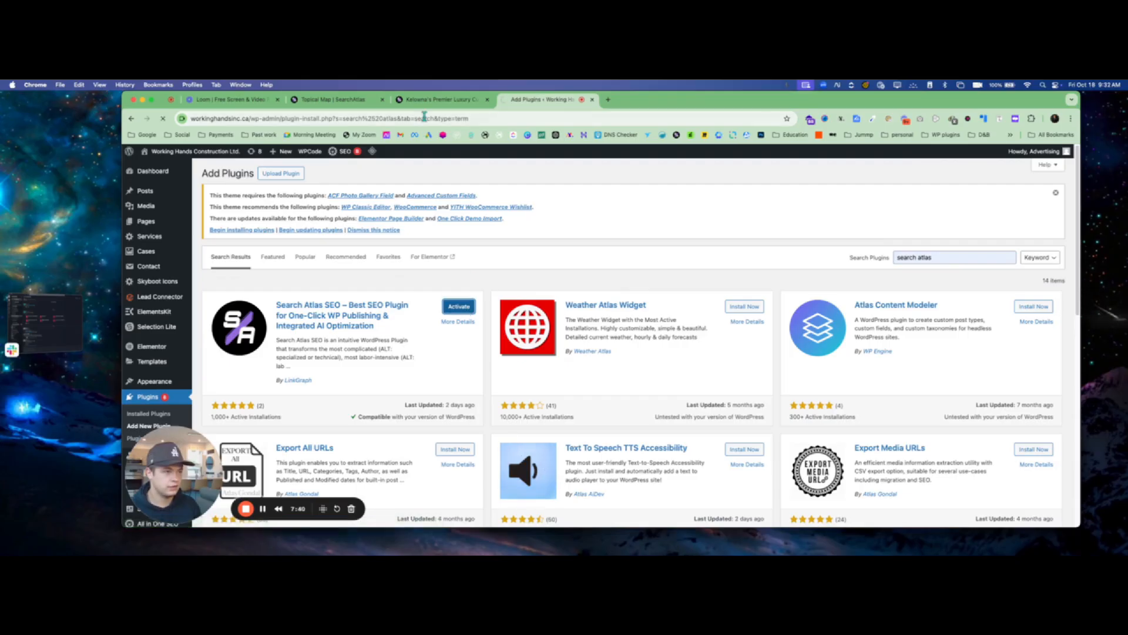
Switch to SearchAtlas and copy the account's API key from its settings
{"action": "left_click", "coordinate": [440, 100]}
{"action": "left_click", "coordinate": [356, 99]}
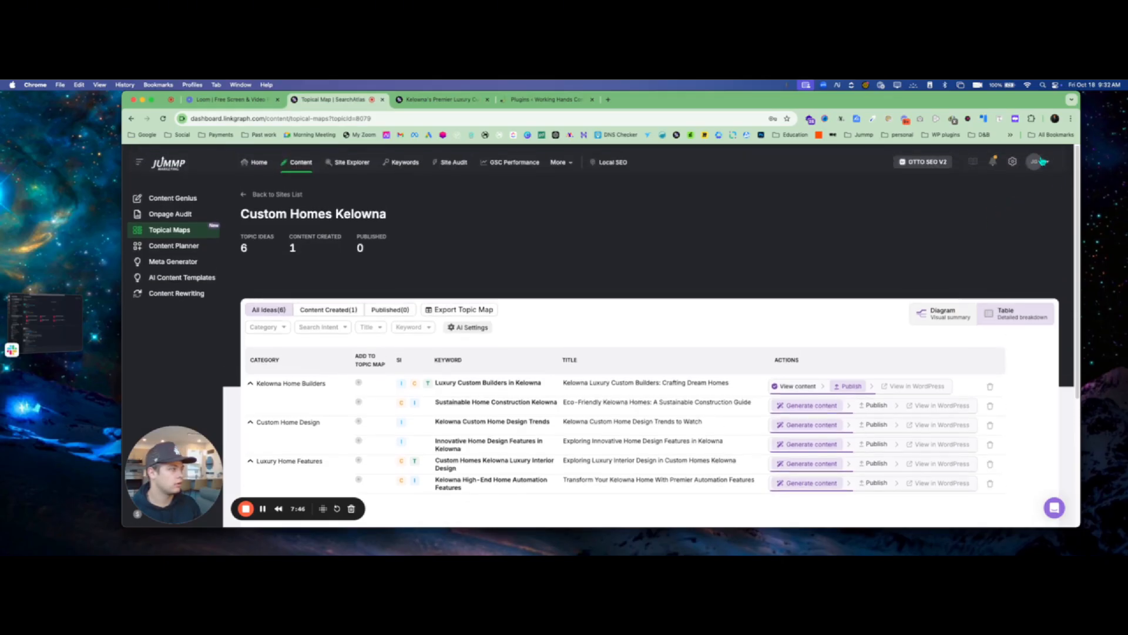
{"action": "left_click", "coordinate": [1035, 162]}
{"action": "left_click", "coordinate": [1010, 161]}
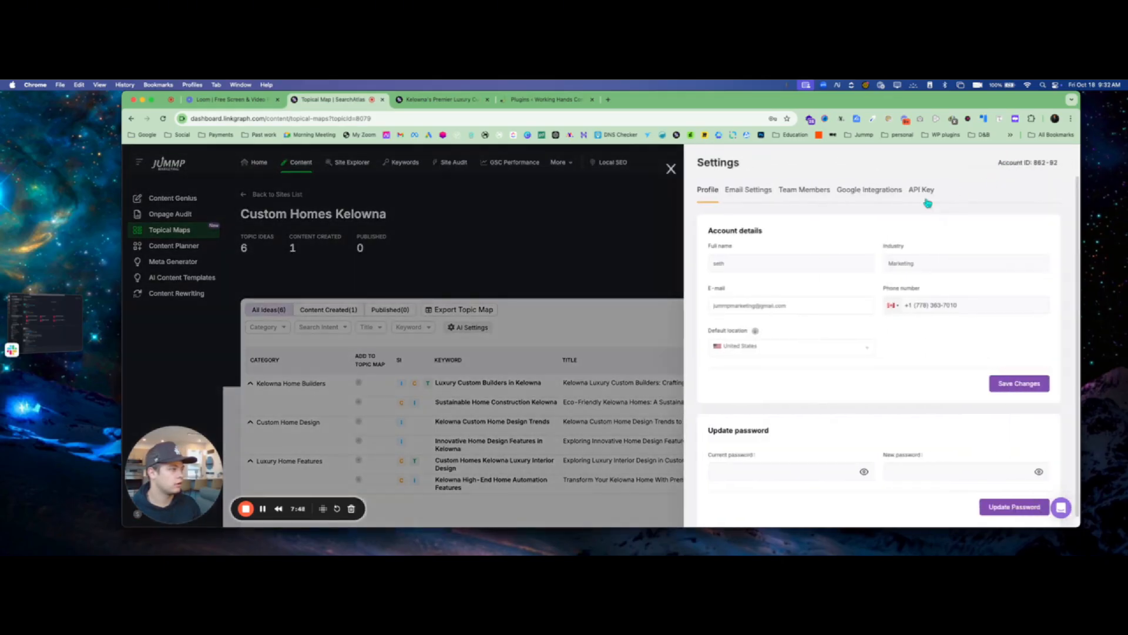
{"action": "left_click", "coordinate": [914, 190]}
{"action": "left_click", "coordinate": [998, 246]}
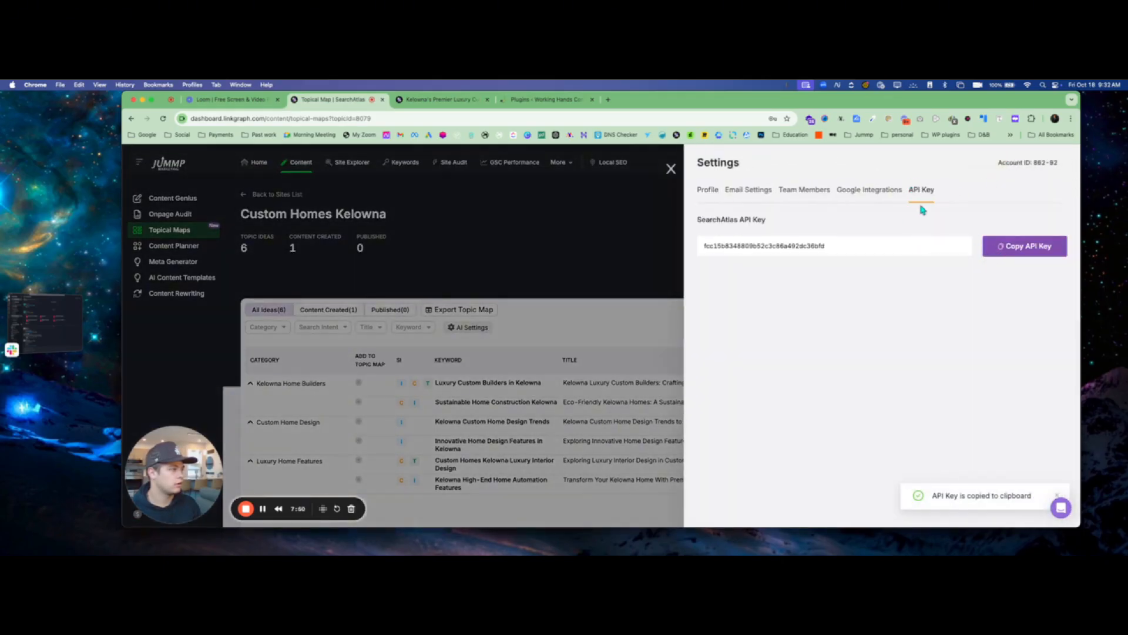
Return to the WordPress site's installed plugins and open the settings of Search Engine Labs Content
{"action": "left_click", "coordinate": [886, 190]}
{"action": "left_click", "coordinate": [441, 99]}
{"action": "left_click", "coordinate": [543, 100]}
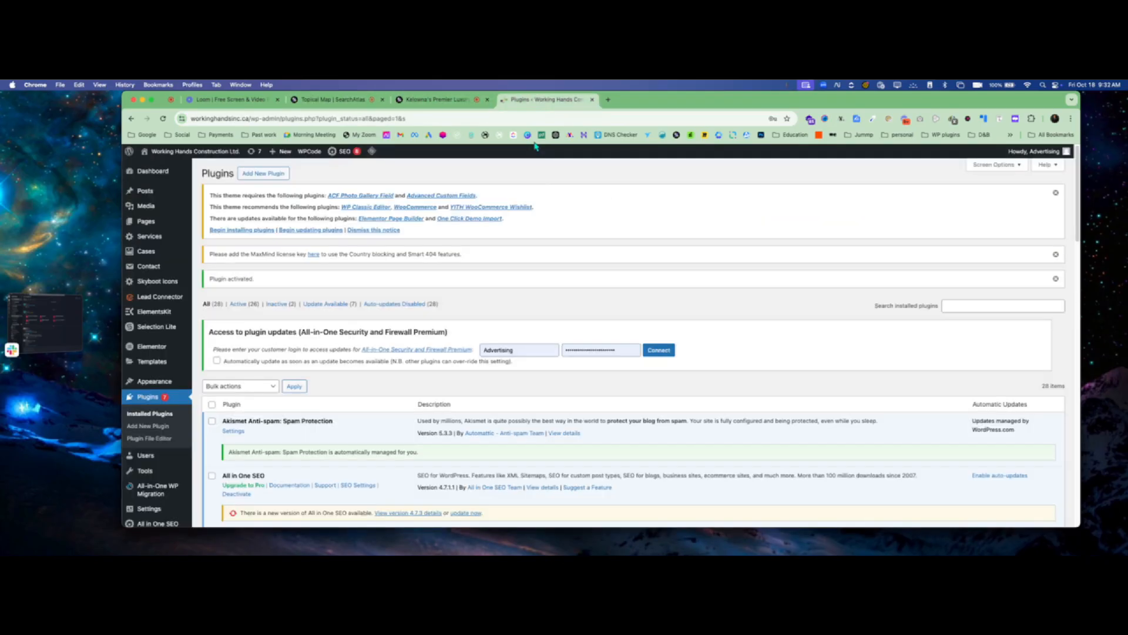
{"action": "scroll", "coordinate": [431, 368], "scroll_direction": "down", "scroll_amount": 10}
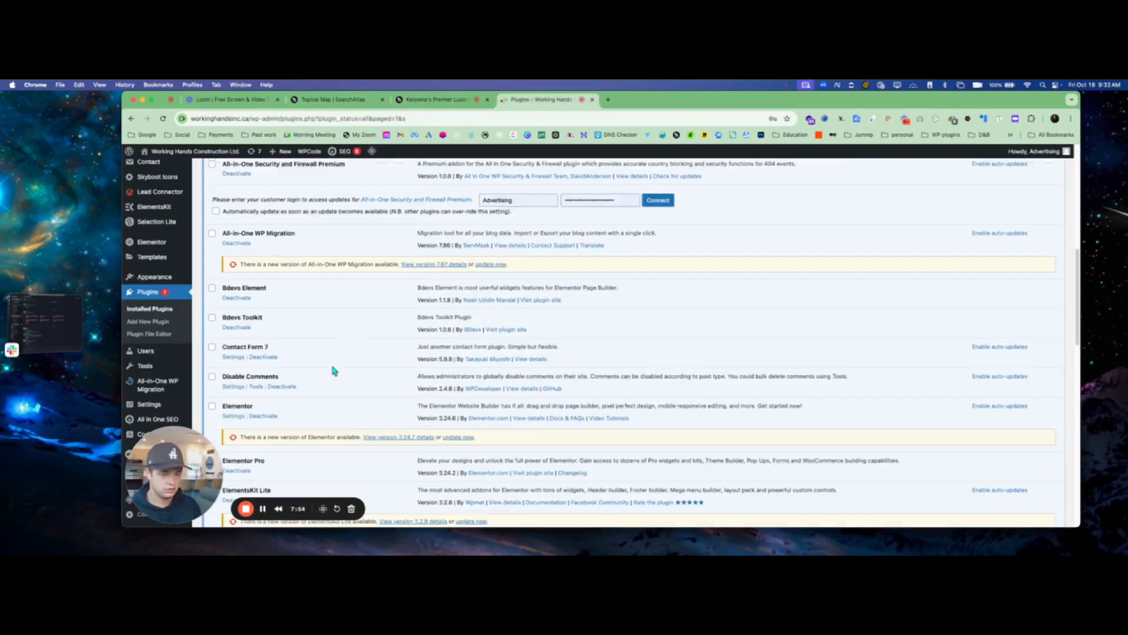
{"action": "scroll", "coordinate": [333, 370], "scroll_direction": "down", "scroll_amount": 15}
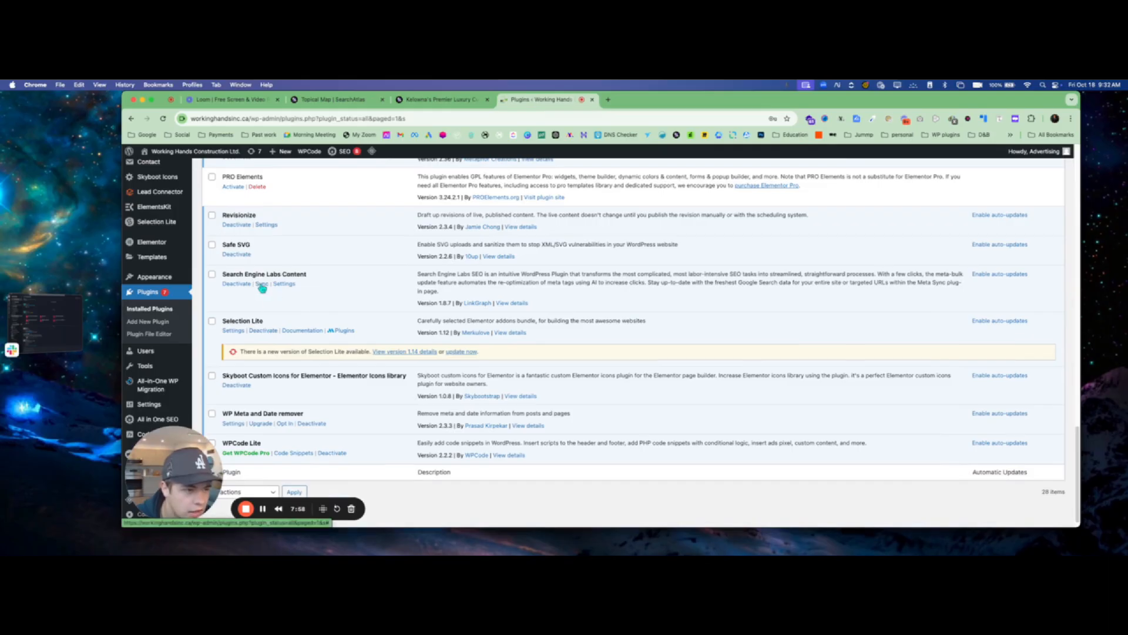
{"action": "left_click", "coordinate": [284, 284]}
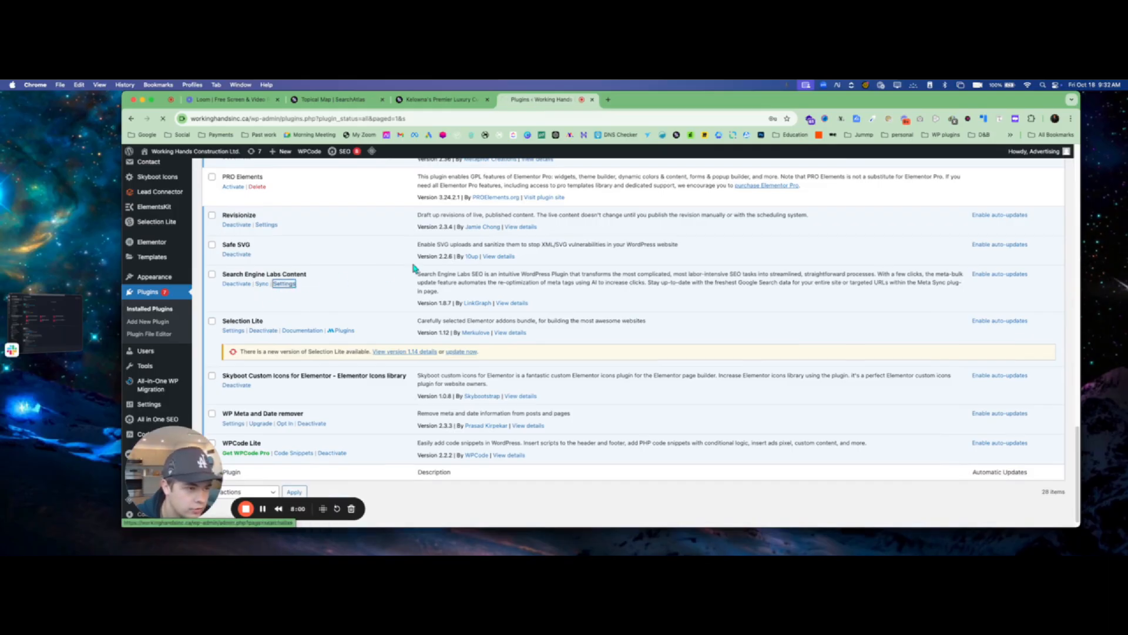
Paste the copied API key into the plugin's SearchAtlas API Key field and dismiss the page search
{"action": "key", "text": "super+f"}
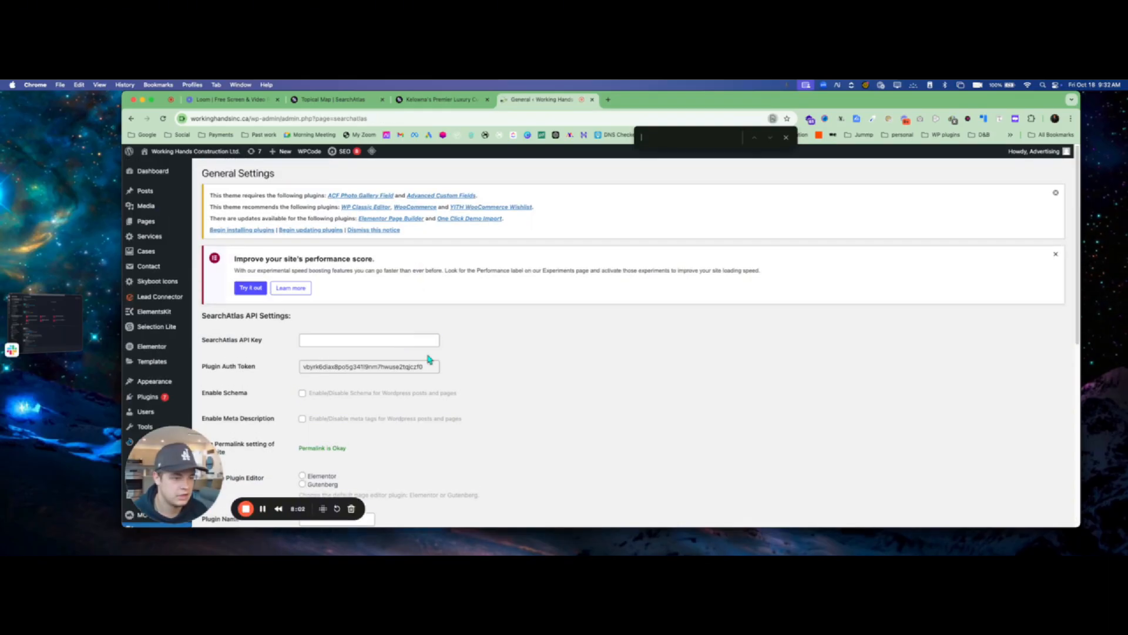
{"action": "left_click", "coordinate": [367, 340]}
{"action": "key", "text": "super+v"}
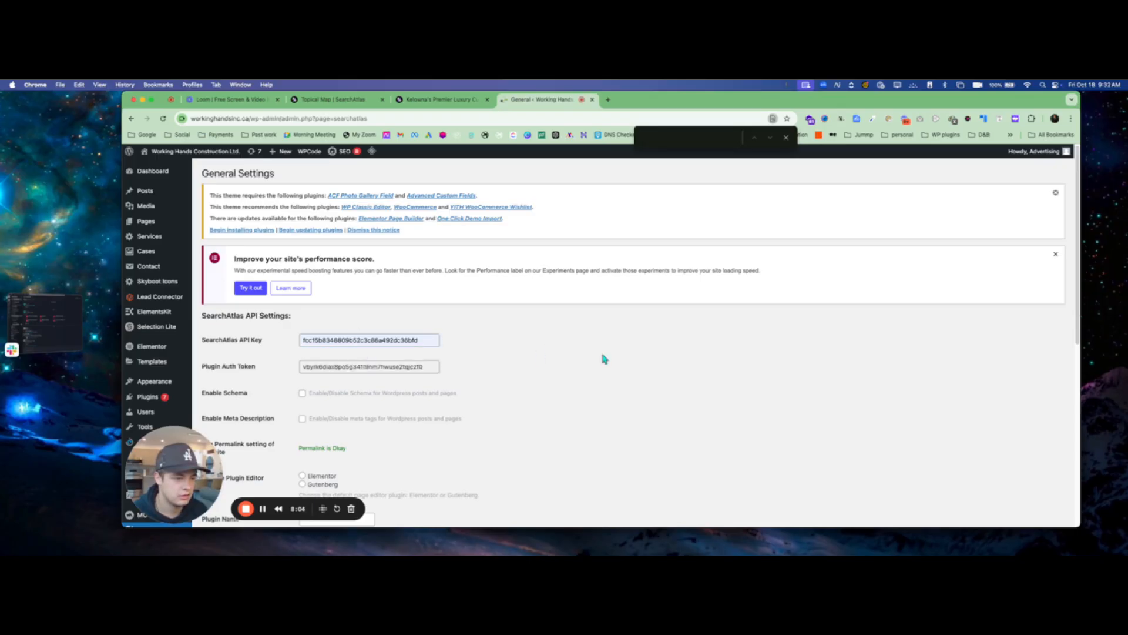
{"action": "scroll", "coordinate": [450, 393], "scroll_direction": "down", "scroll_amount": 3}
{"action": "scroll", "coordinate": [445, 397], "scroll_direction": "down", "scroll_amount": 4}
{"action": "left_click", "coordinate": [787, 137]}
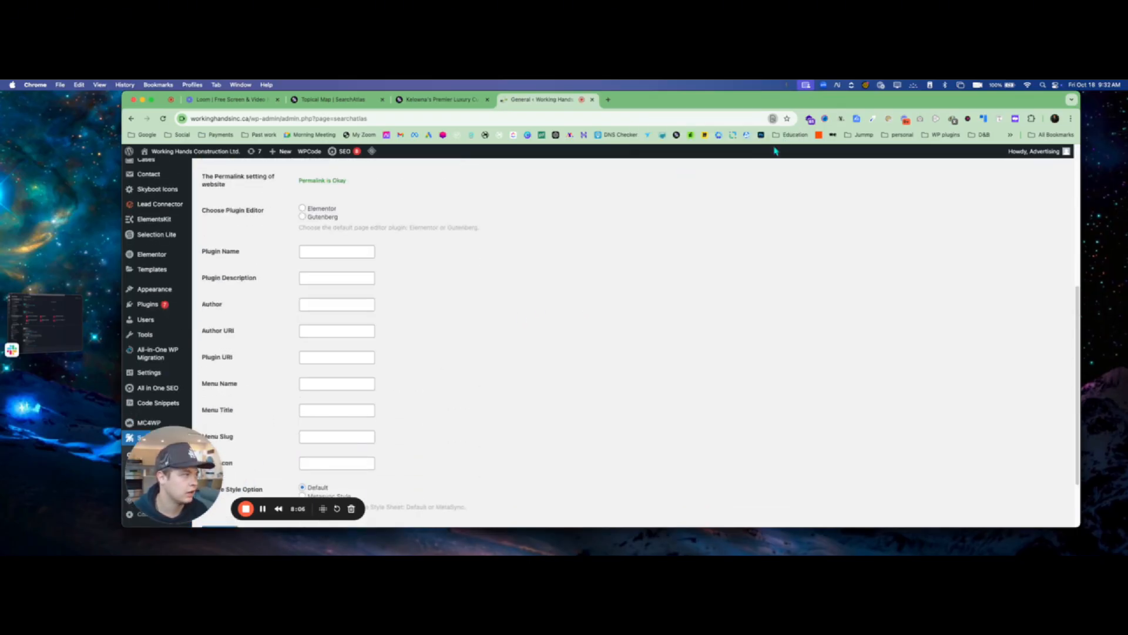
Choose Elementor as the plugin editor and enable schema and meta descriptions for WordPress posts and pages
{"action": "scroll", "coordinate": [399, 397], "scroll_direction": "down", "scroll_amount": 2}
{"action": "scroll", "coordinate": [277, 348], "scroll_direction": "up", "scroll_amount": 5}
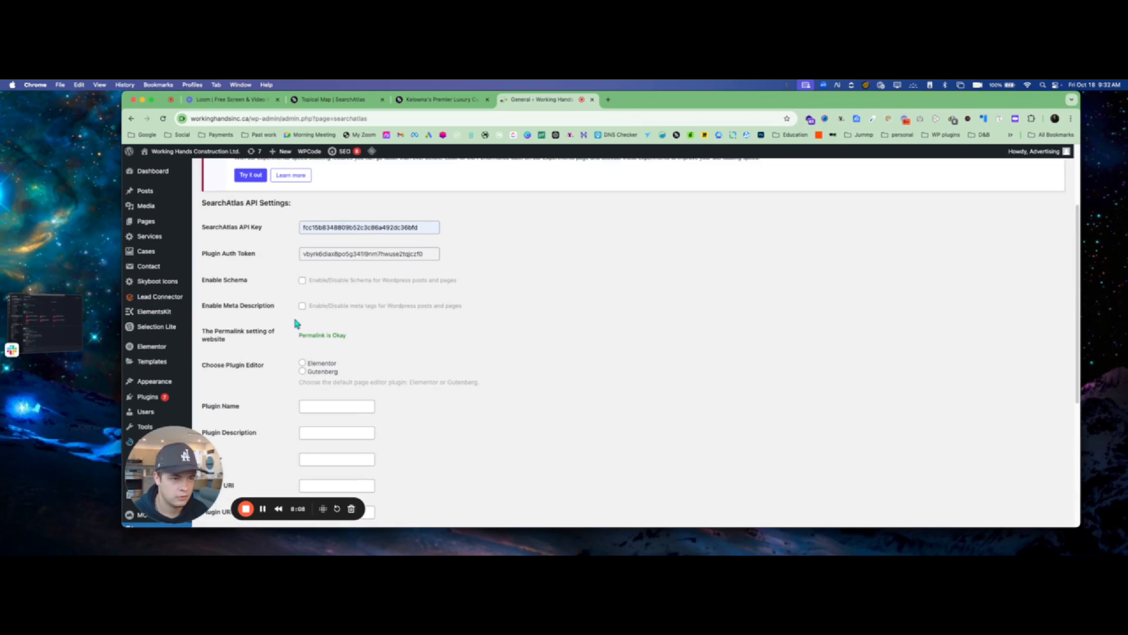
{"action": "scroll", "coordinate": [320, 395], "scroll_direction": "down", "scroll_amount": 3}
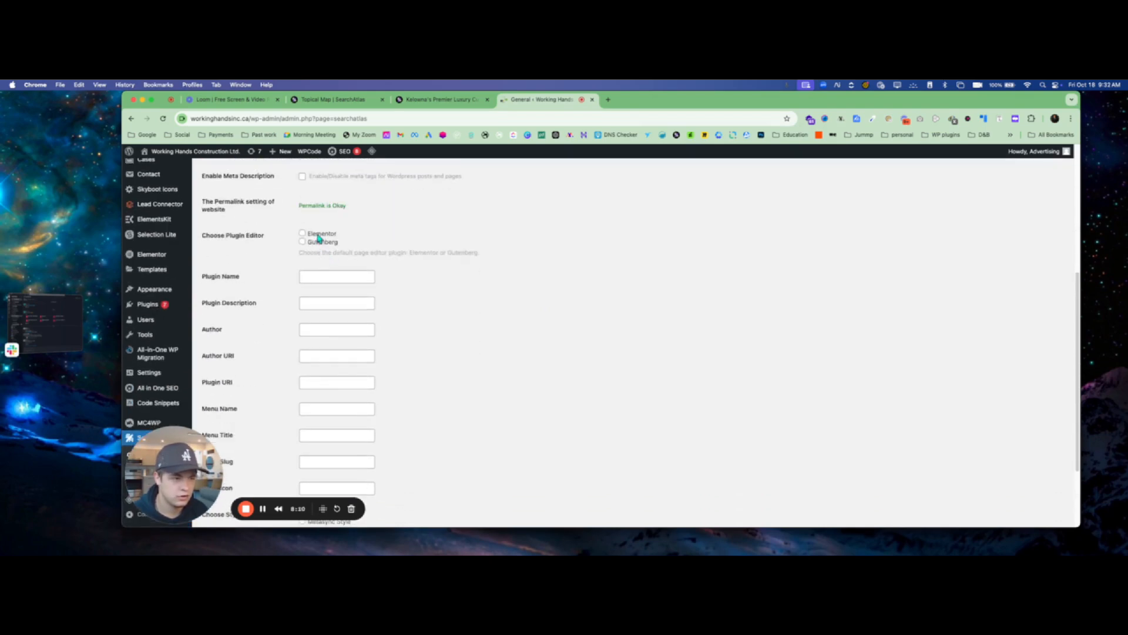
{"action": "scroll", "coordinate": [317, 237], "scroll_direction": "up", "scroll_amount": 5}
{"action": "scroll", "coordinate": [253, 423], "scroll_direction": "down", "scroll_amount": 3}
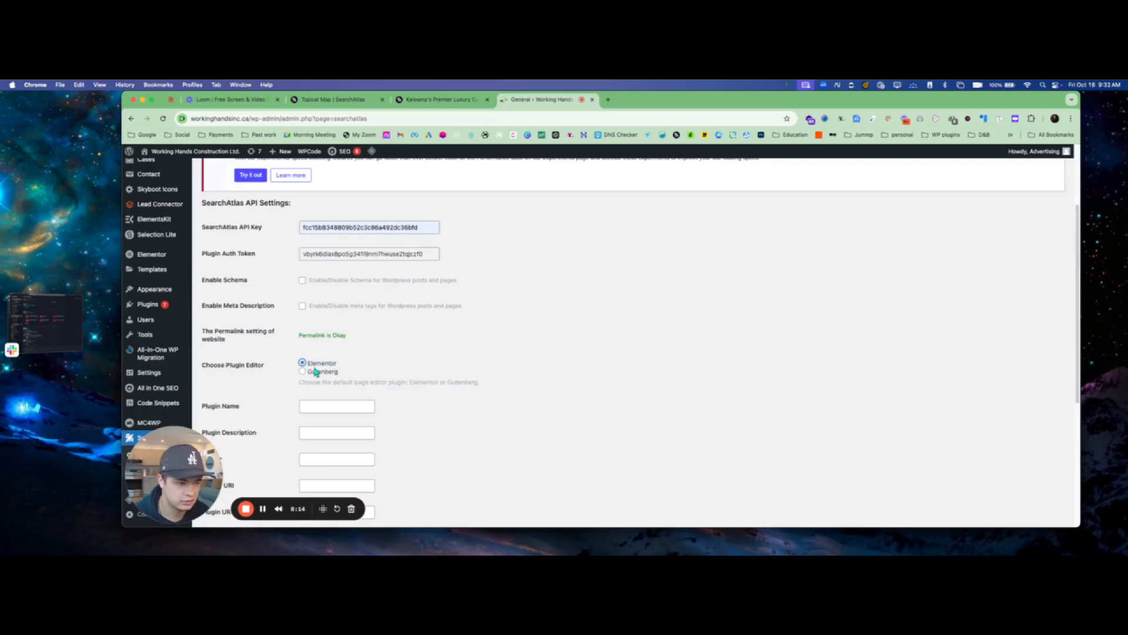
{"action": "left_click", "coordinate": [302, 281]}
{"action": "scroll", "coordinate": [475, 365], "scroll_direction": "down", "scroll_amount": 3}
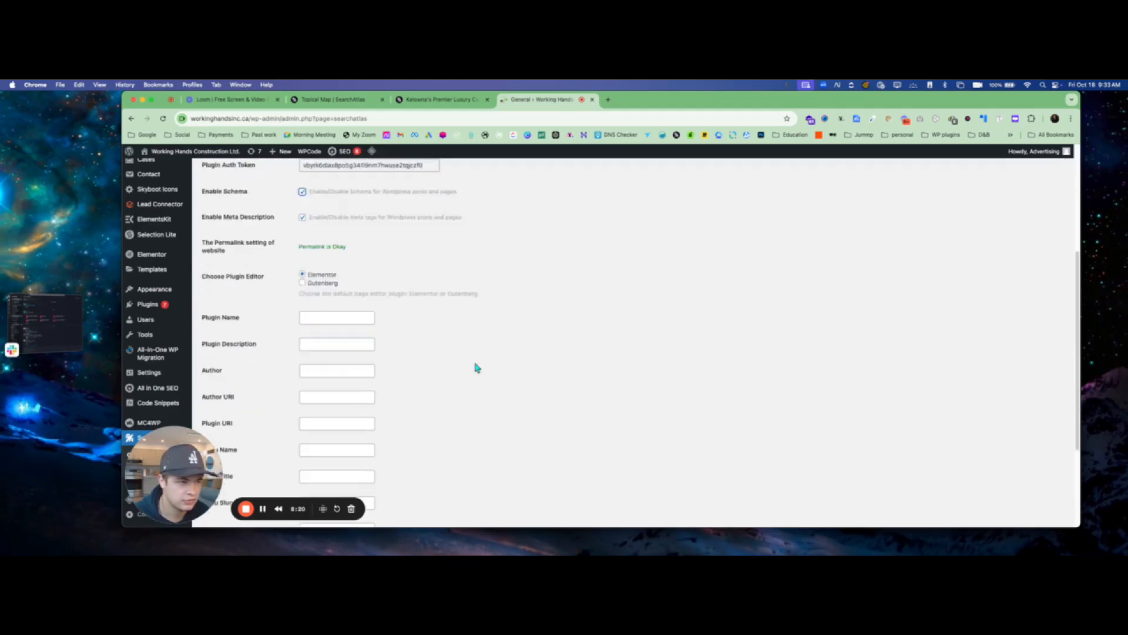
{"action": "scroll", "coordinate": [477, 368], "scroll_direction": "down", "scroll_amount": 5}
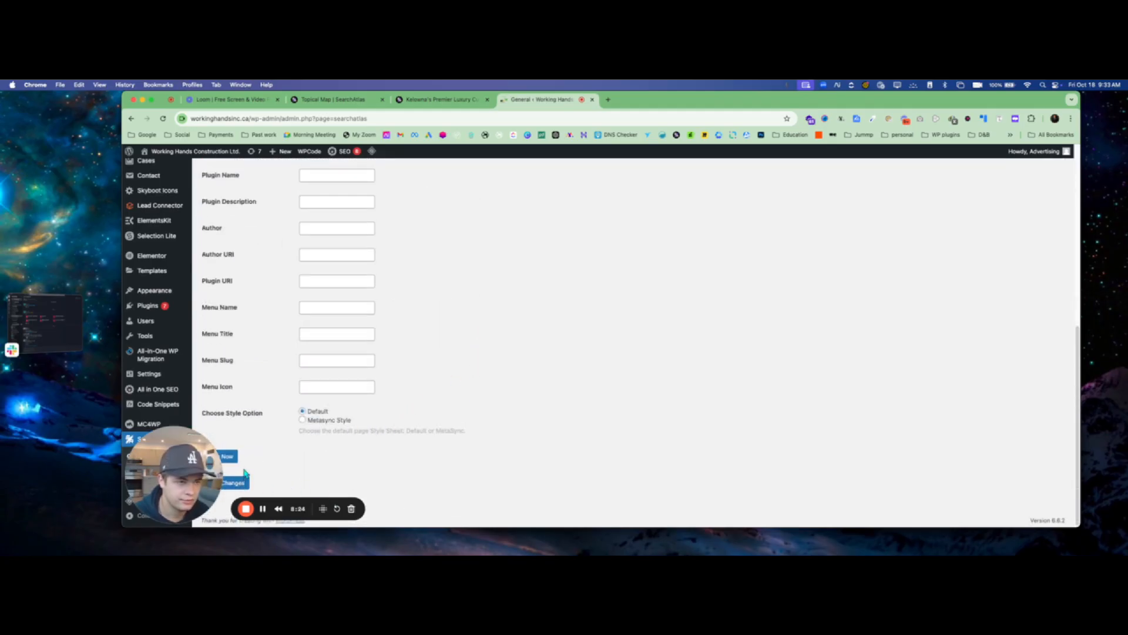
Set the SearchAtlas plugin's author to Working Hands and save the plugin settings
{"action": "scroll", "coordinate": [320, 252], "scroll_direction": "up", "scroll_amount": 1}
{"action": "left_click", "coordinate": [321, 246]}
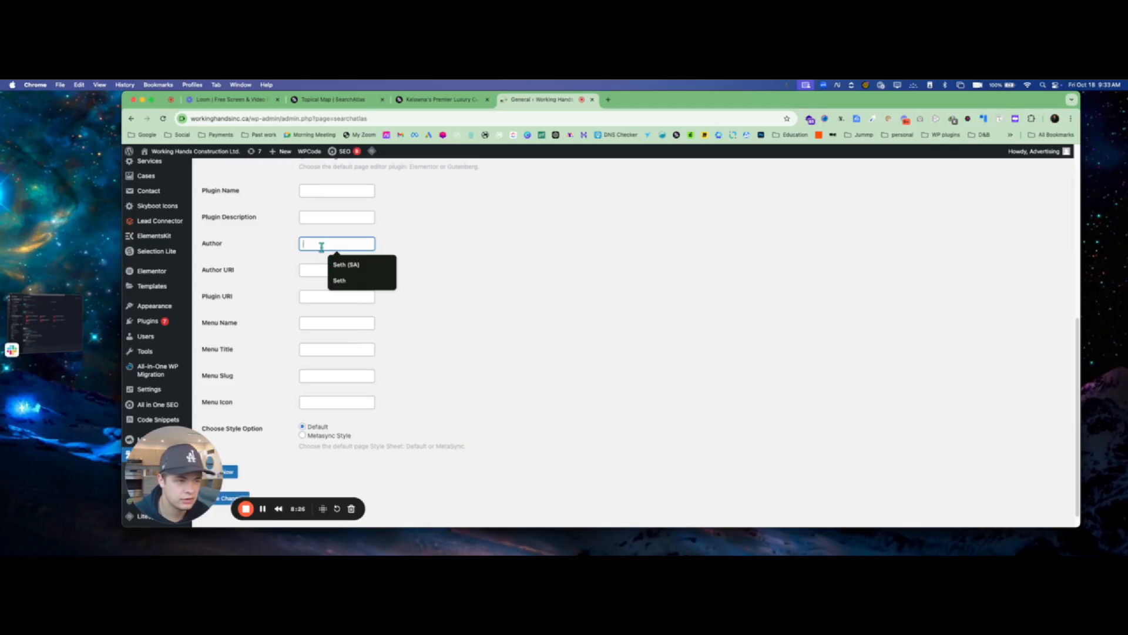
{"action": "type", "text": "Wor"}
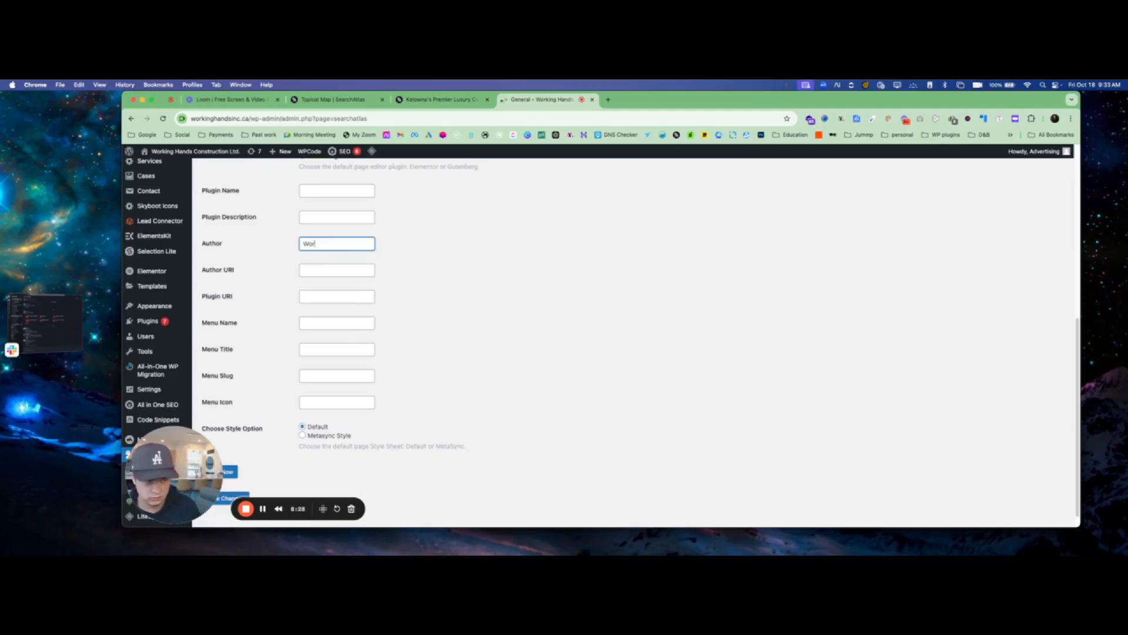
{"action": "type", "text": "king Hands"}
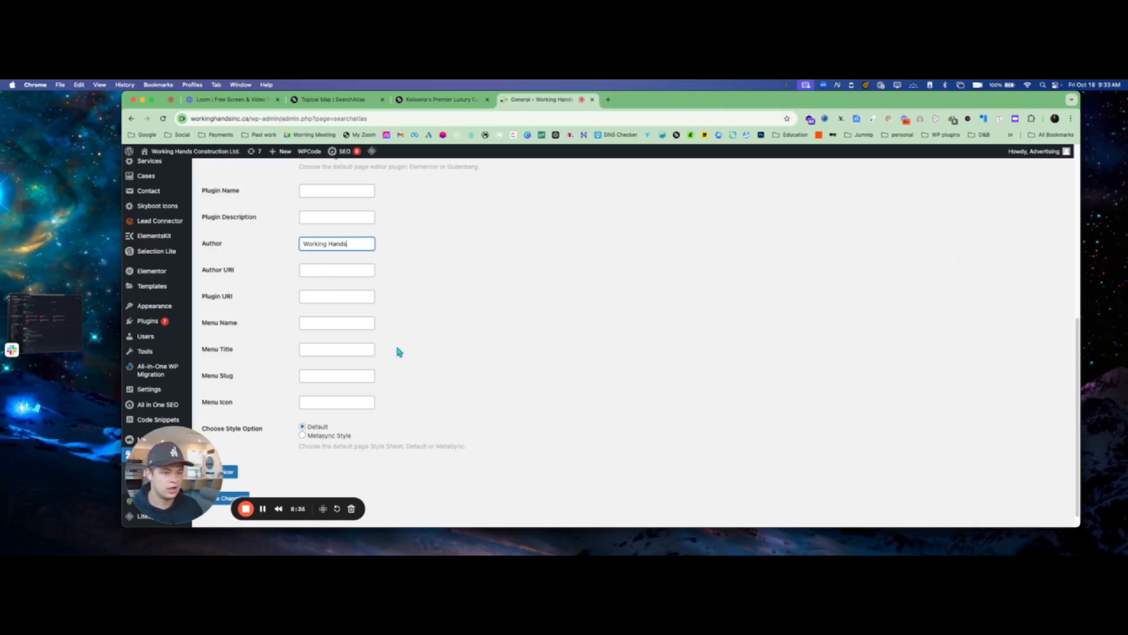
{"action": "scroll", "coordinate": [399, 302], "scroll_direction": "up", "scroll_amount": 1}
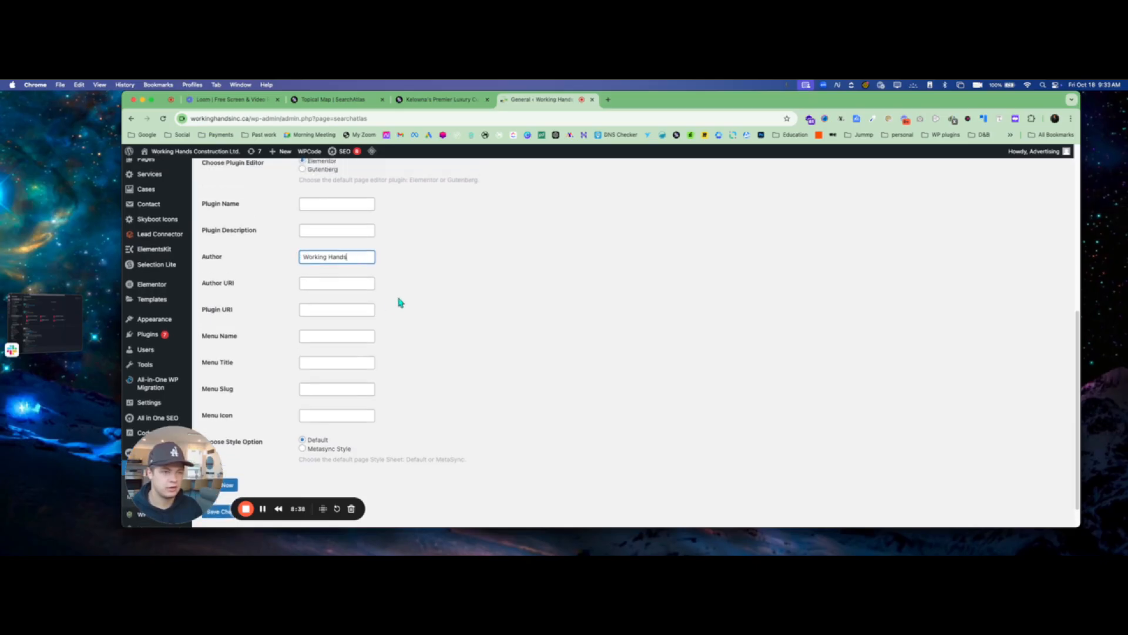
{"action": "scroll", "coordinate": [404, 335], "scroll_direction": "down", "scroll_amount": 2}
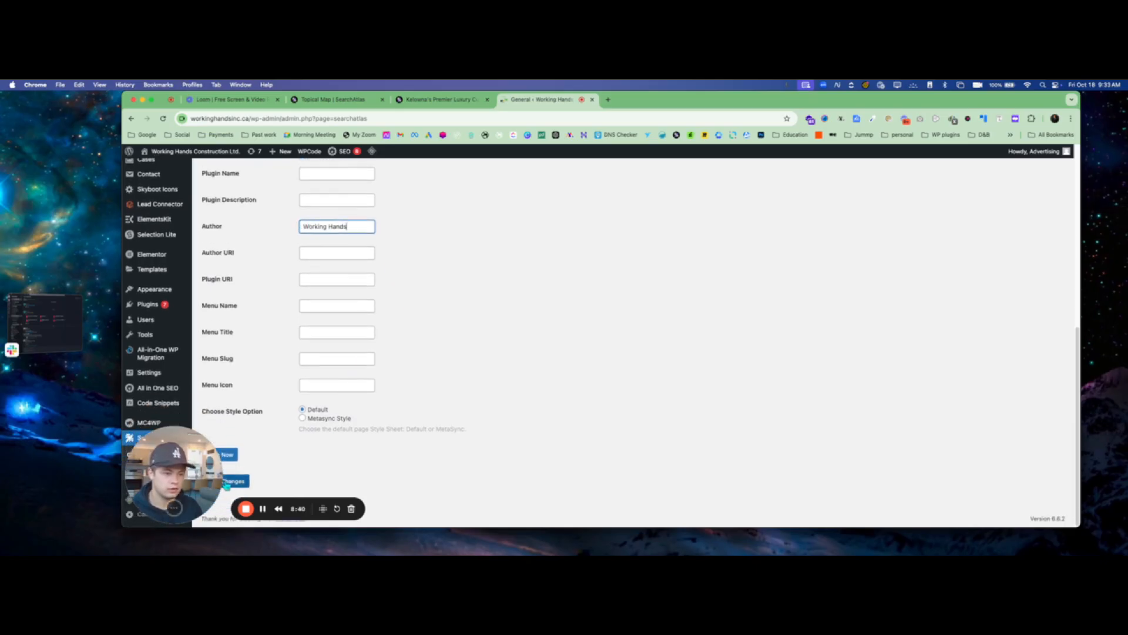
{"action": "left_click", "coordinate": [235, 481]}
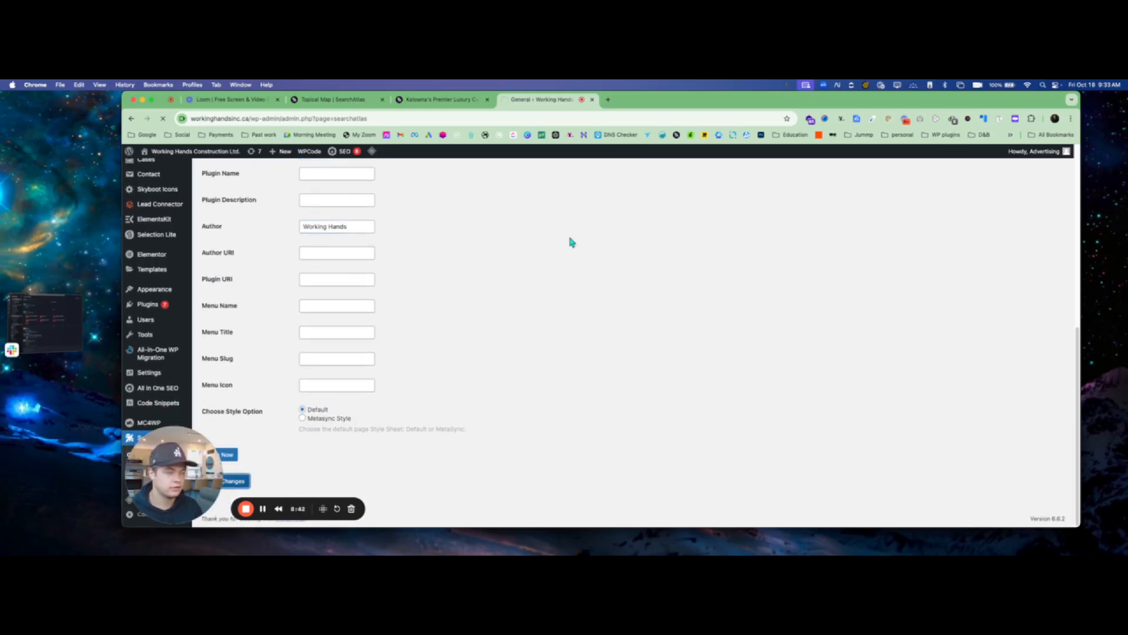
{"action": "scroll", "coordinate": [464, 364], "scroll_direction": "down", "scroll_amount": 10}
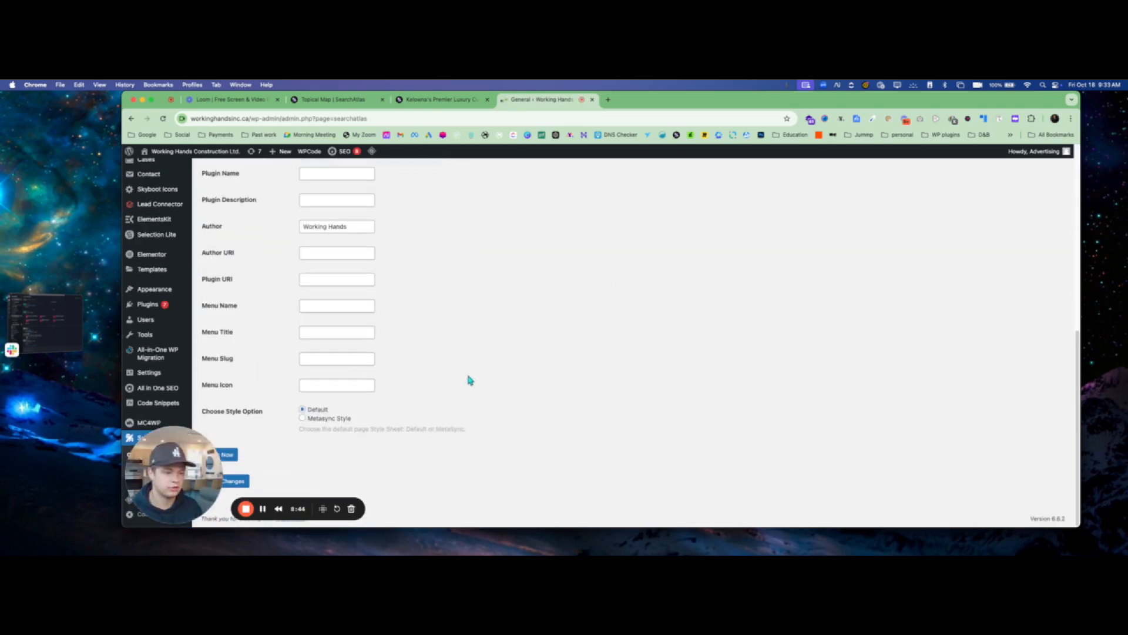
{"action": "scroll", "coordinate": [470, 381], "scroll_direction": "up", "scroll_amount": 10}
Reload the Kelowna luxury custom home builders article in SearchAtlas and review the saved WordPress plugin settings
{"action": "left_click", "coordinate": [410, 99]}
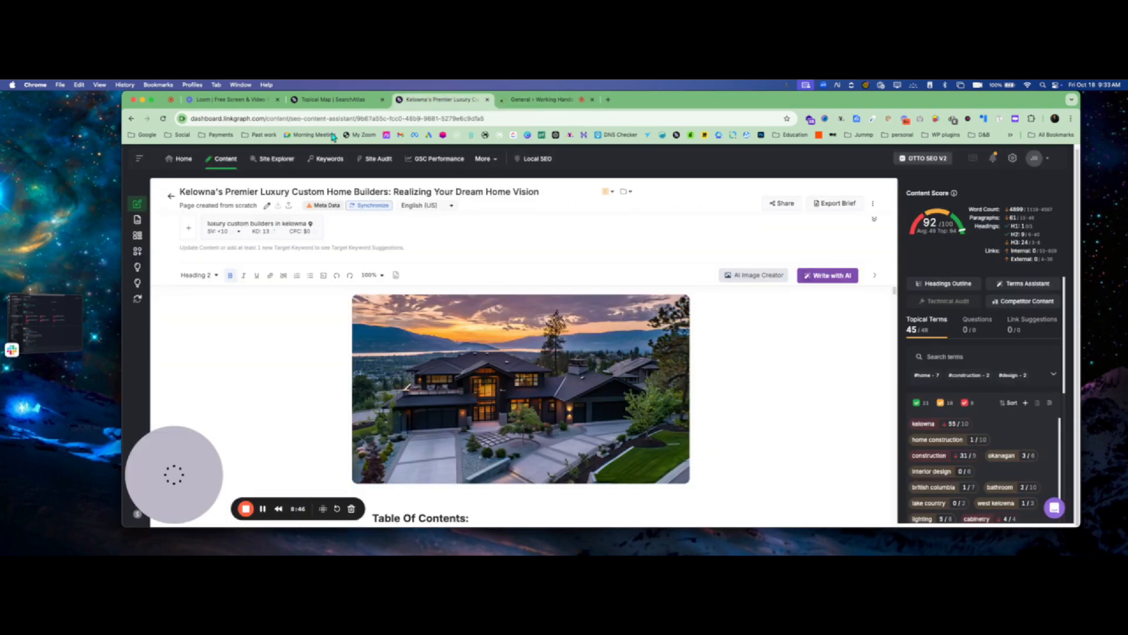
{"action": "left_click", "coordinate": [163, 118]}
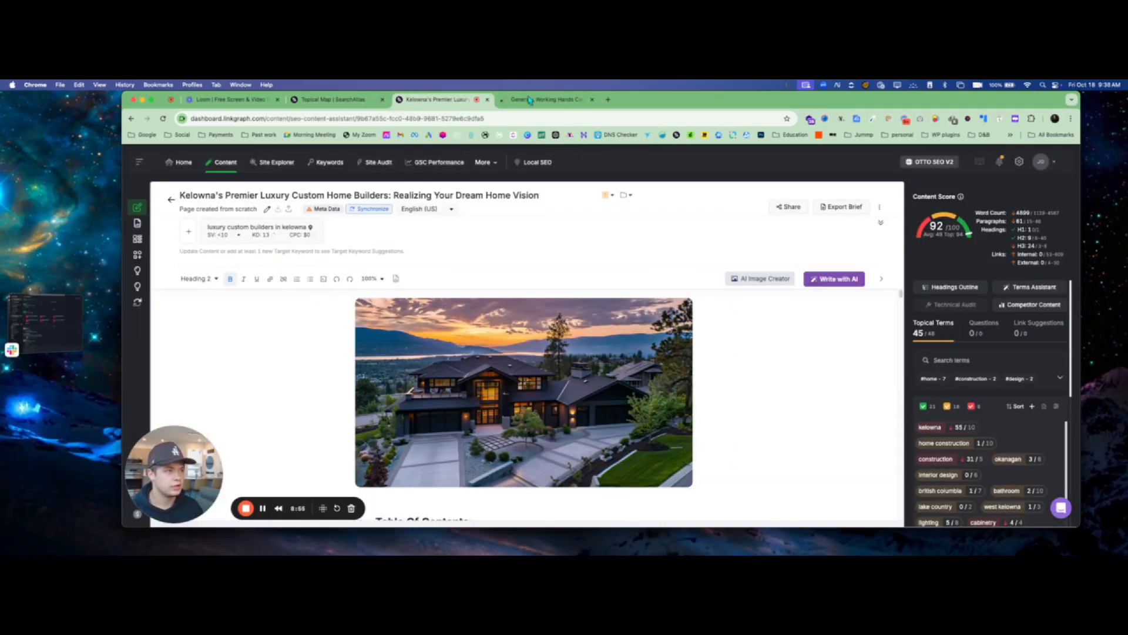
{"action": "left_click", "coordinate": [530, 100]}
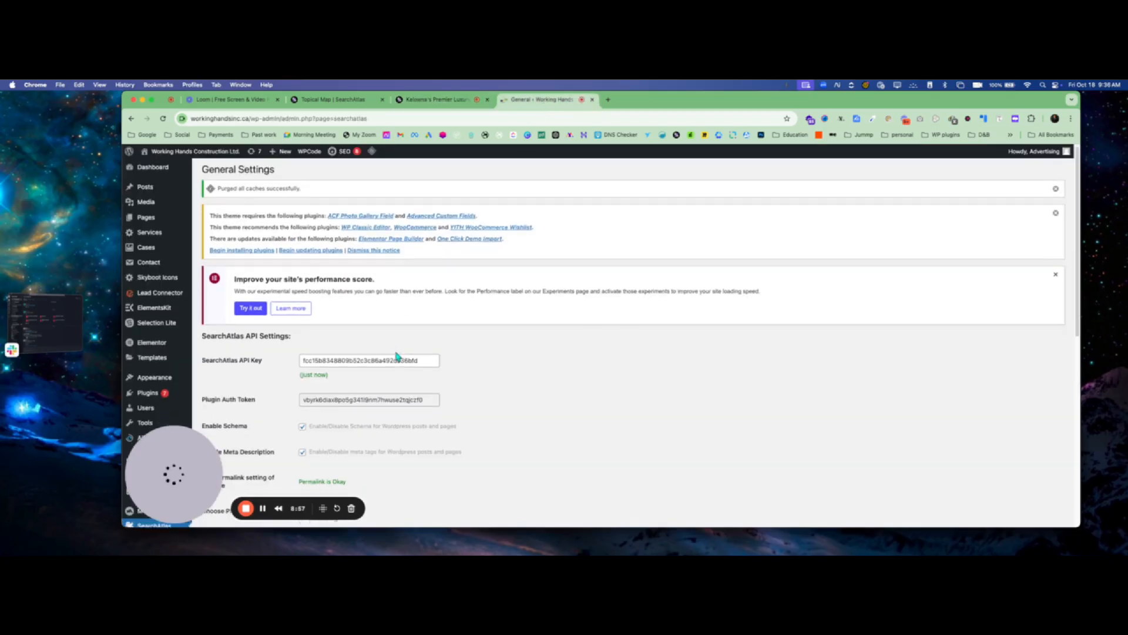
{"action": "scroll", "coordinate": [377, 359], "scroll_direction": "down", "scroll_amount": 15}
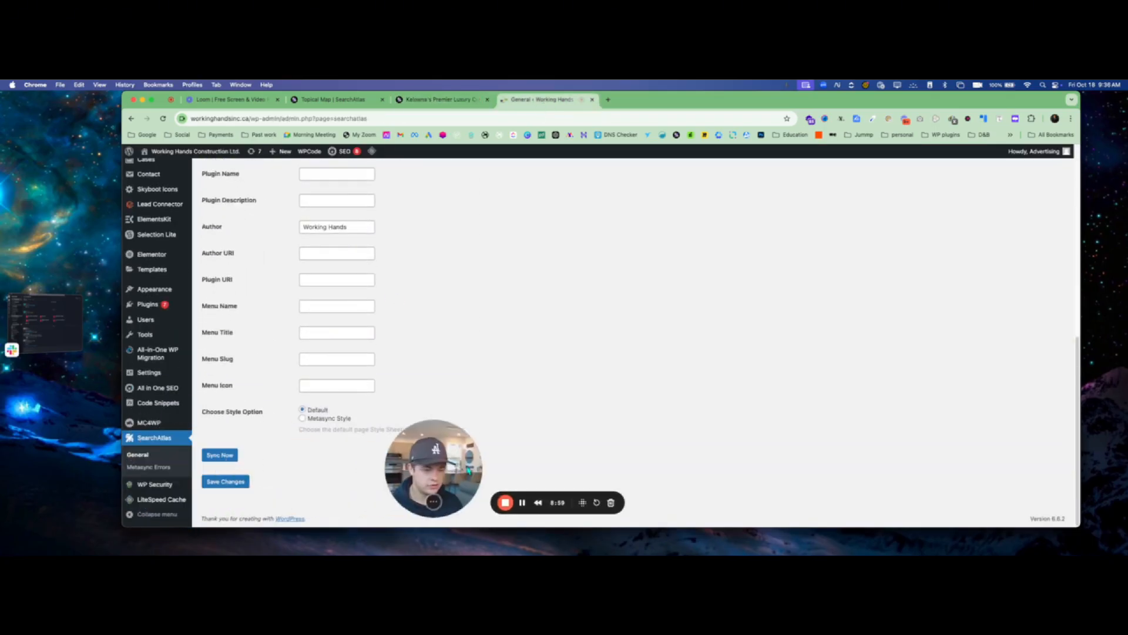
{"action": "left_click_drag", "start_coordinate": [468, 438], "coordinate": [515, 433]}
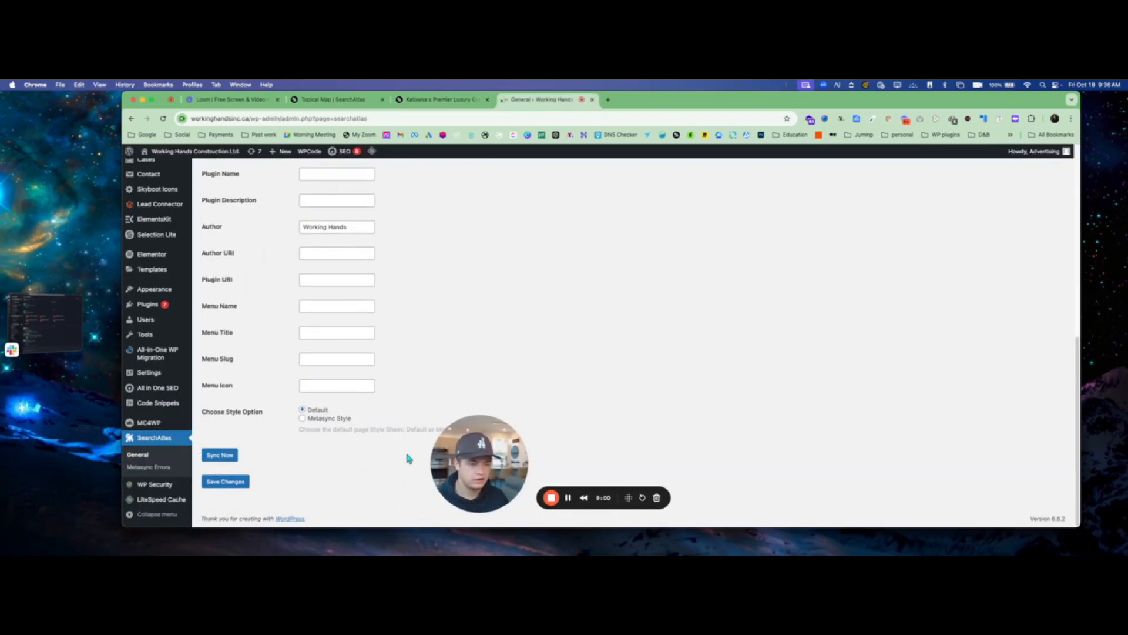
Check which websites are available in the article's WordPress synchronization options
{"action": "left_click", "coordinate": [441, 100]}
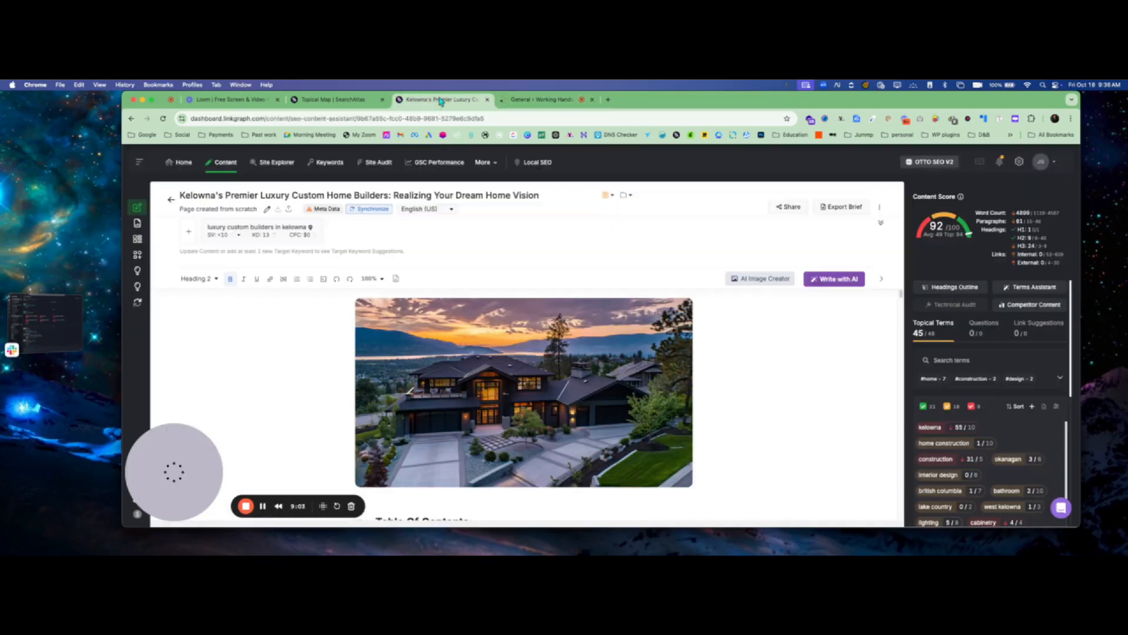
{"action": "left_click", "coordinate": [372, 210]}
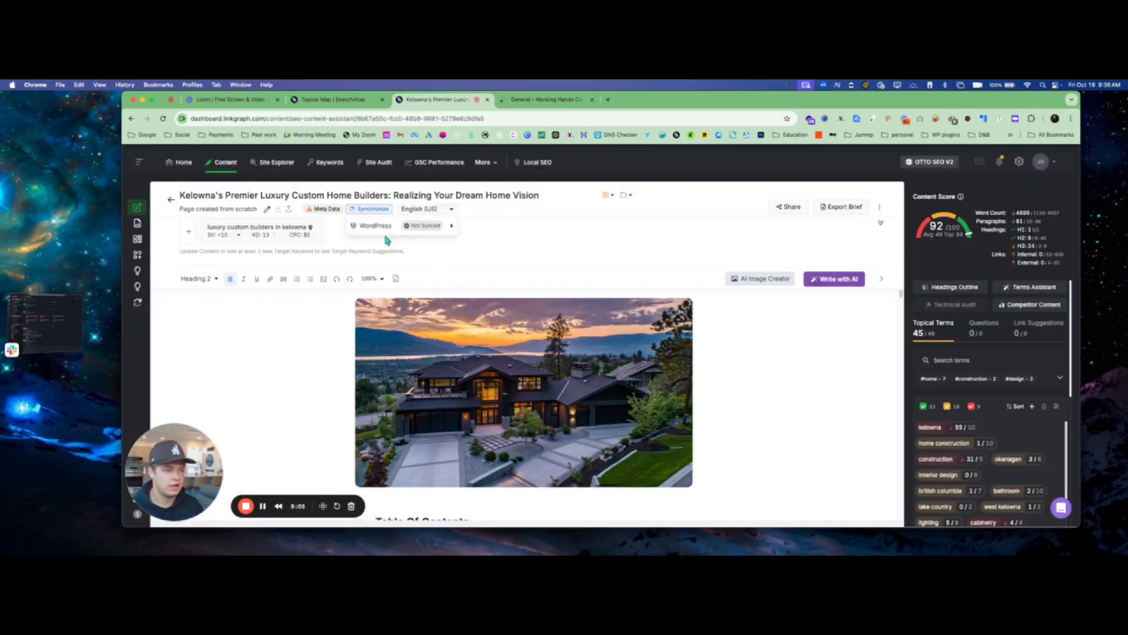
{"action": "left_click", "coordinate": [376, 226]}
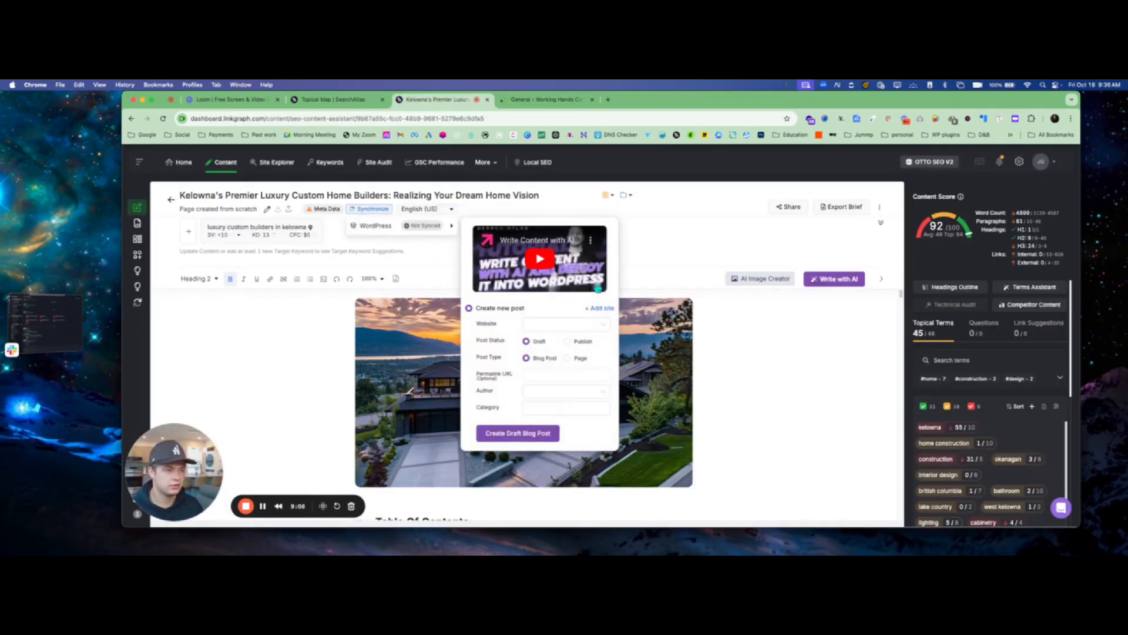
{"action": "left_click", "coordinate": [567, 324]}
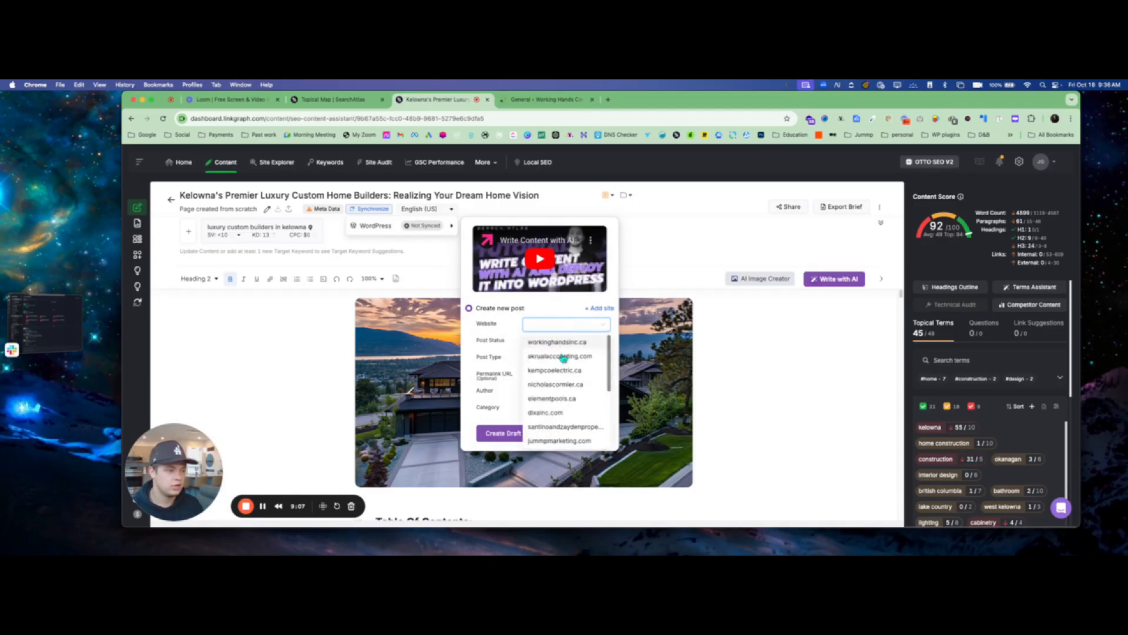
{"action": "left_click", "coordinate": [726, 339]}
In the Custom Homes Kelowna folder settings, integrate workinghandsinc.ca with published blog posts, category Working Hands and auto-upload enabled, and update the settings
{"action": "left_click", "coordinate": [344, 100]}
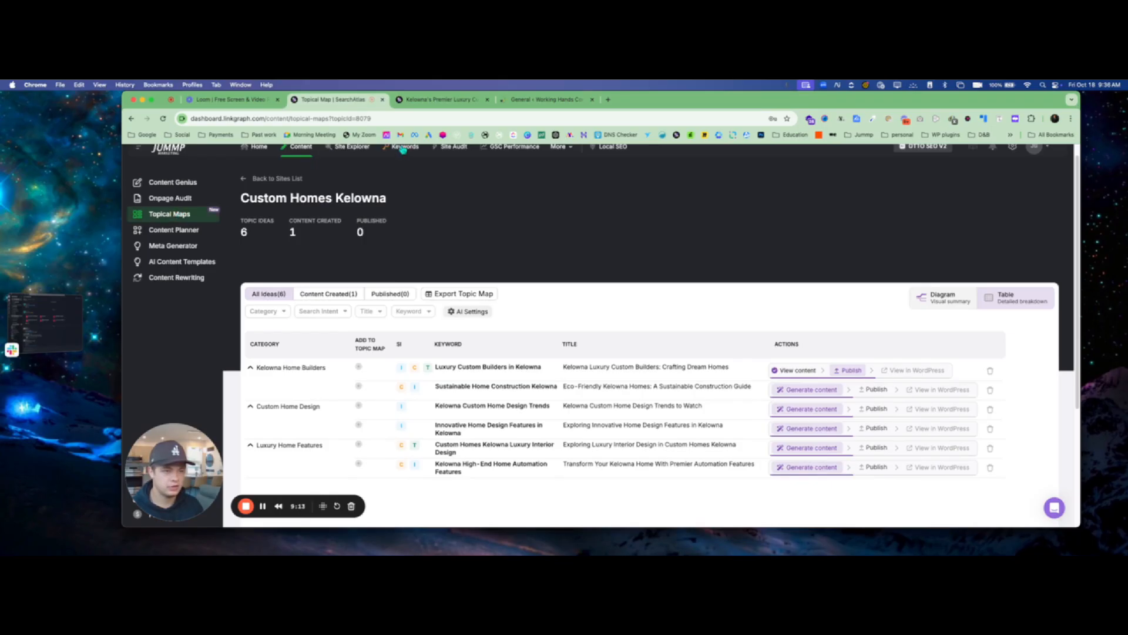
{"action": "scroll", "coordinate": [180, 213], "scroll_direction": "up", "scroll_amount": 1}
{"action": "scroll", "coordinate": [292, 208], "scroll_direction": "down", "scroll_amount": 2}
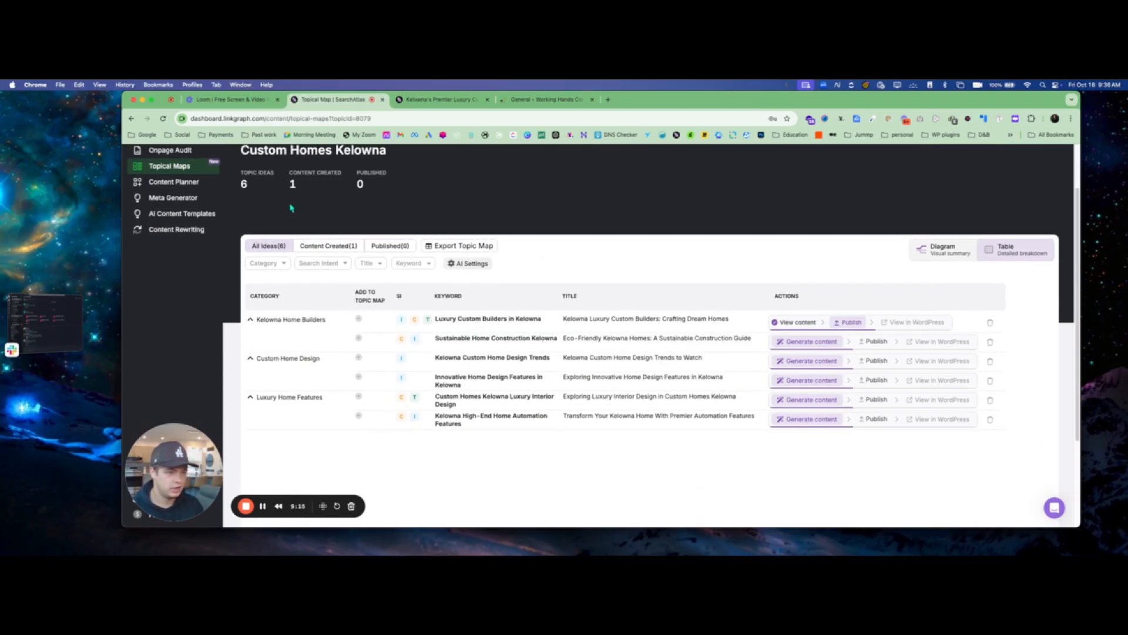
{"action": "scroll", "coordinate": [352, 246], "scroll_direction": "up", "scroll_amount": 2}
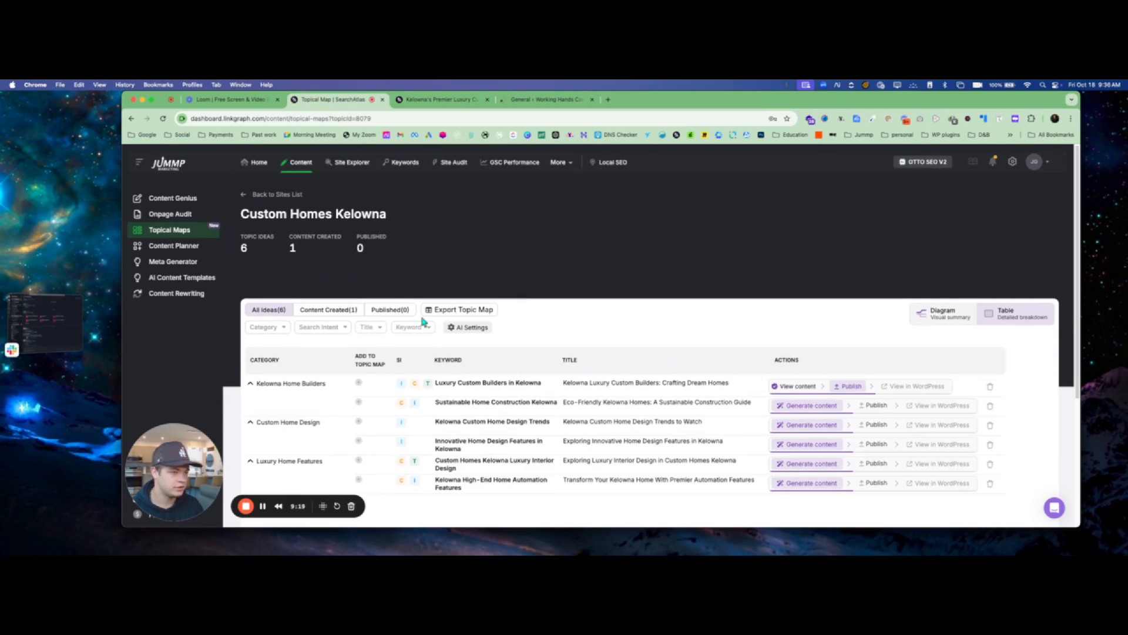
{"action": "left_click", "coordinate": [470, 329]}
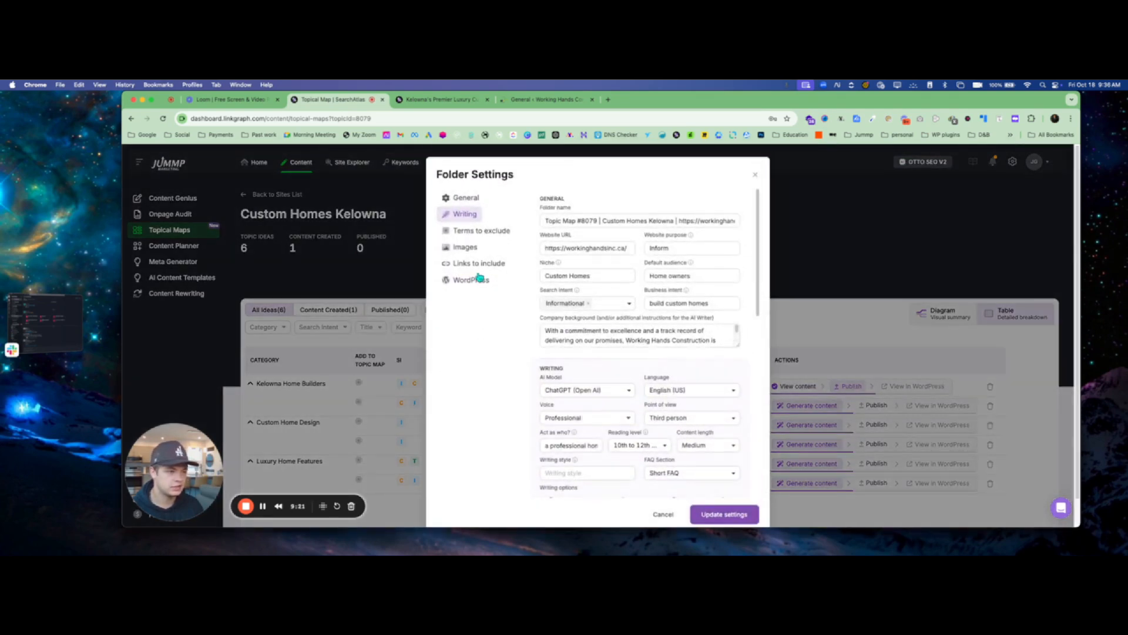
{"action": "left_click", "coordinate": [450, 281]}
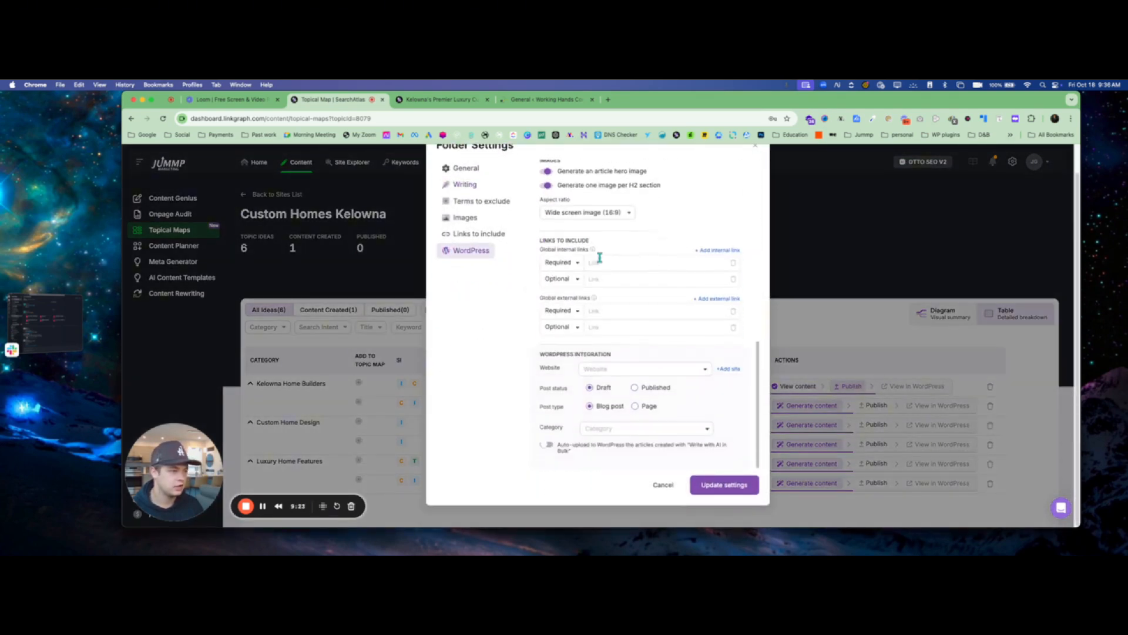
{"action": "left_click", "coordinate": [632, 369]}
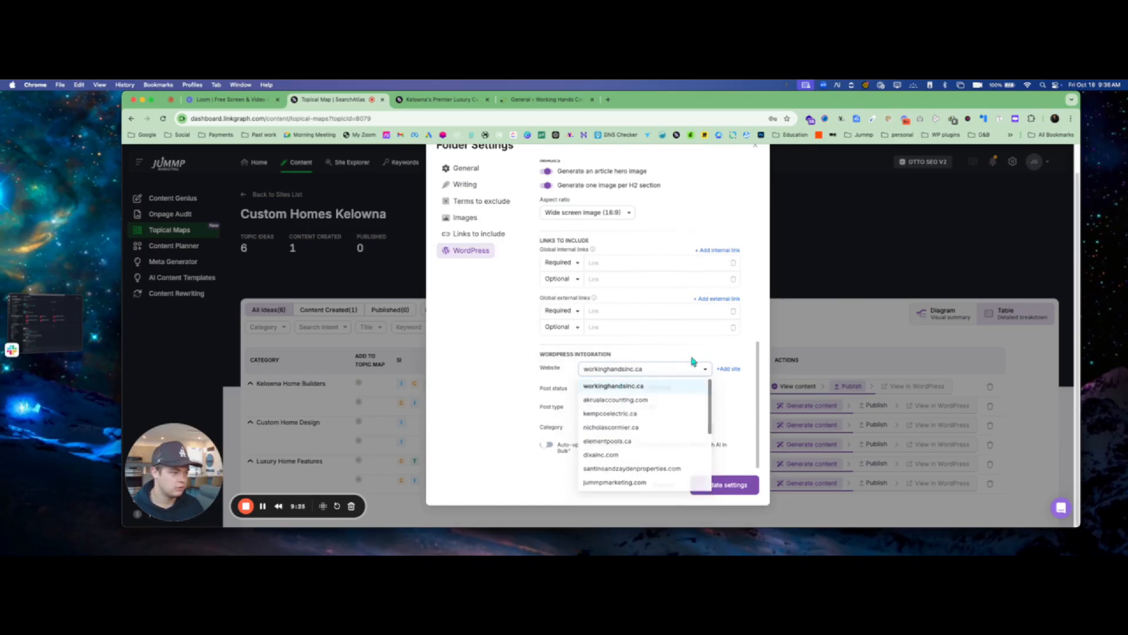
{"action": "left_click", "coordinate": [623, 385]}
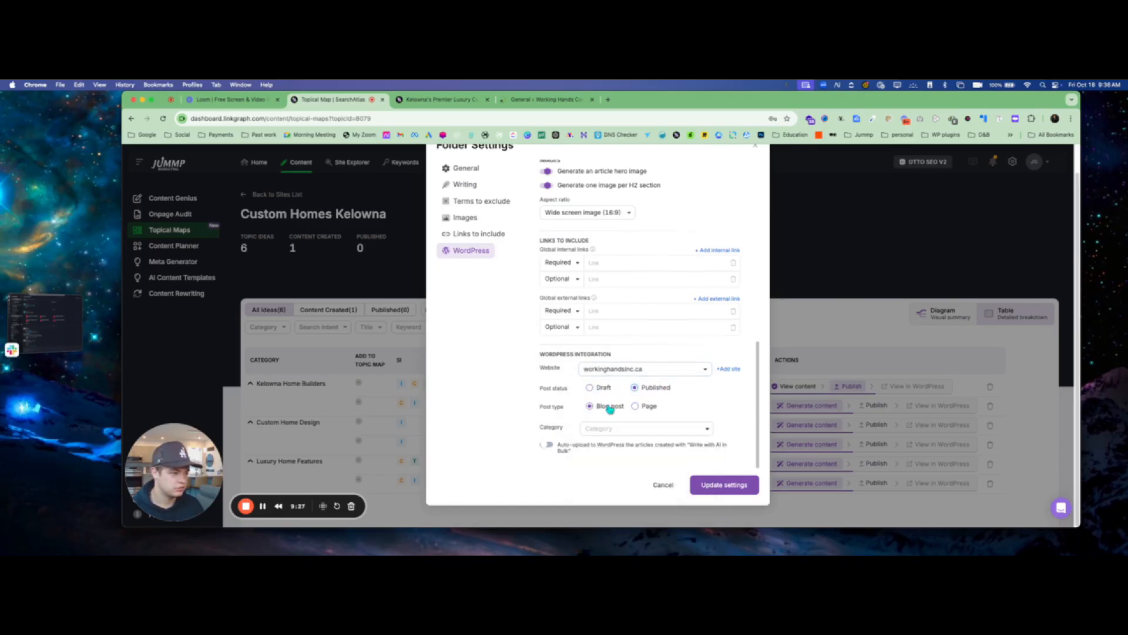
{"action": "left_click", "coordinate": [629, 428]}
{"action": "left_click", "coordinate": [620, 445]}
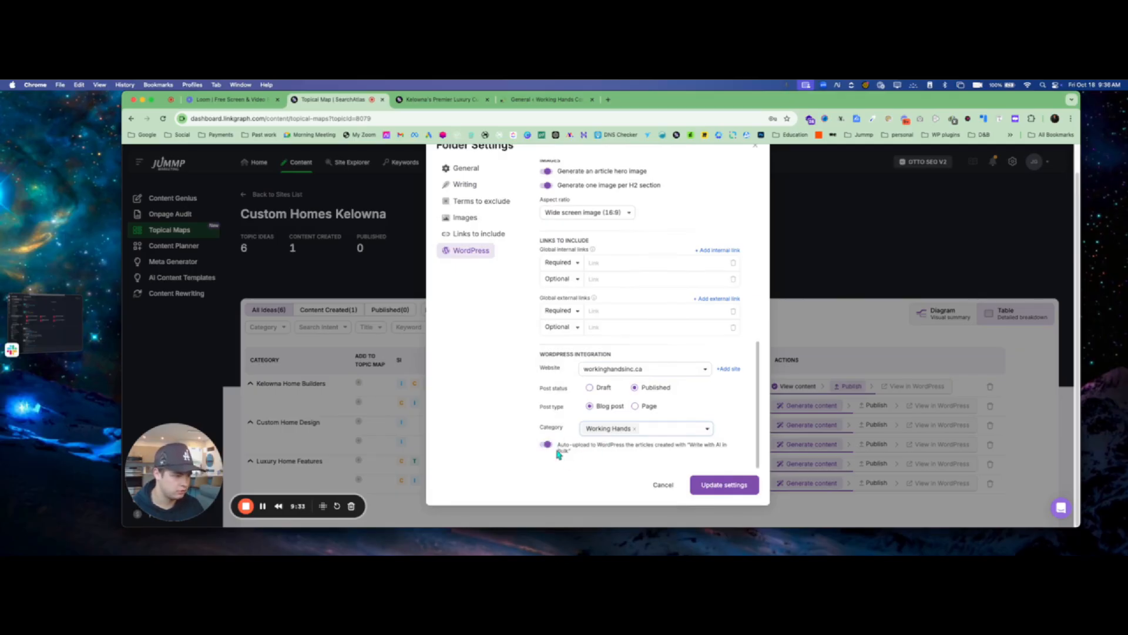
{"action": "left_click", "coordinate": [723, 485]}
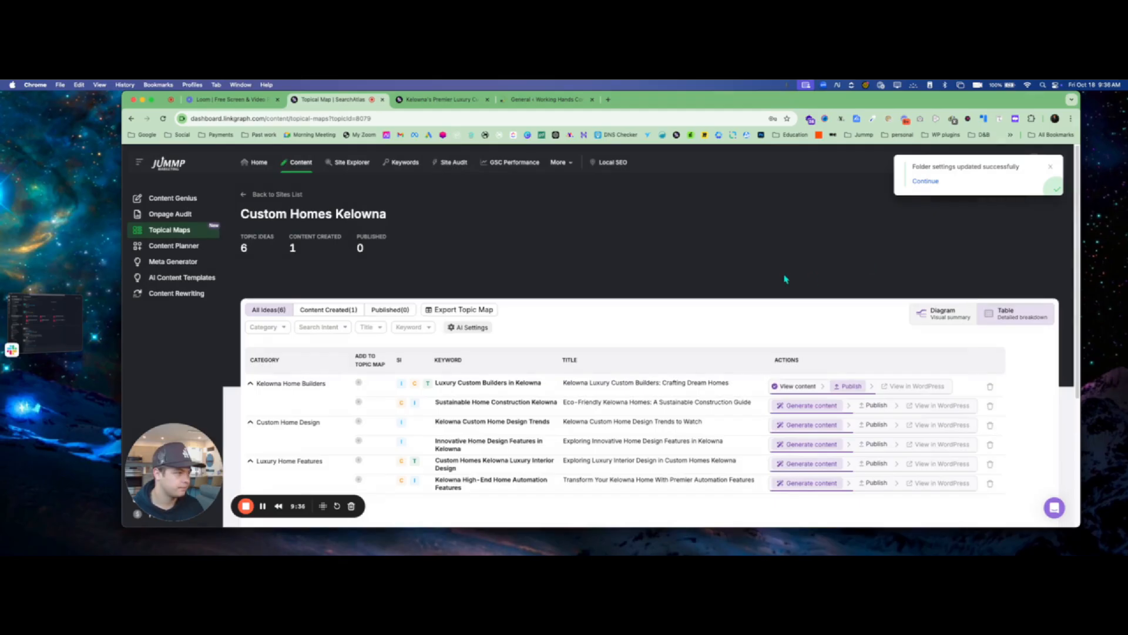
Set up the article's new WordPress post for workinghandsinc.ca with post status Publish
{"action": "left_click", "coordinate": [441, 99]}
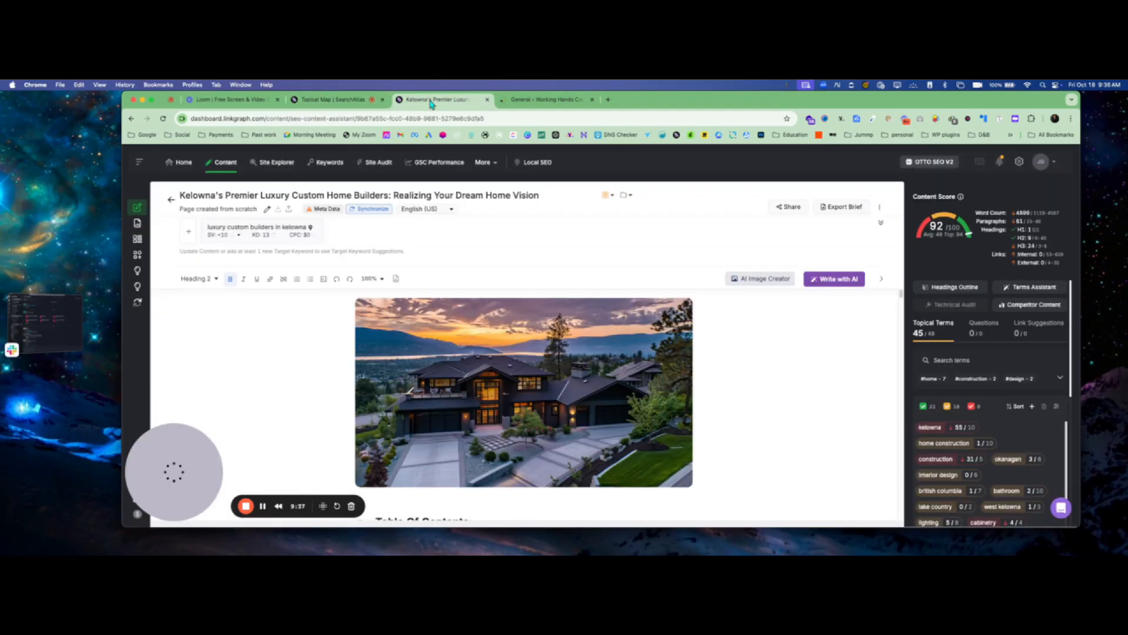
{"action": "left_click", "coordinate": [369, 212]}
{"action": "mouse_move", "coordinate": [383, 230]}
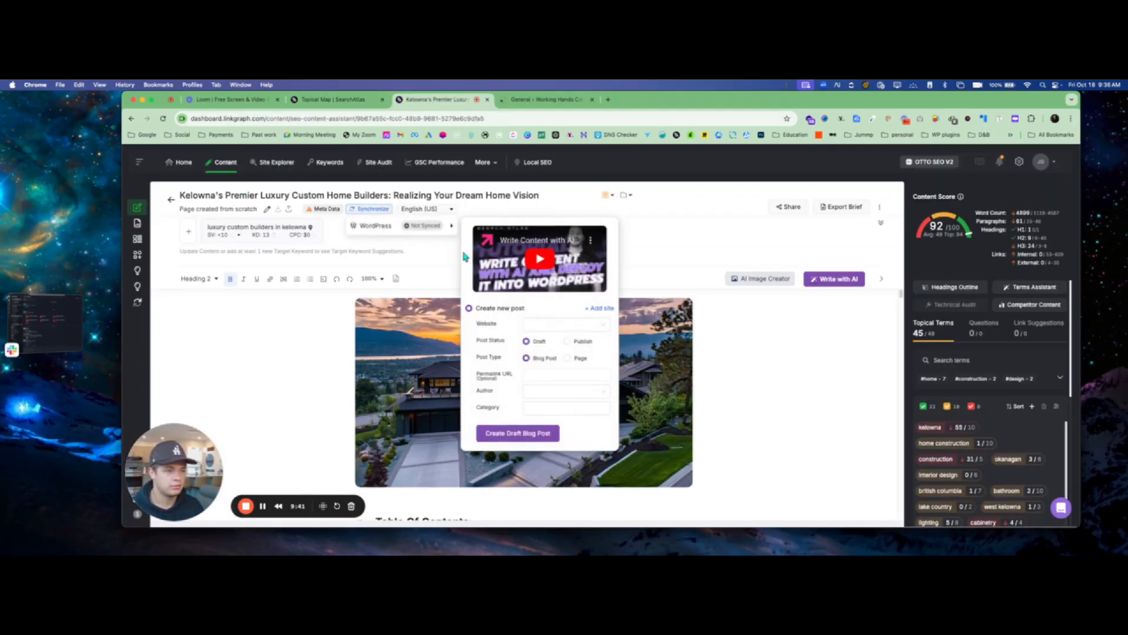
{"action": "left_click", "coordinate": [547, 323]}
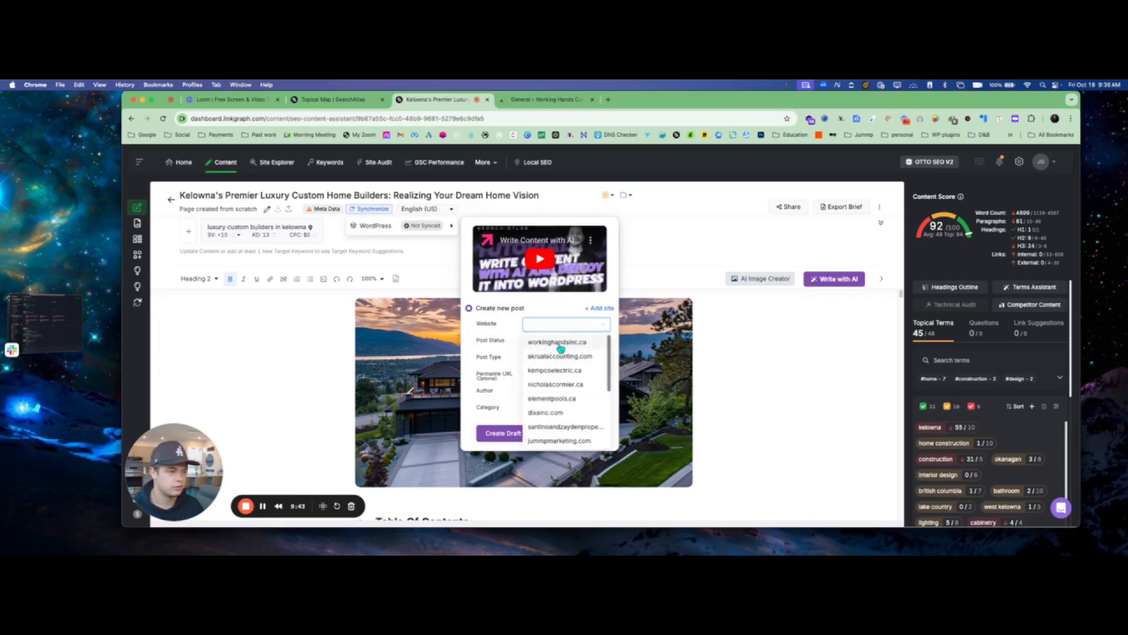
{"action": "left_click", "coordinate": [556, 348]}
{"action": "left_click", "coordinate": [567, 341]}
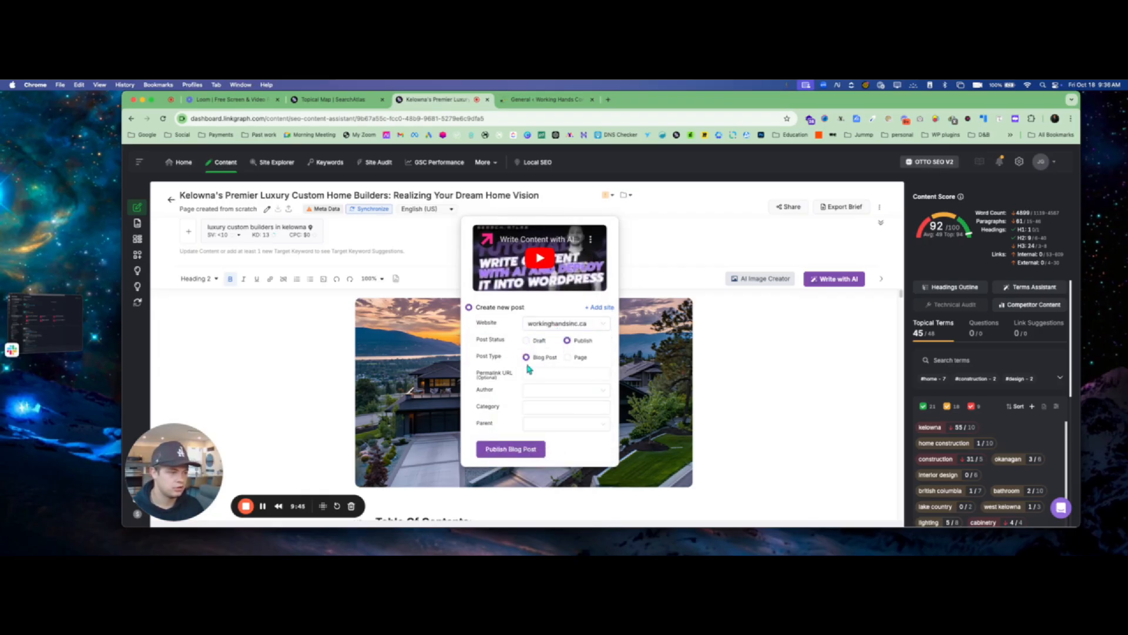
Choose the site's author account, category Working Hands and parent Blogs for the post, and publish the blog post
{"action": "left_click", "coordinate": [535, 390]}
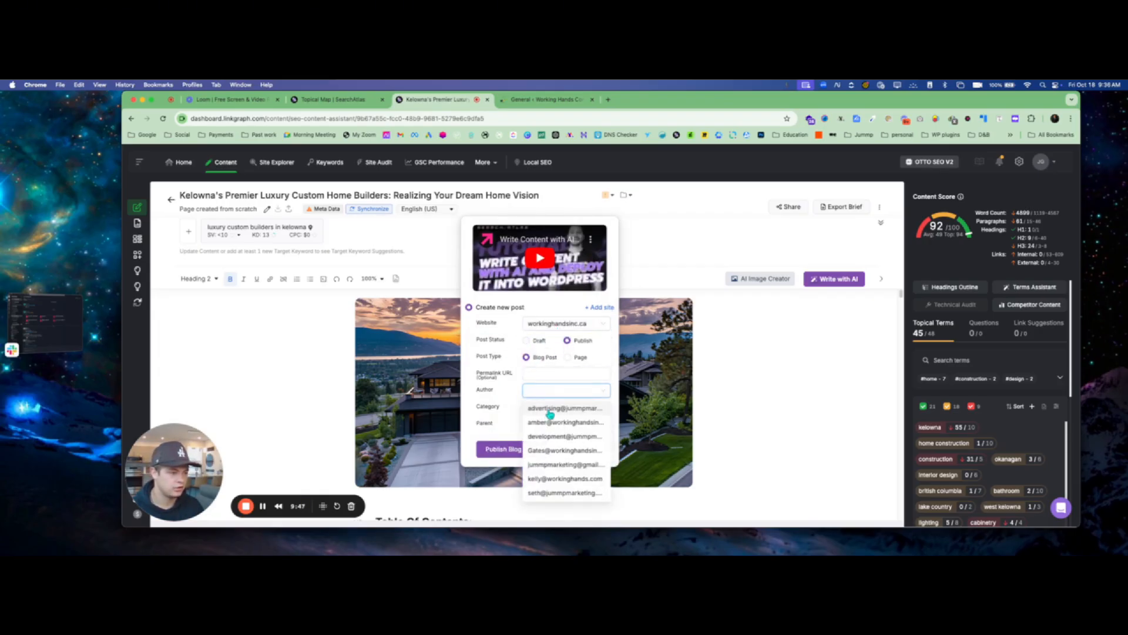
{"action": "left_click", "coordinate": [565, 451]}
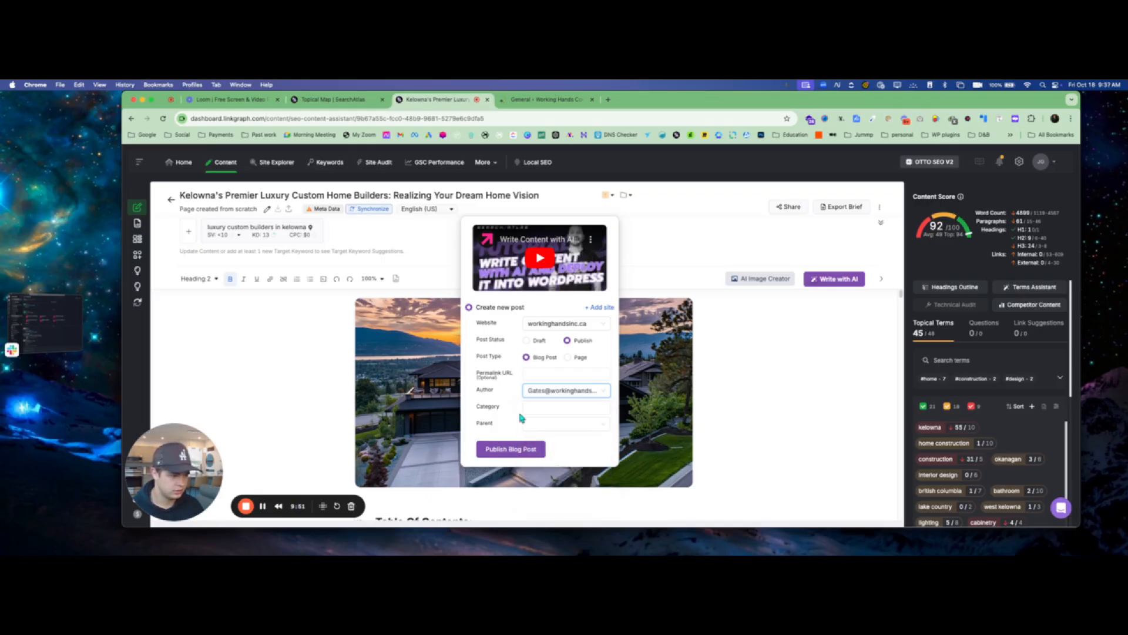
{"action": "left_click", "coordinate": [537, 407]}
{"action": "left_click", "coordinate": [560, 425]}
{"action": "left_click", "coordinate": [561, 424]}
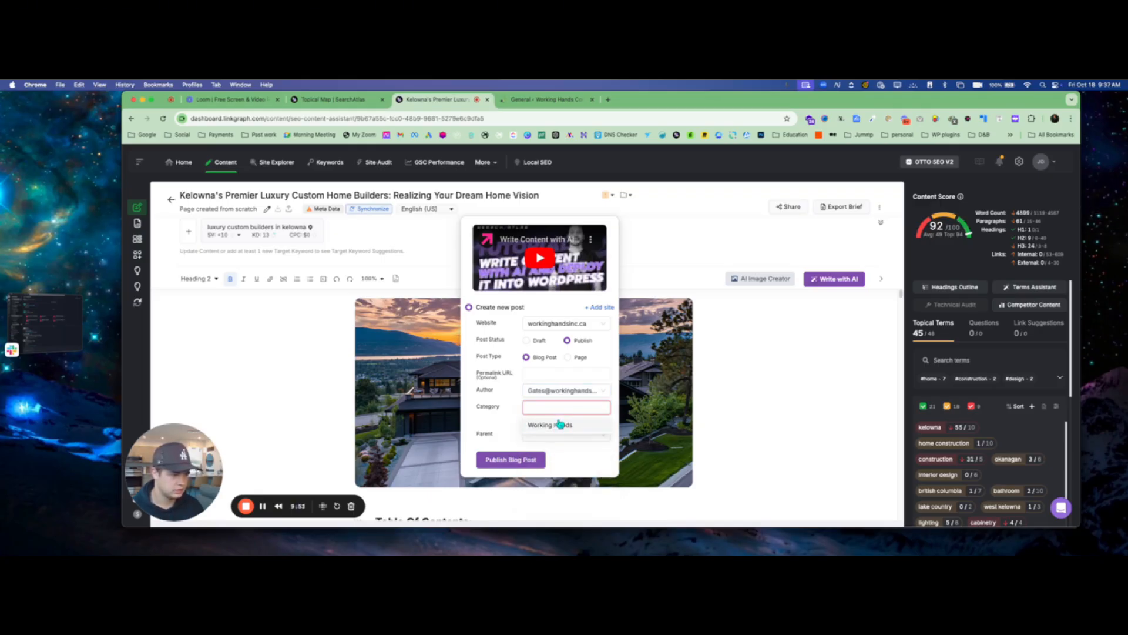
{"action": "left_click", "coordinate": [560, 427]}
{"action": "left_click", "coordinate": [565, 423]}
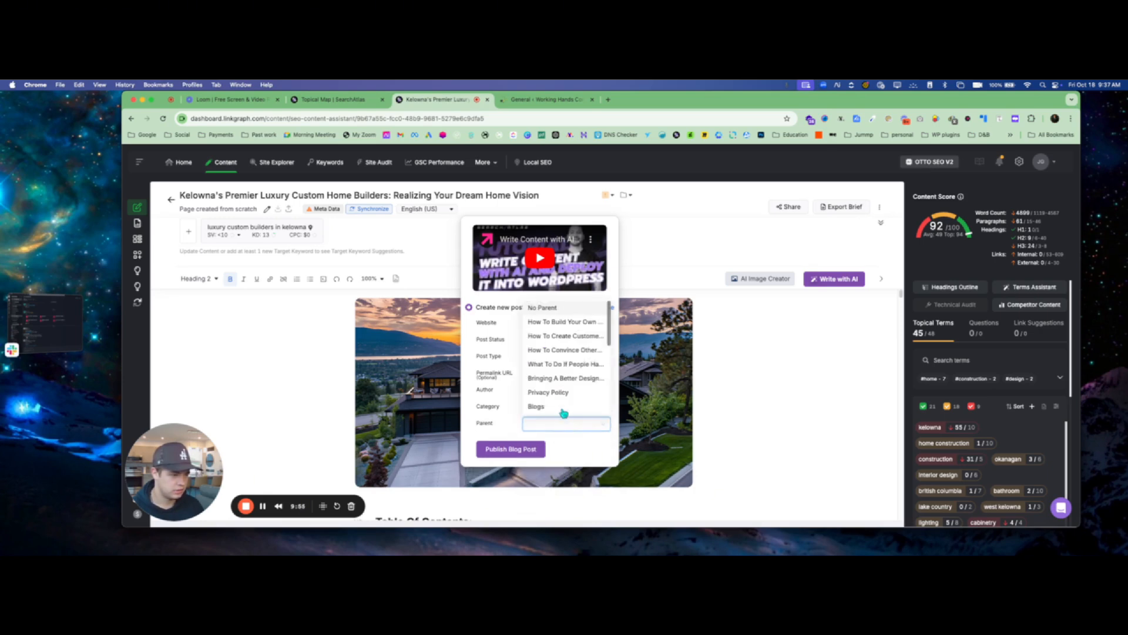
{"action": "left_click", "coordinate": [563, 406]}
{"action": "left_click", "coordinate": [511, 449]}
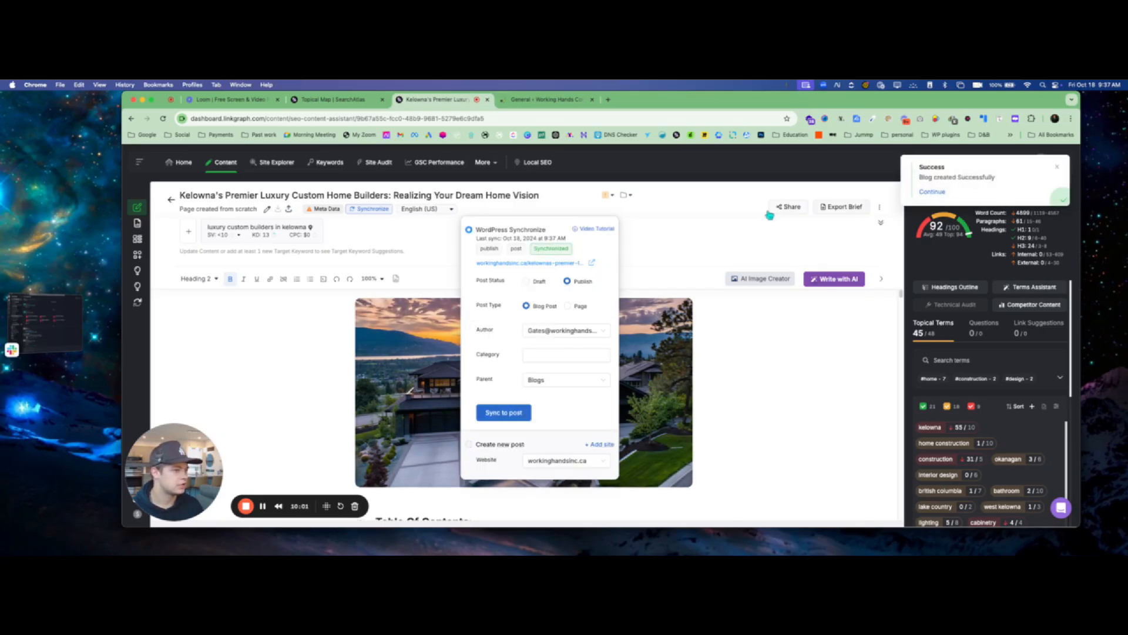
Visit the live Working Hands site and open the published Kelowna luxury custom home builders post from its blog listing
{"action": "left_click", "coordinate": [546, 99]}
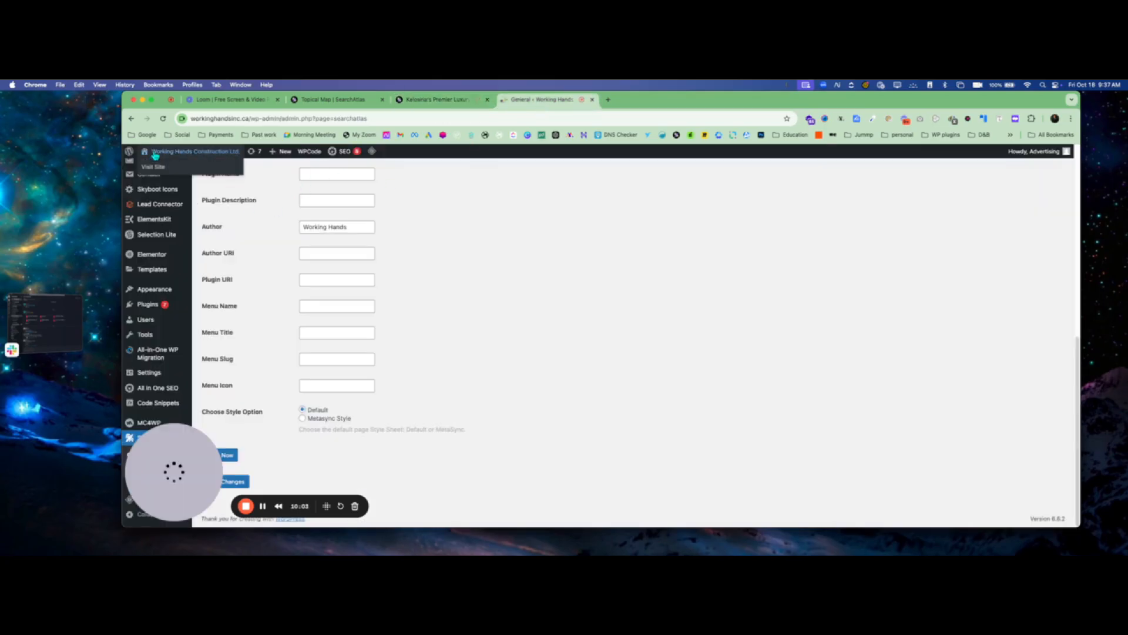
{"action": "left_click", "coordinate": [161, 166]}
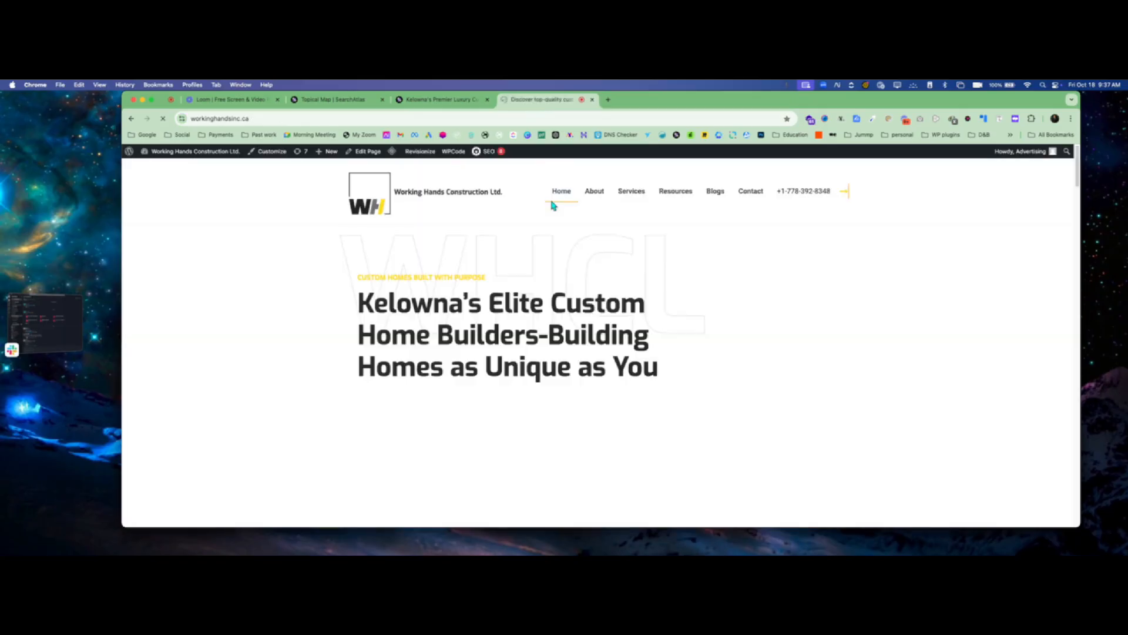
{"action": "left_click", "coordinate": [715, 199]}
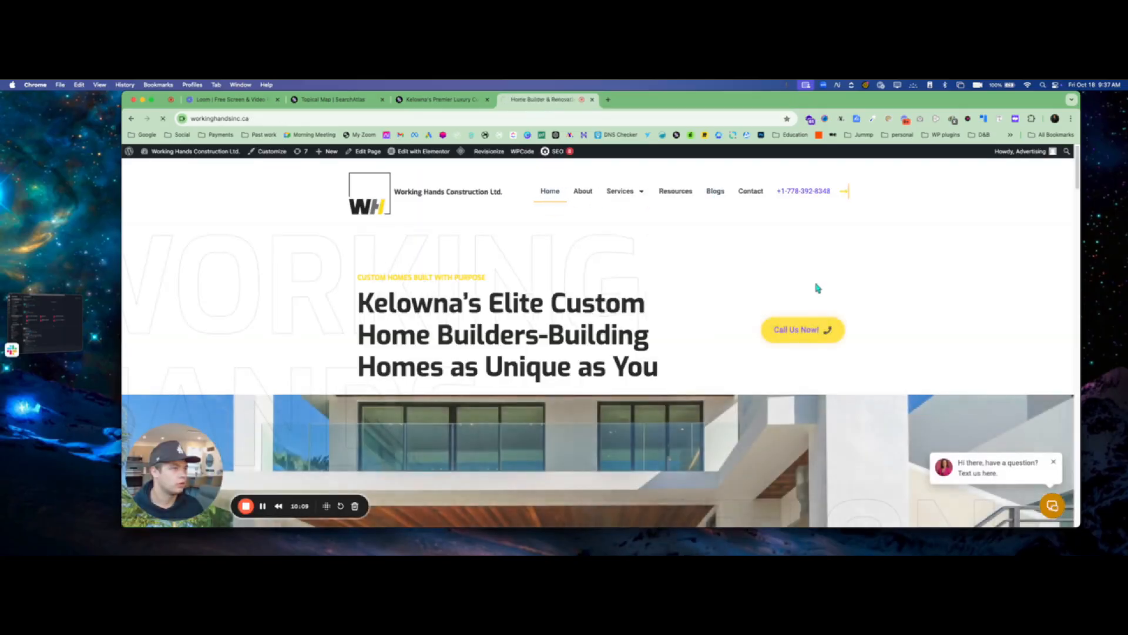
{"action": "scroll", "coordinate": [588, 323], "scroll_direction": "down", "scroll_amount": 4}
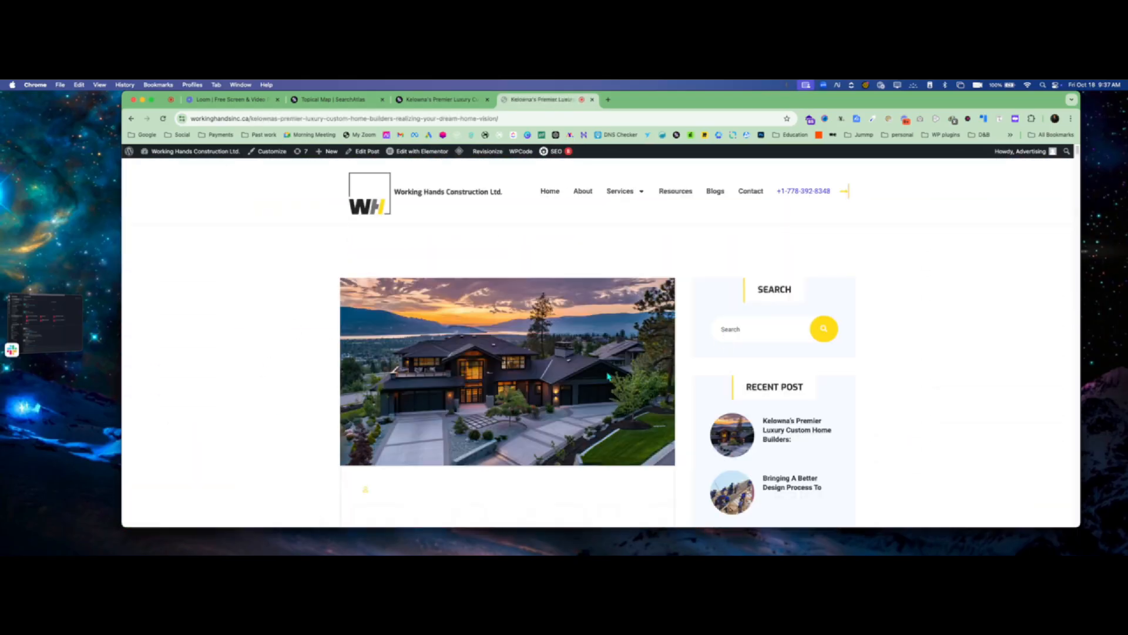
Review the published post's table of contents, section headings, images and body text on the live site
{"action": "scroll", "coordinate": [573, 371], "scroll_direction": "down", "scroll_amount": 3}
{"action": "scroll", "coordinate": [573, 372], "scroll_direction": "down", "scroll_amount": 3}
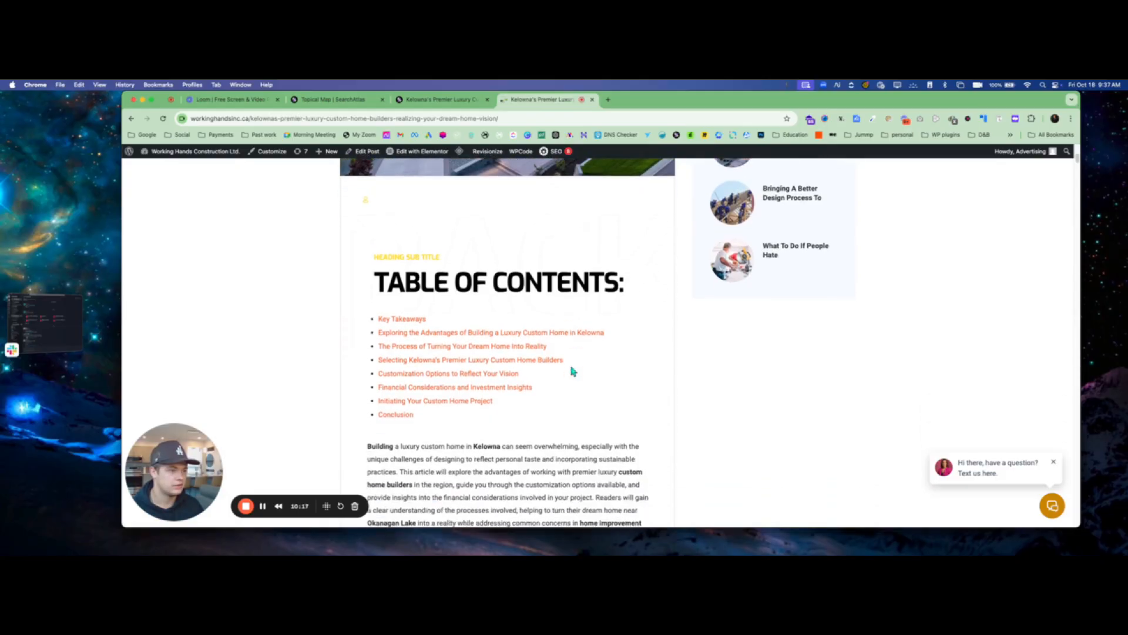
{"action": "left_click", "coordinate": [400, 293]}
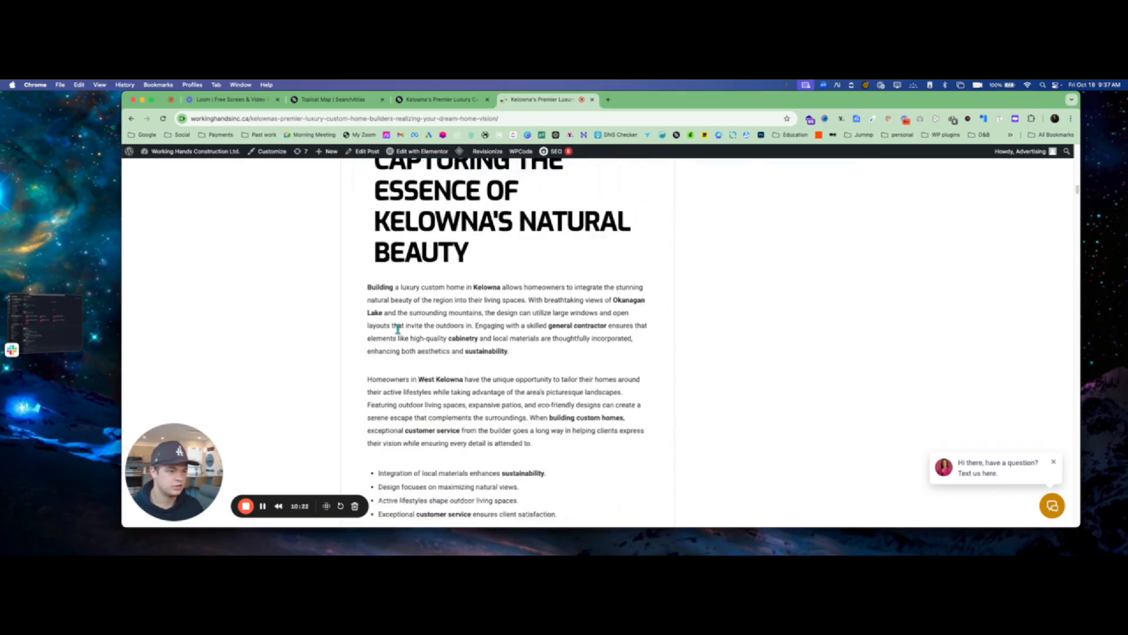
{"action": "scroll", "coordinate": [397, 329], "scroll_direction": "down", "scroll_amount": 20}
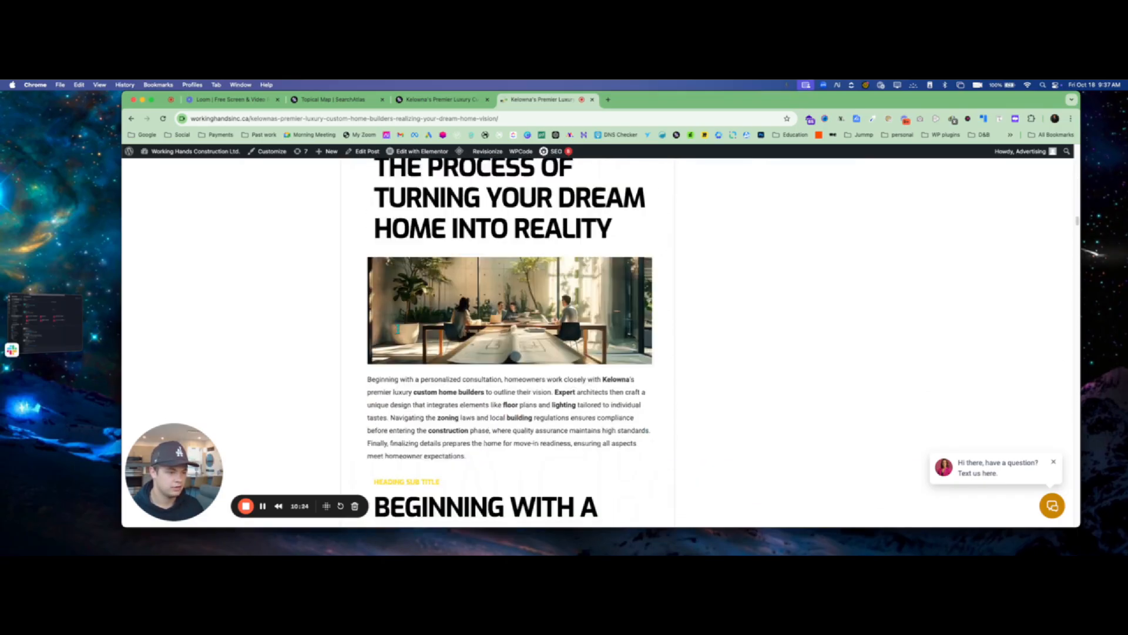
{"action": "scroll", "coordinate": [390, 328], "scroll_direction": "down", "scroll_amount": 20}
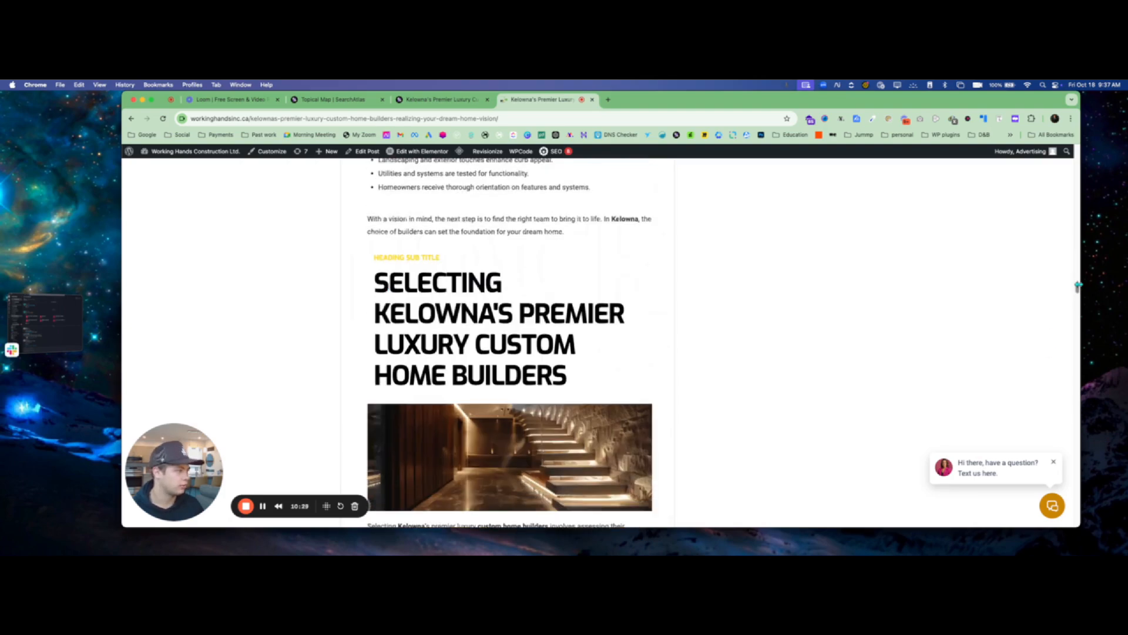
{"action": "left_click_drag", "start_coordinate": [1078, 291], "coordinate": [1077, 322]}
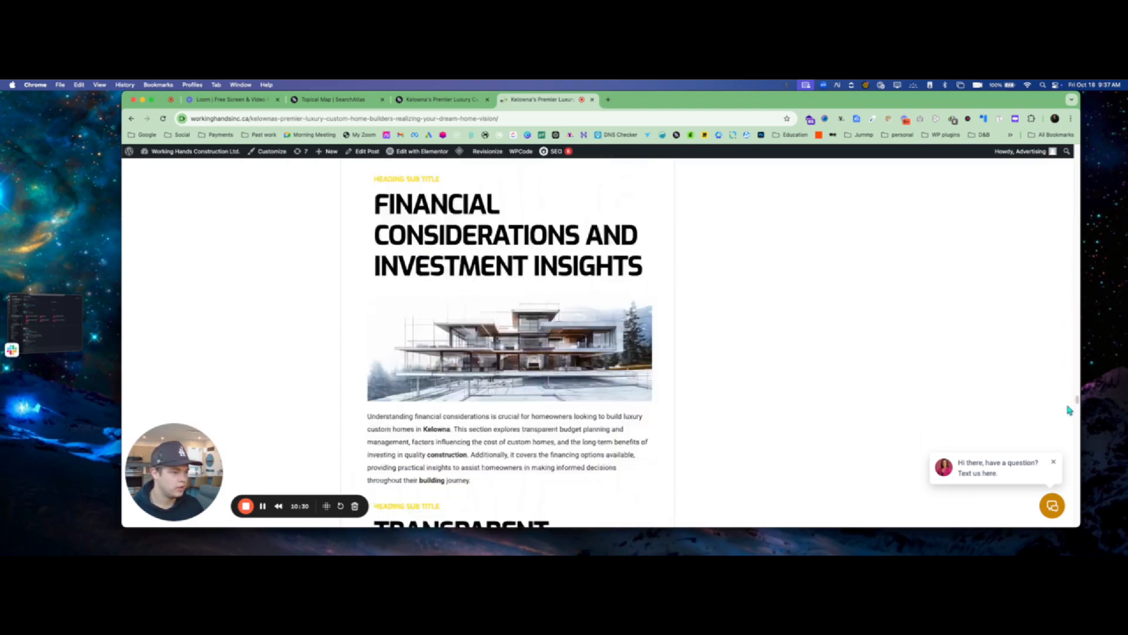
{"action": "left_click_drag", "start_coordinate": [1070, 410], "coordinate": [1099, 132]}
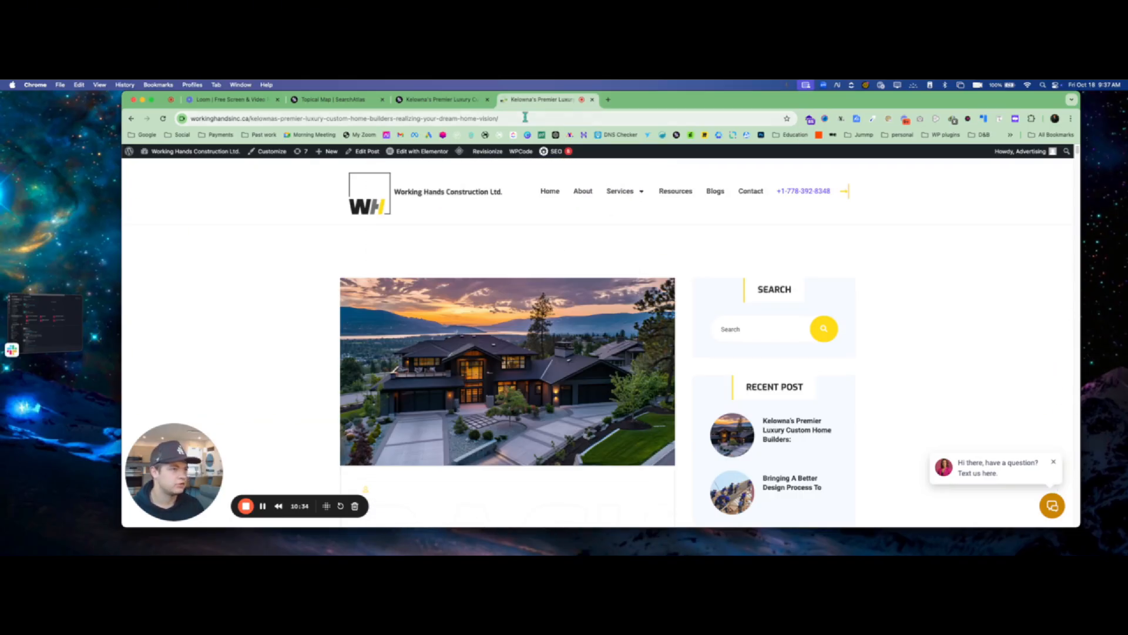
Close the article's WordPress sync options and generate a full AI article for Sustainable Home Construction Kelowna in the topical map
{"action": "left_click", "coordinate": [446, 100]}
{"action": "left_click", "coordinate": [722, 227]}
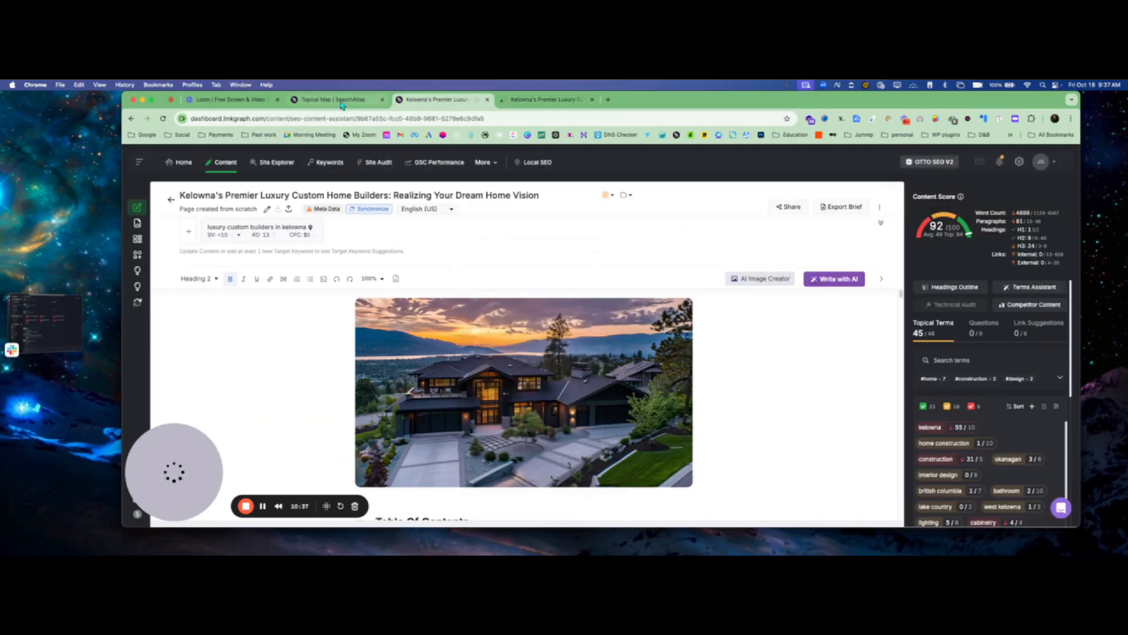
{"action": "left_click", "coordinate": [347, 100]}
{"action": "scroll", "coordinate": [300, 292], "scroll_direction": "down", "scroll_amount": 3}
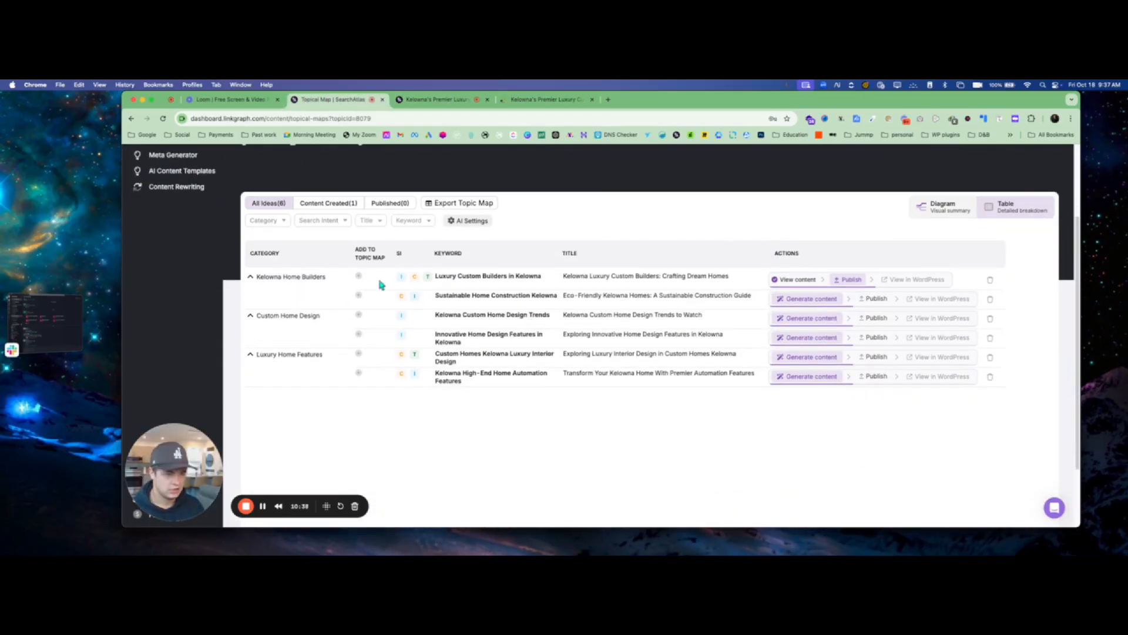
{"action": "left_click", "coordinate": [815, 302]}
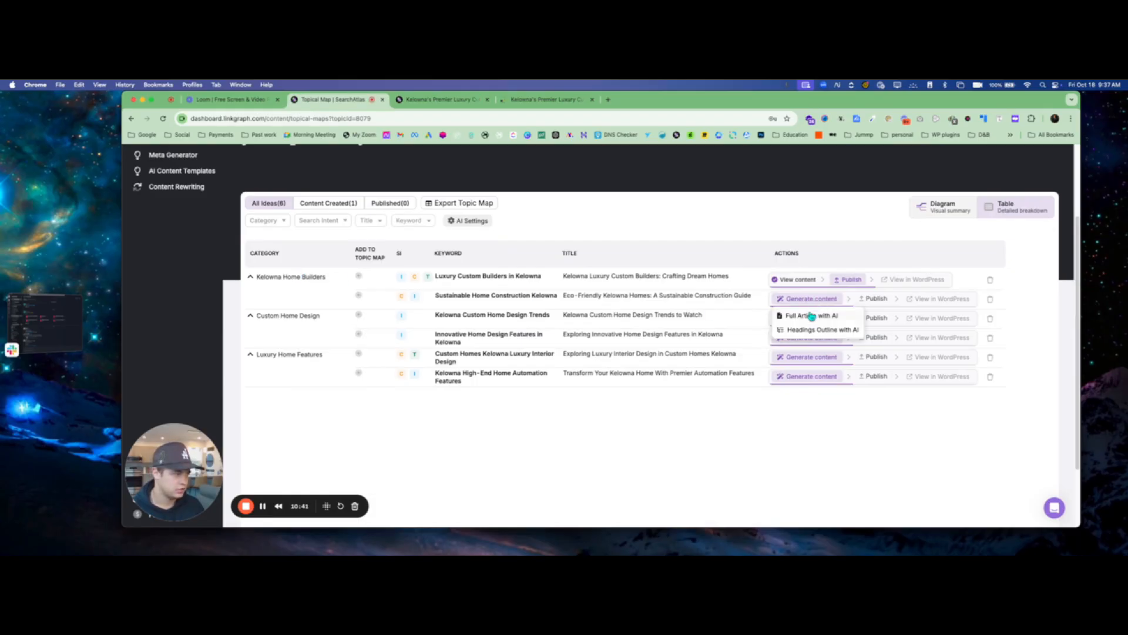
{"action": "left_click", "coordinate": [812, 316]}
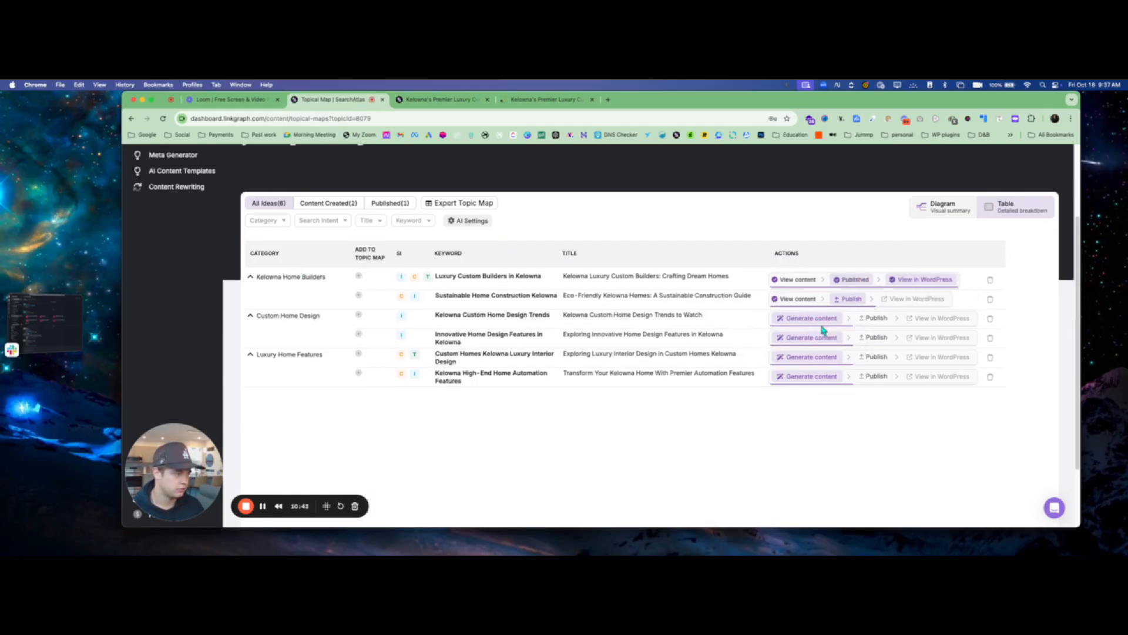
Generate full AI articles for the Custom Home Design topics Kelowna Custom Home Design Trends and Innovative Home Design Features in Kelowna
{"action": "left_click", "coordinate": [825, 323]}
{"action": "left_click", "coordinate": [822, 332]}
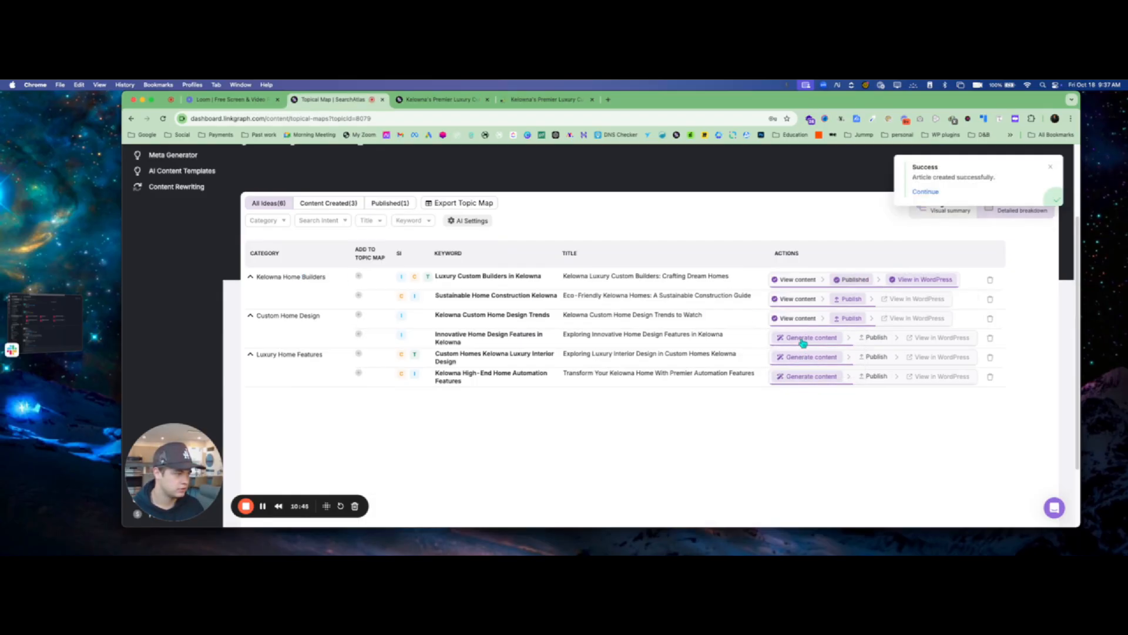
{"action": "left_click", "coordinate": [802, 340]}
{"action": "left_click", "coordinate": [803, 352]}
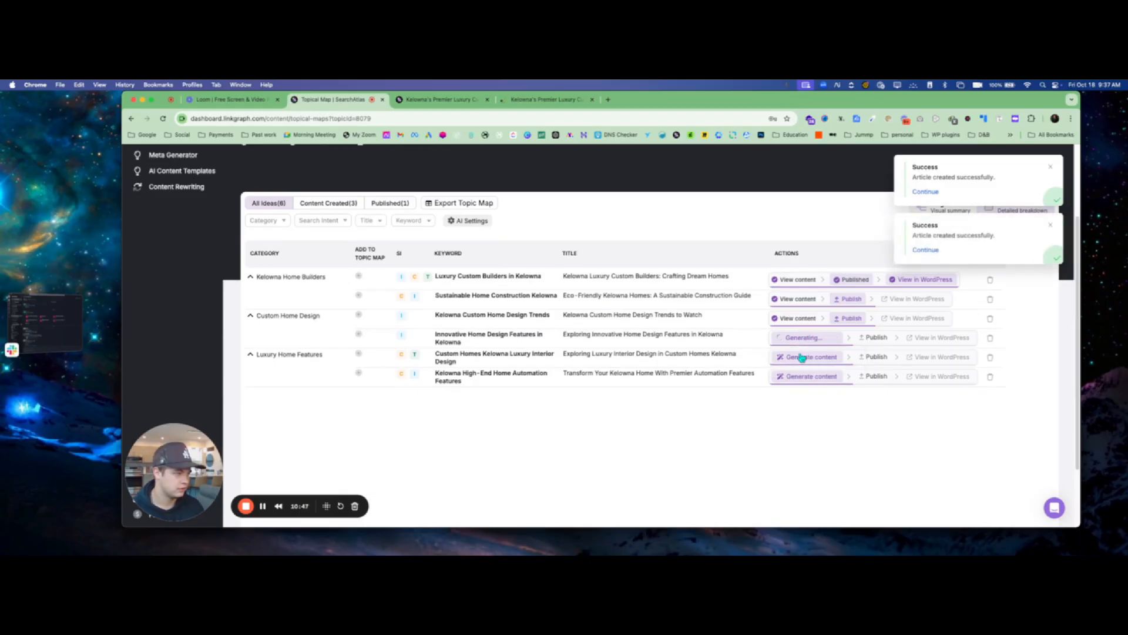
Generate full AI articles for Custom Homes Kelowna Luxury Interior Design and Kelowna High-End Home Automation Features
{"action": "left_click", "coordinate": [802, 357]}
{"action": "left_click", "coordinate": [812, 376]}
{"action": "left_click", "coordinate": [812, 378]}
{"action": "left_click", "coordinate": [812, 393]}
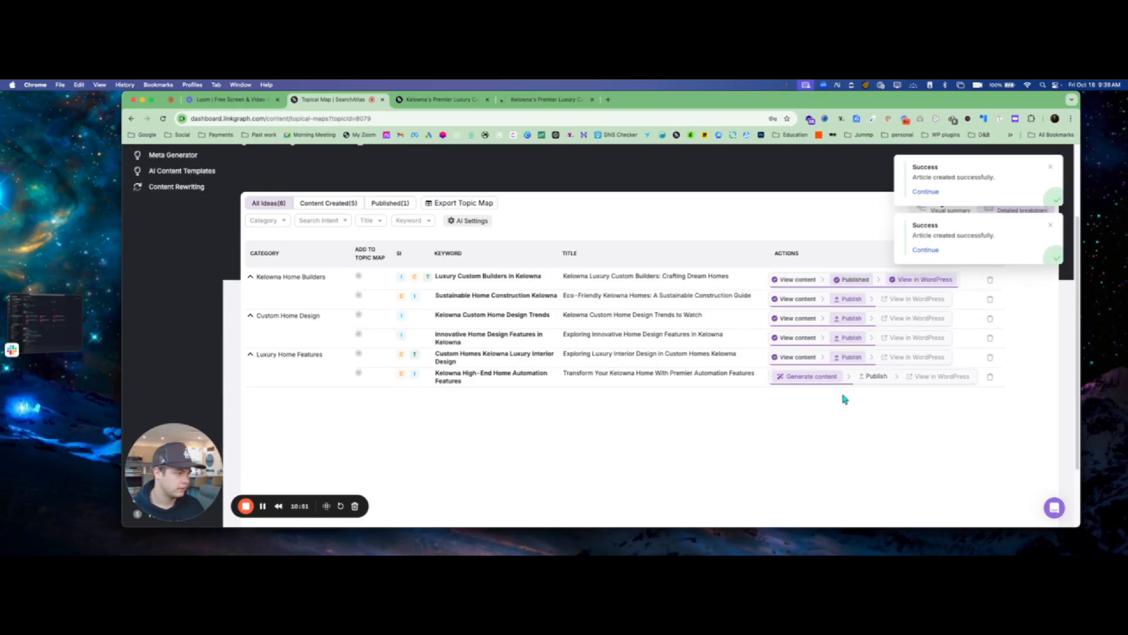
{"action": "left_click", "coordinate": [809, 376]}
{"action": "left_click", "coordinate": [810, 393]}
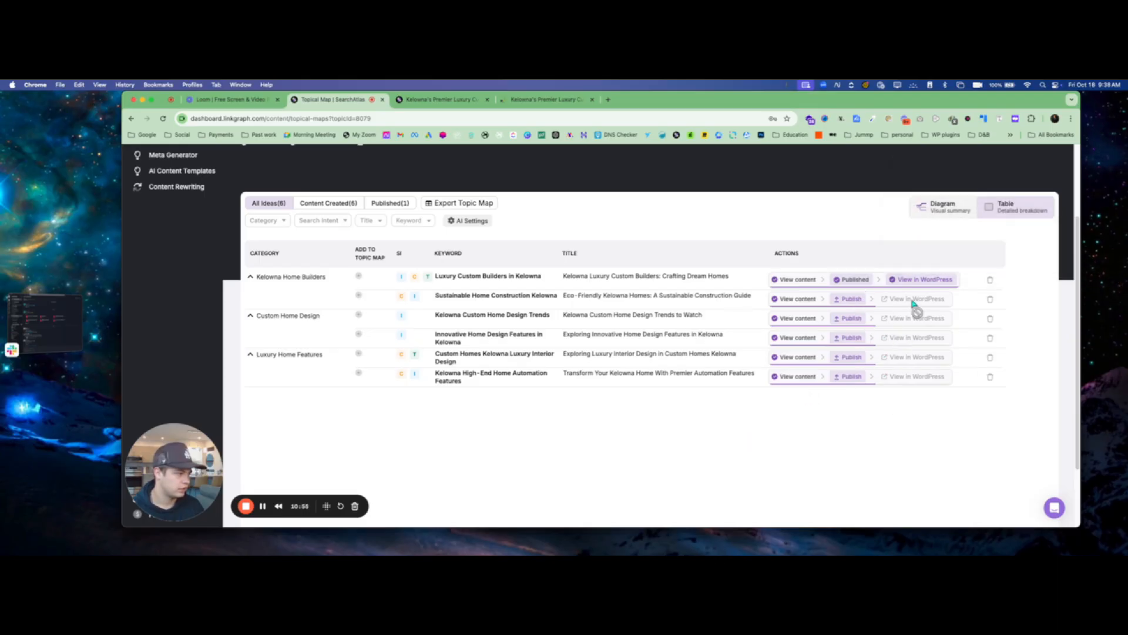
View the Eco-Friendly Kelowna Homes article's content and compare it with its publishing status in the topical map
{"action": "left_click", "coordinate": [791, 299]}
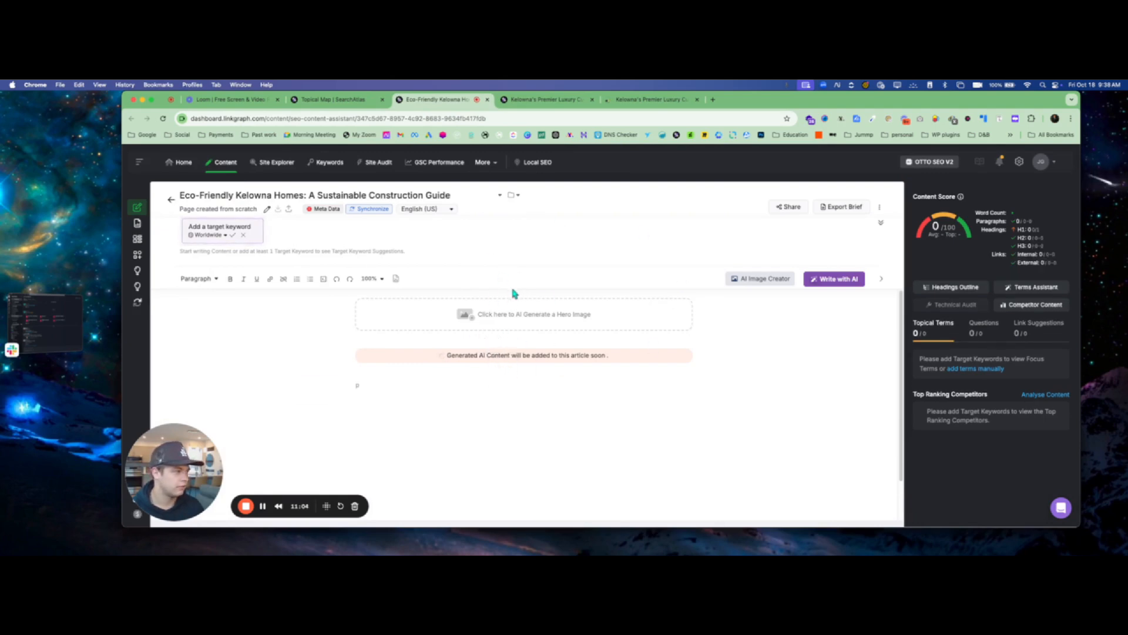
{"action": "left_click", "coordinate": [308, 101]}
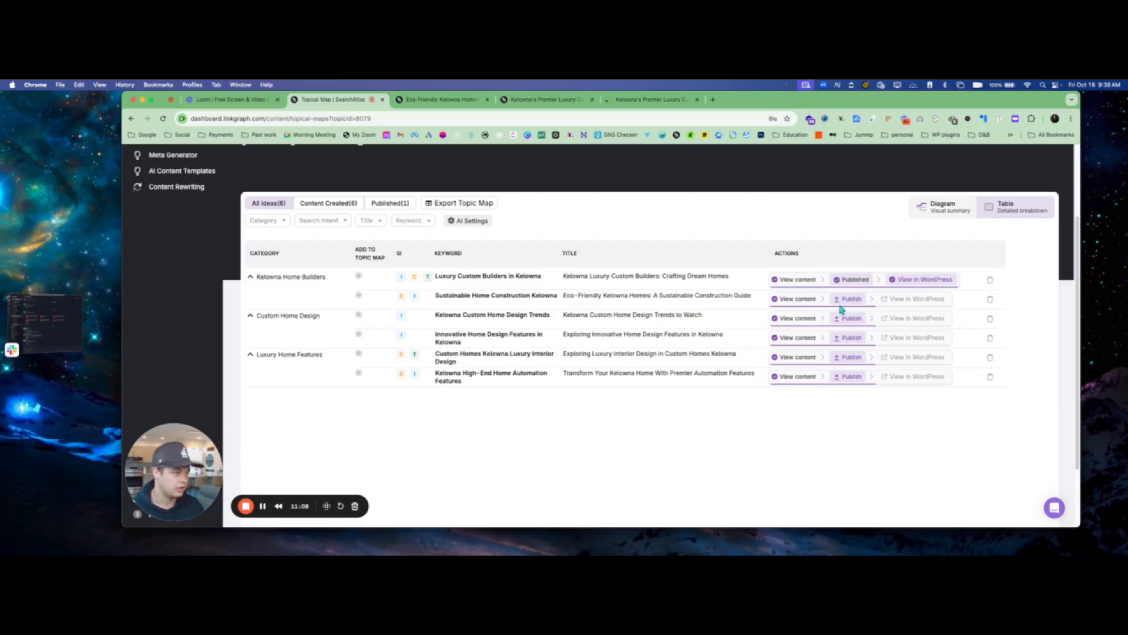
{"action": "left_click", "coordinate": [442, 101]}
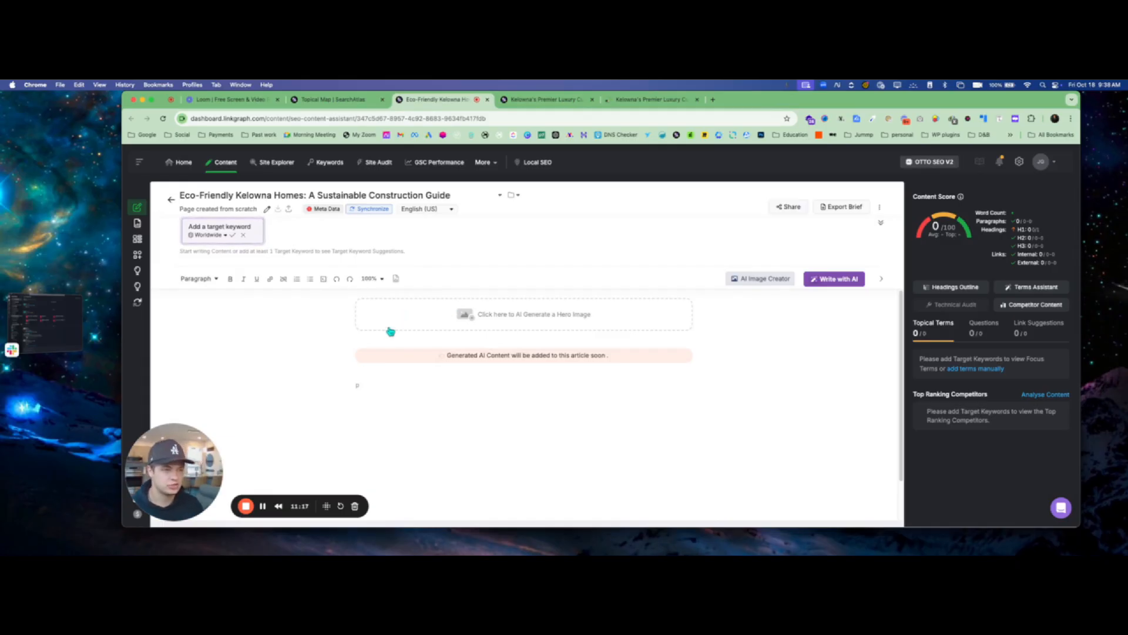
Check the website choices in the Eco-Friendly Kelowna Homes article's WordPress synchronization options, then close them
{"action": "left_click", "coordinate": [367, 210]}
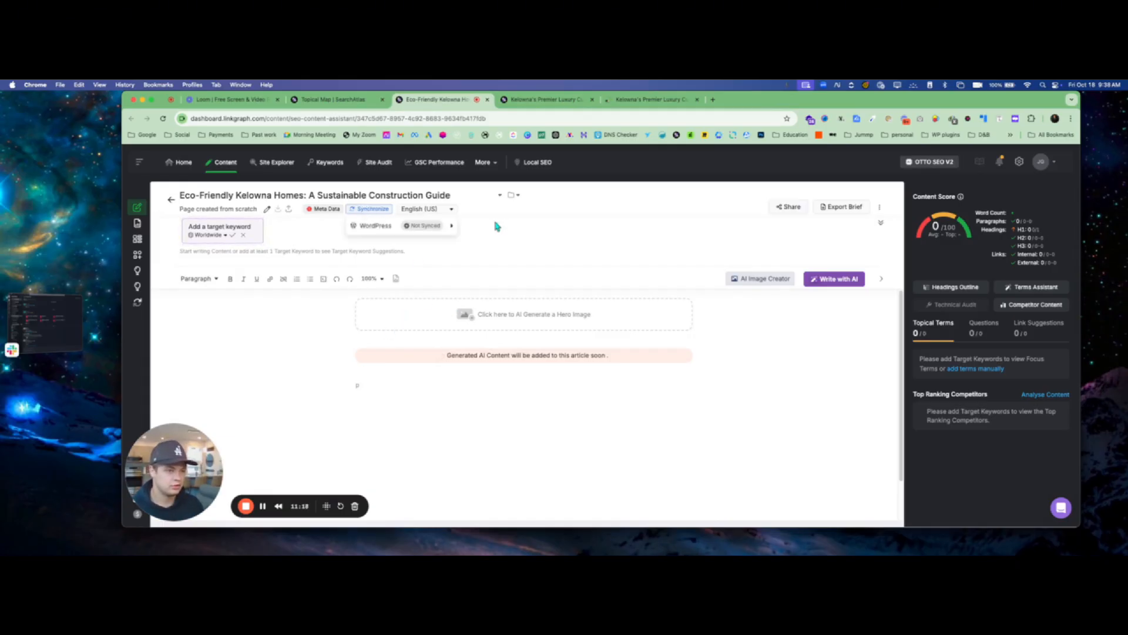
{"action": "left_click", "coordinate": [413, 227]}
{"action": "left_click", "coordinate": [546, 328]}
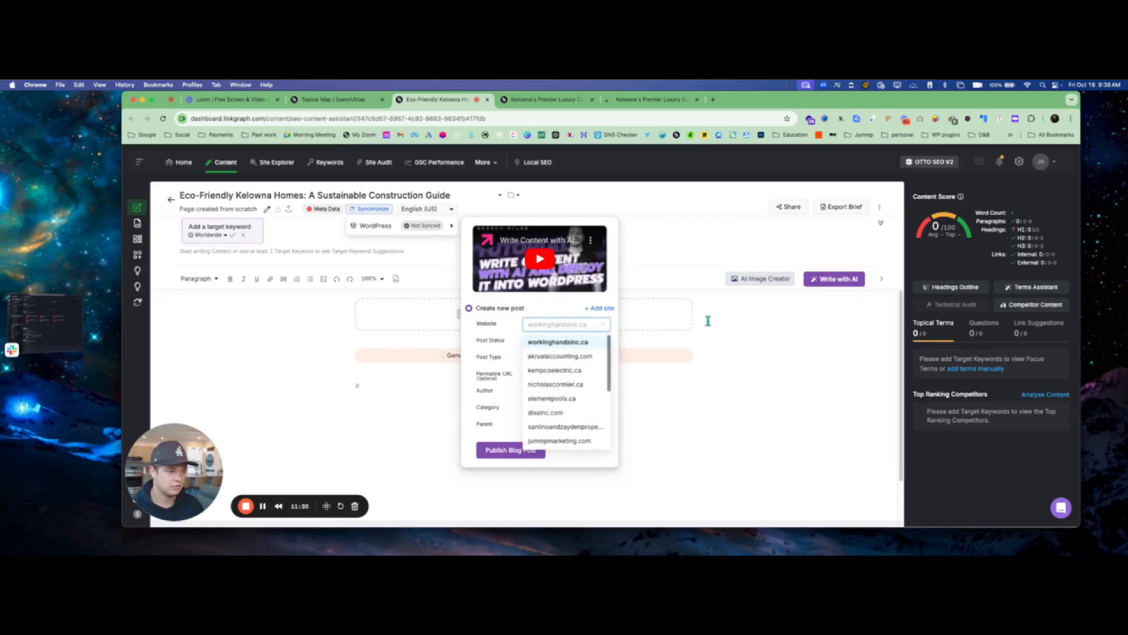
{"action": "left_click", "coordinate": [484, 354]}
{"action": "left_click", "coordinate": [797, 347]}
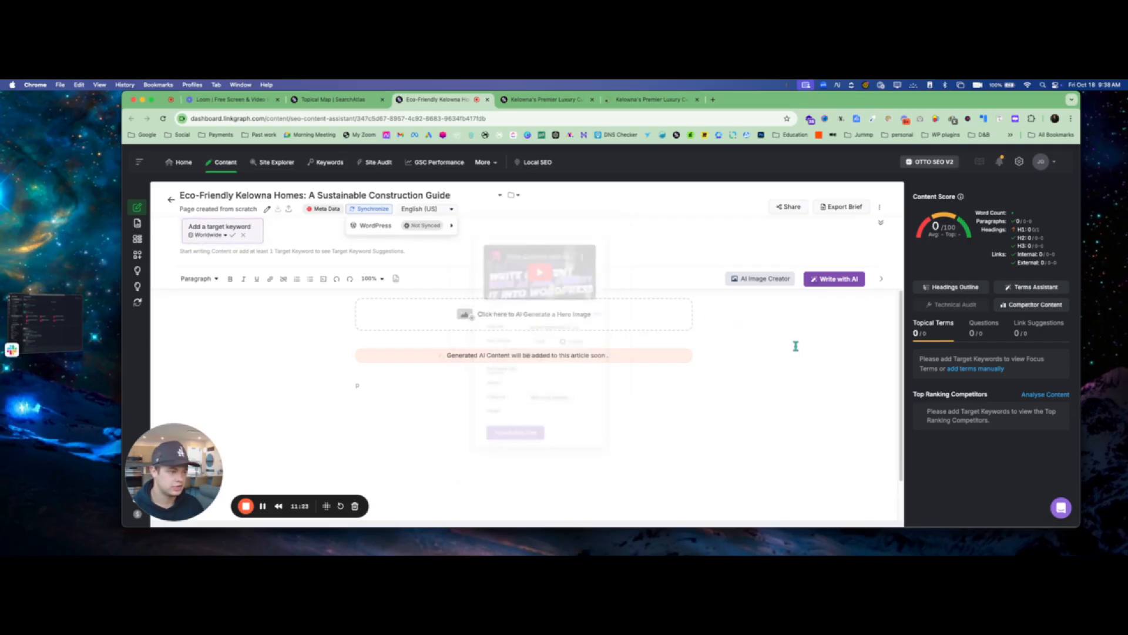